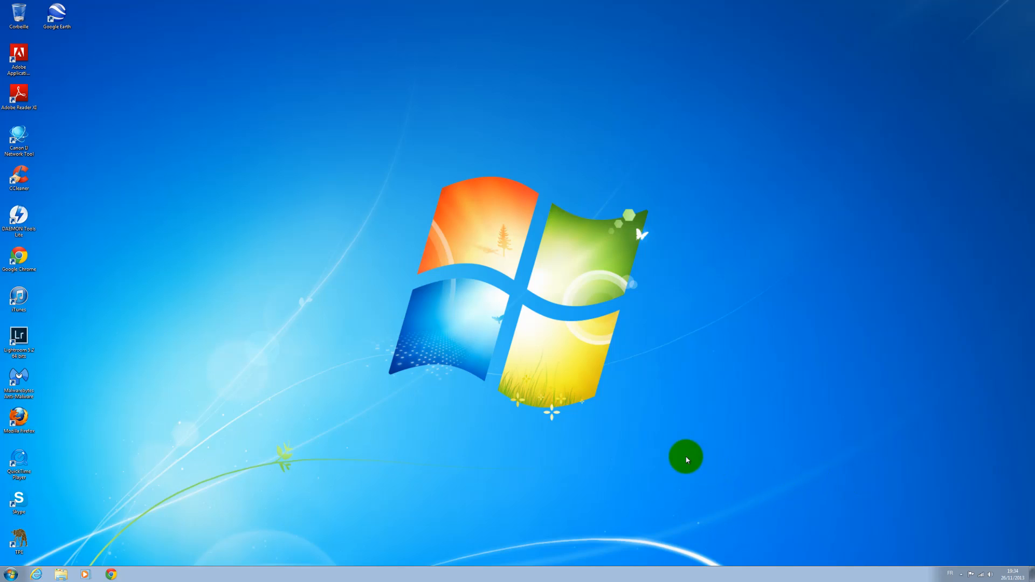
pyautogui.click(37, 574)
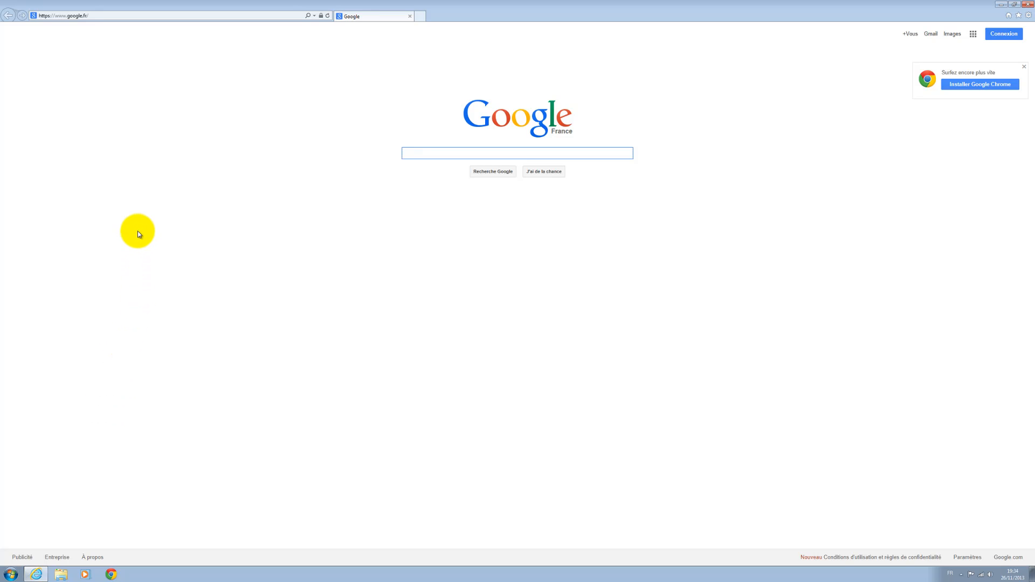
pyautogui.click(123, 16)
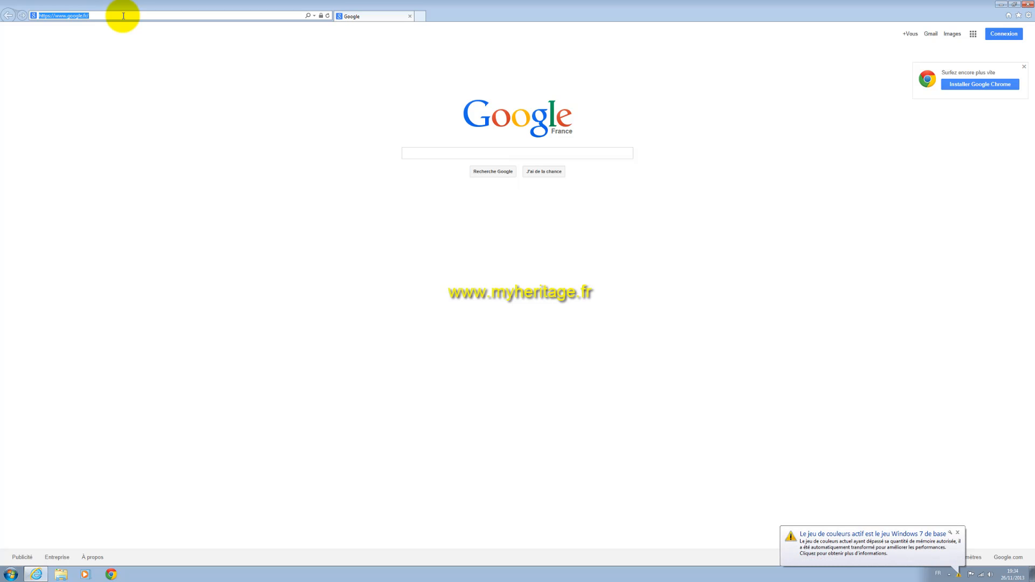
pyautogui.write('www.')
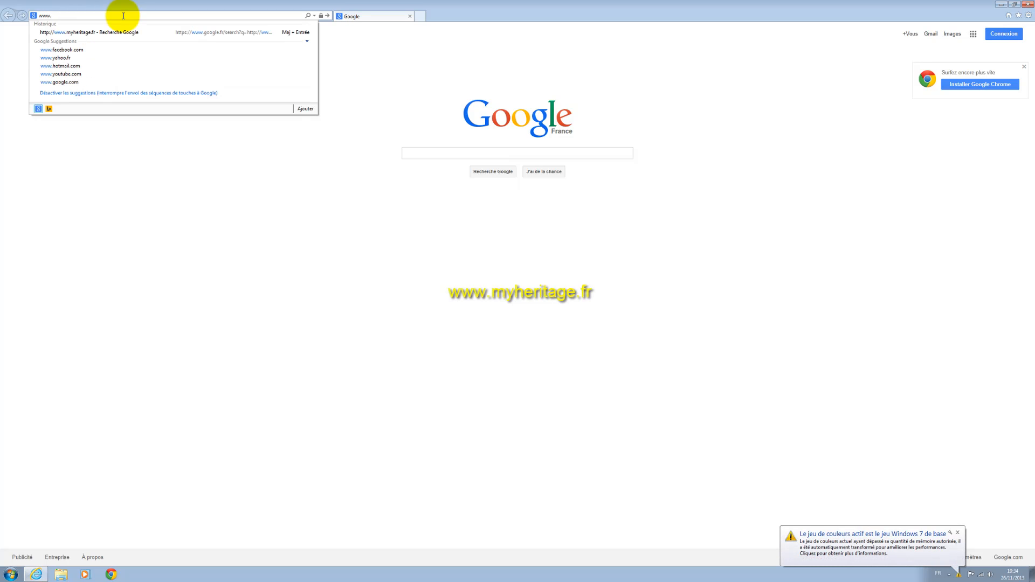
pyautogui.write('myher')
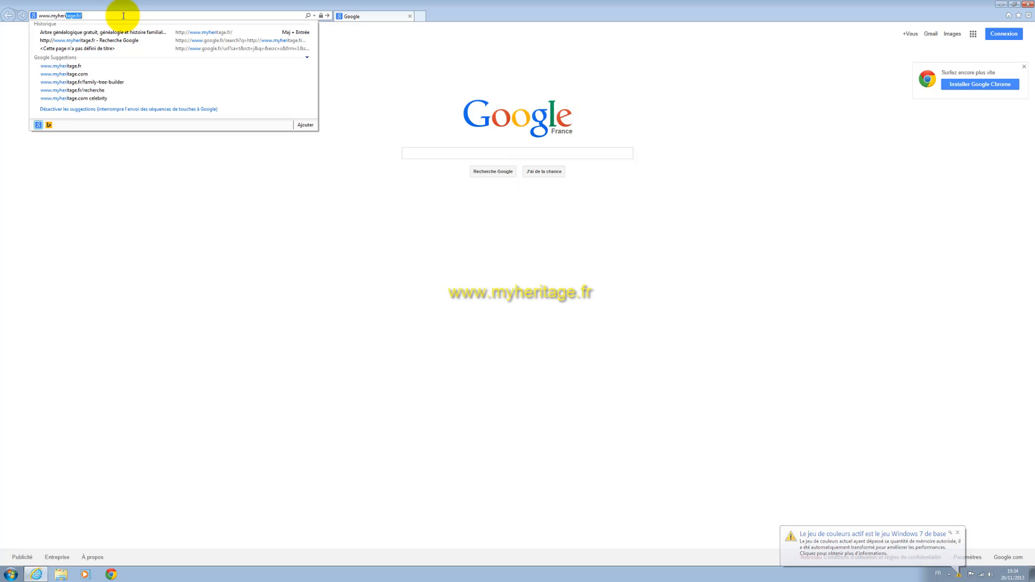
pyautogui.write('itage.fr')
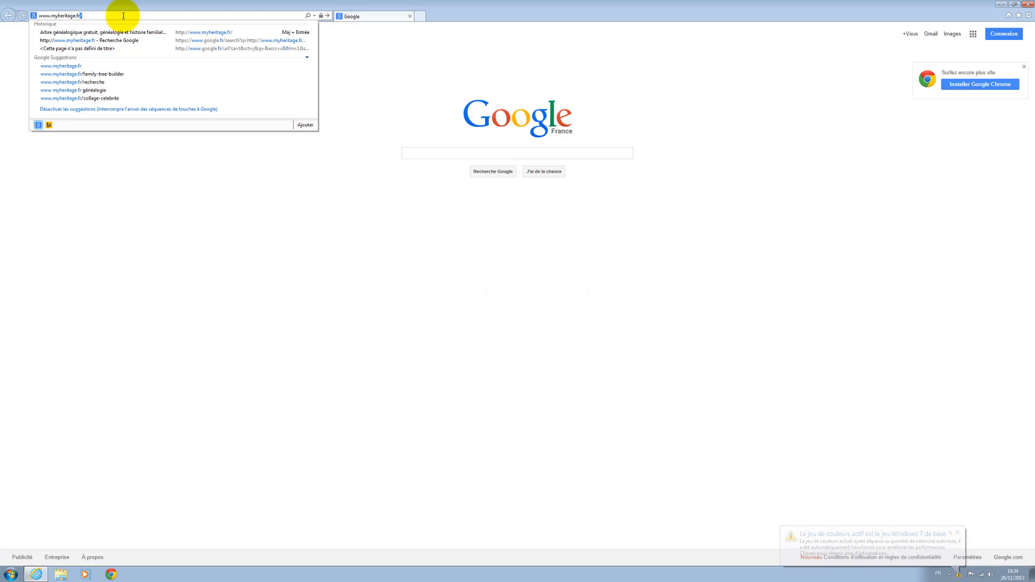
pyautogui.press('Return')
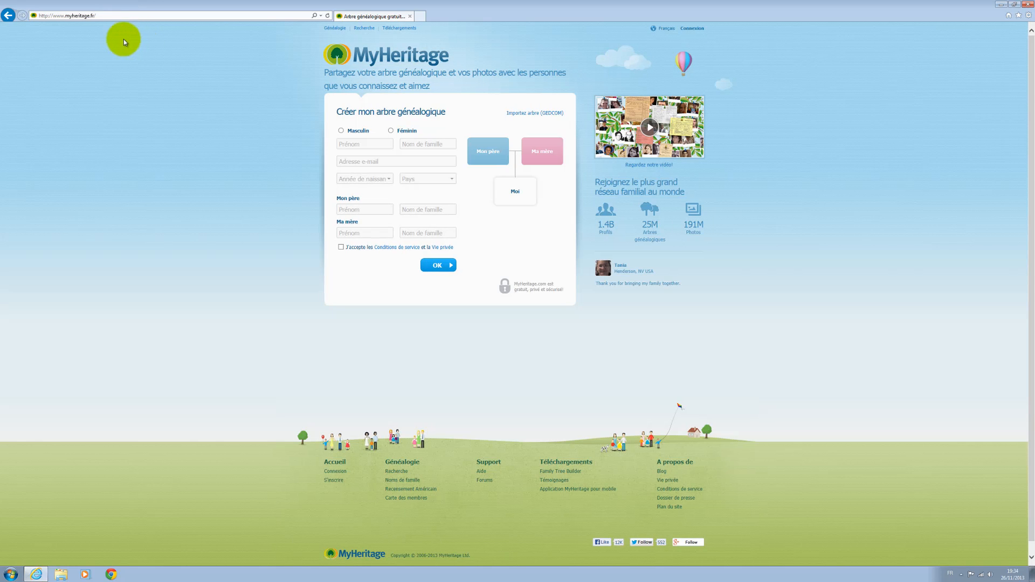
# Go back to Google and search for 'my heritage'
pyautogui.click(8, 15)
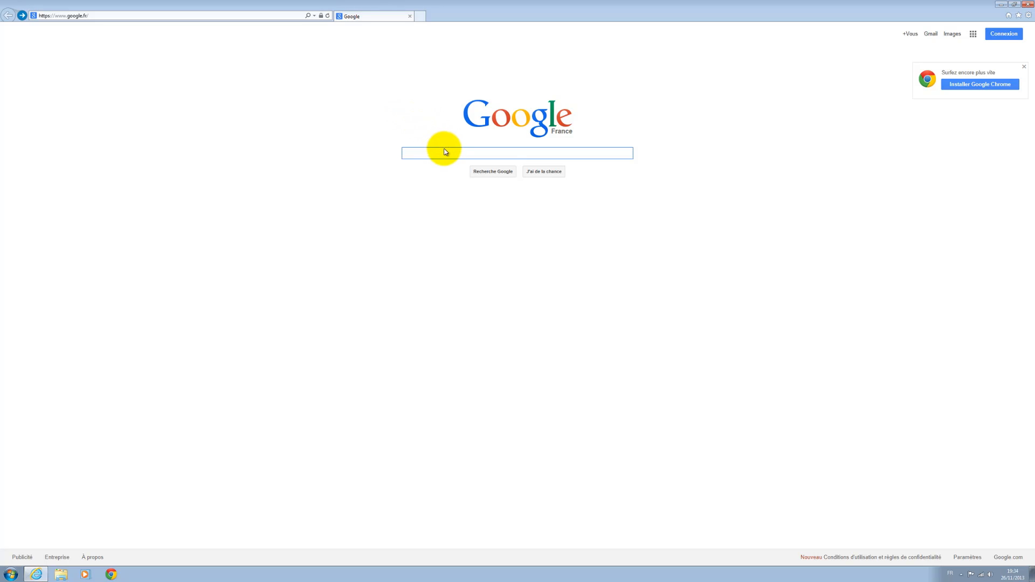
pyautogui.write('my')
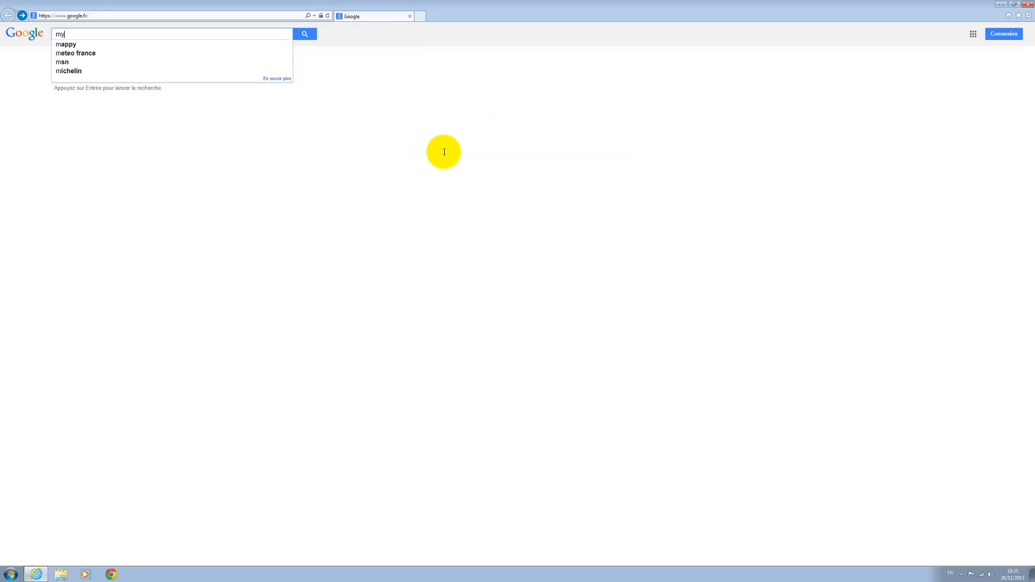
pyautogui.write(' heritage')
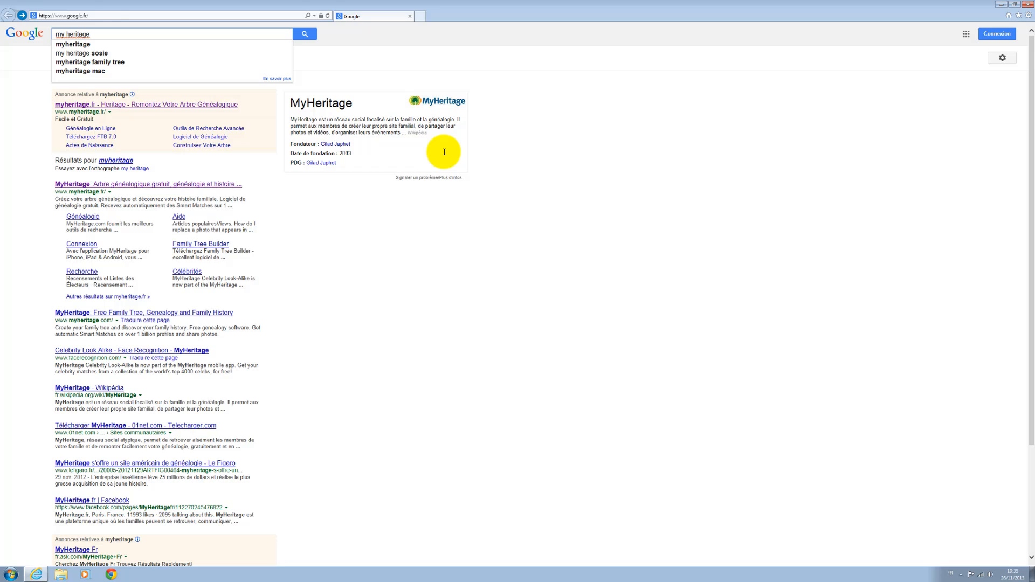
pyautogui.press('Return')
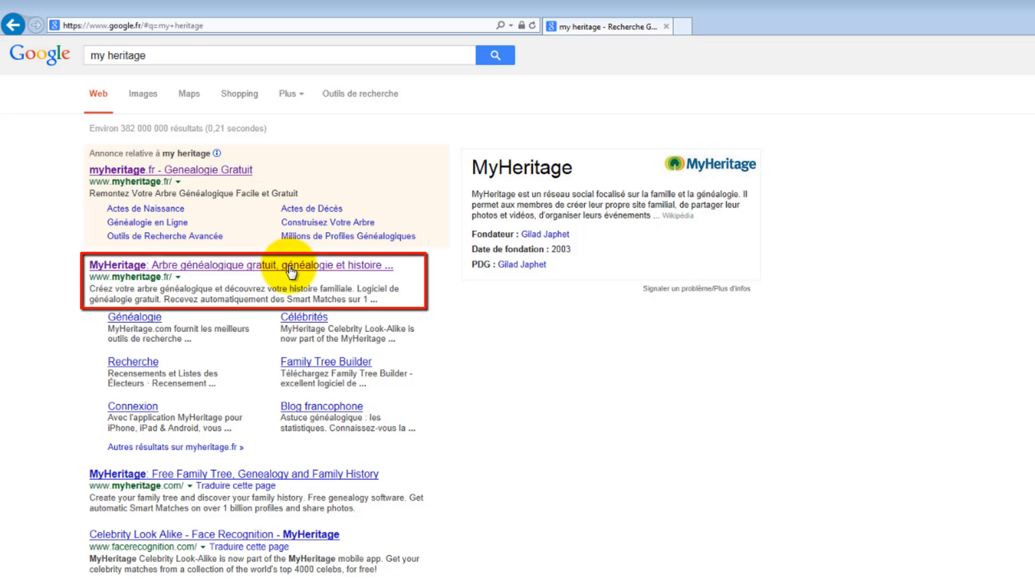
# Open the MyHeritage genealogy result, view the login box, then close it without signing in
pyautogui.click(290, 268)
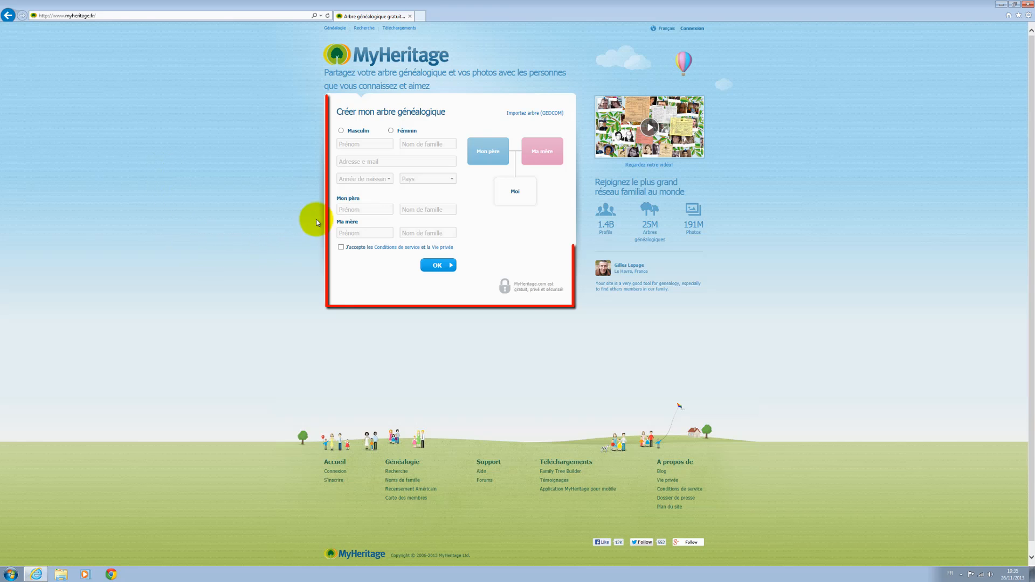
pyautogui.click(697, 31)
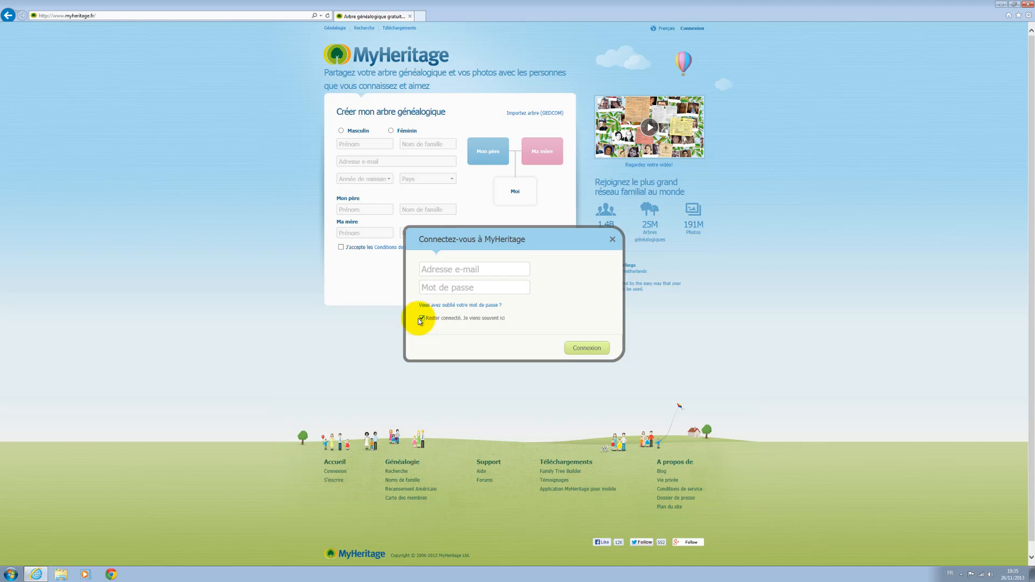
pyautogui.click(612, 241)
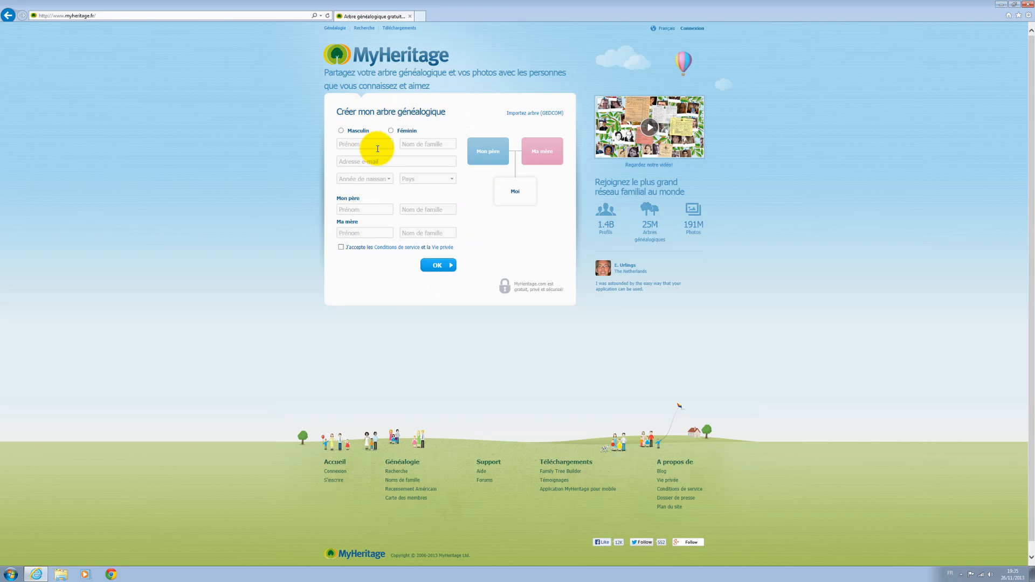
# Mark the tree owner as male and enter his first name, surname and e-mail address
pyautogui.click(340, 131)
pyautogui.click(343, 146)
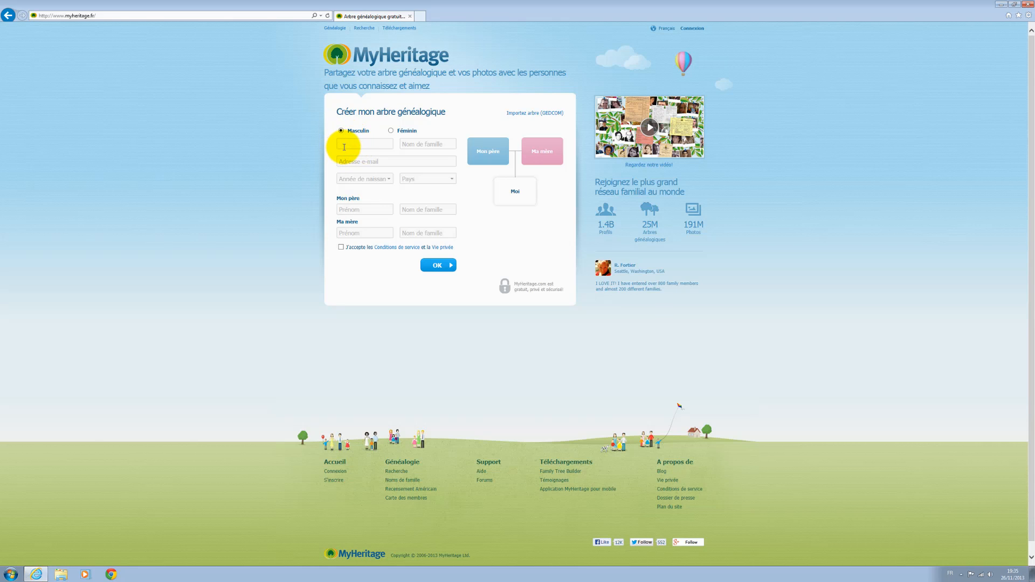
pyautogui.press('Tab')
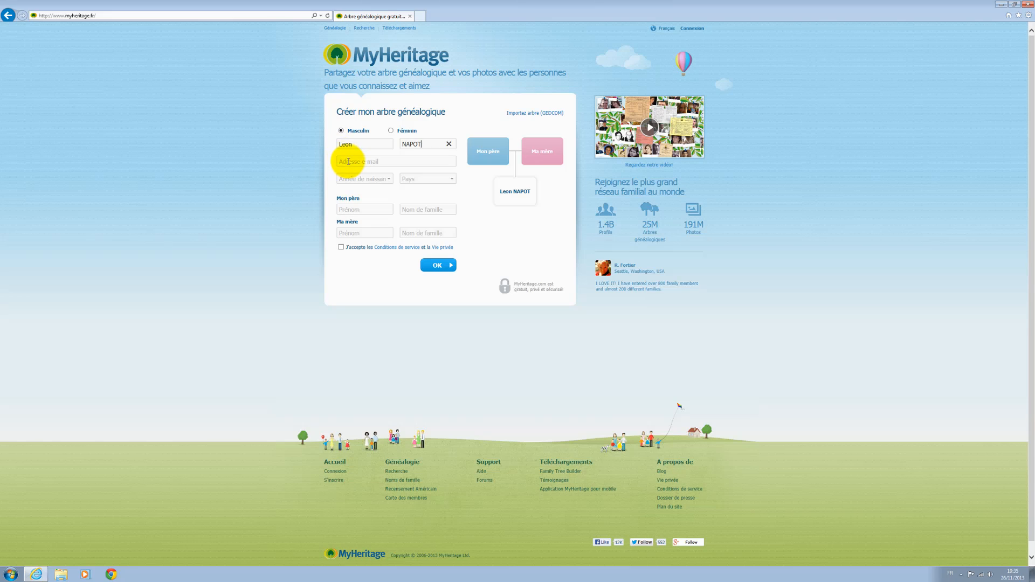
pyautogui.click(348, 161)
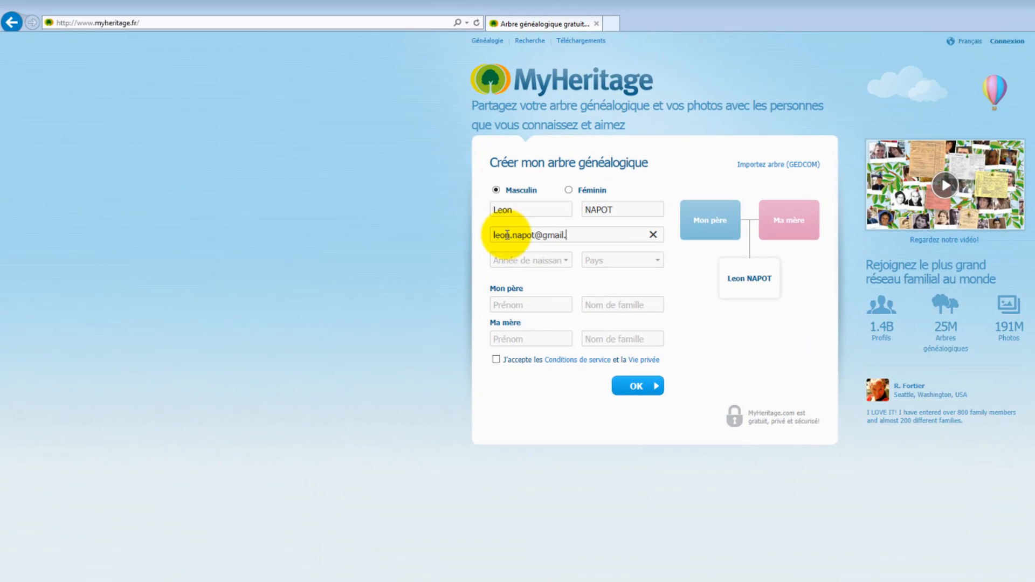
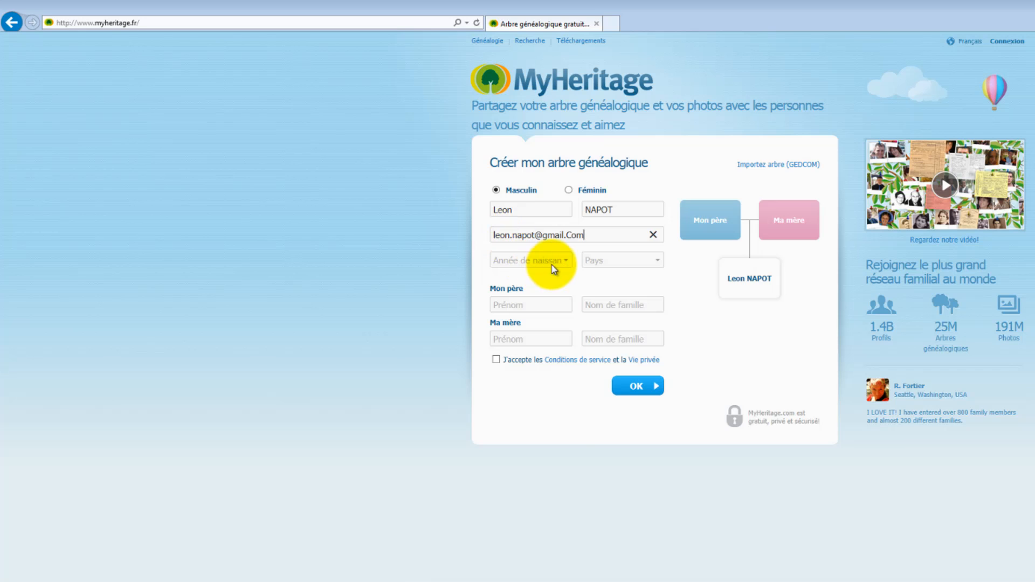
# Choose 1972 as the birth year and France as the country
pyautogui.click(553, 269)
pyautogui.scroll(-2, 524, 567)
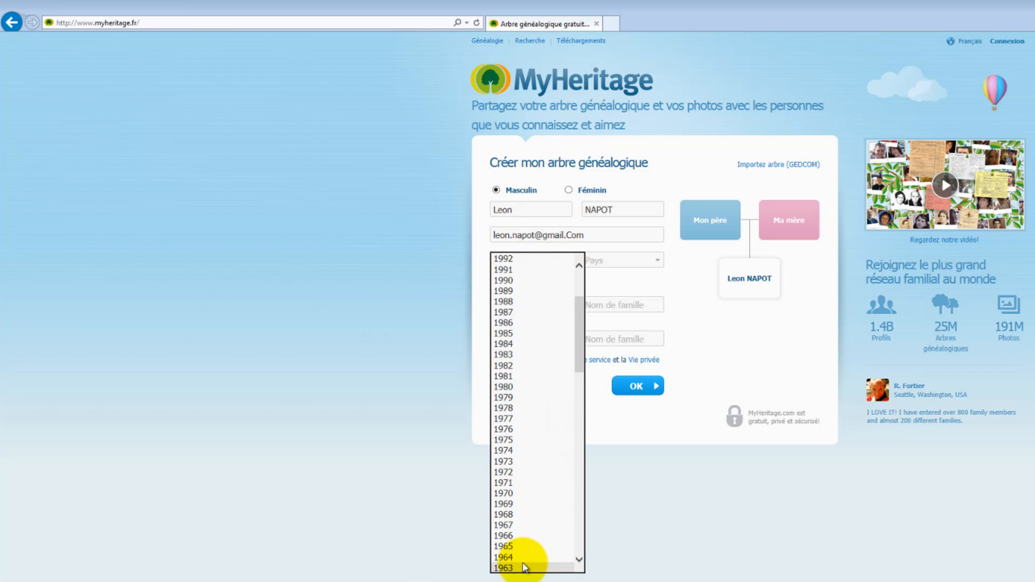
pyautogui.click(535, 469)
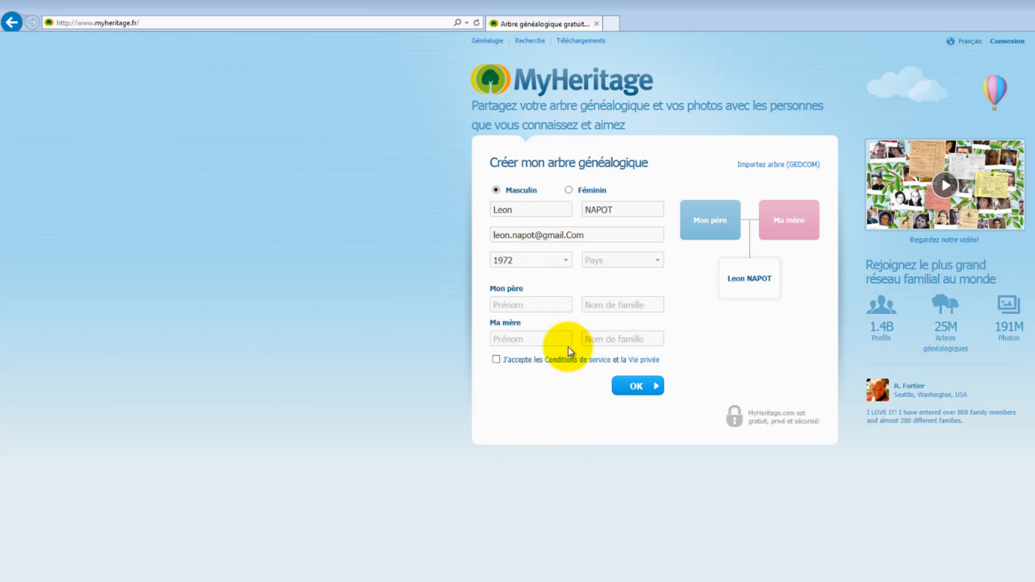
pyautogui.click(613, 263)
pyautogui.click(610, 284)
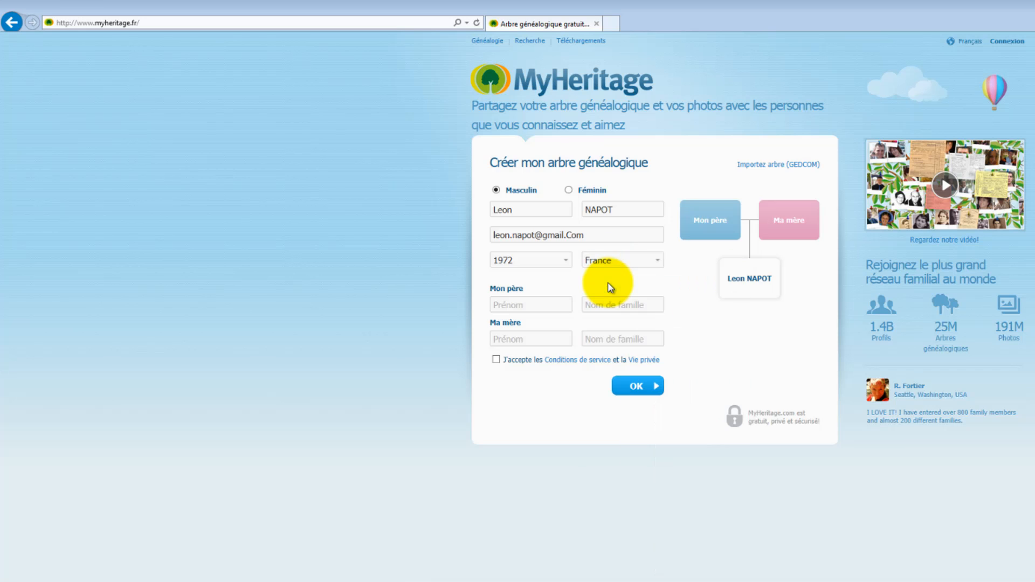
pyautogui.click(547, 306)
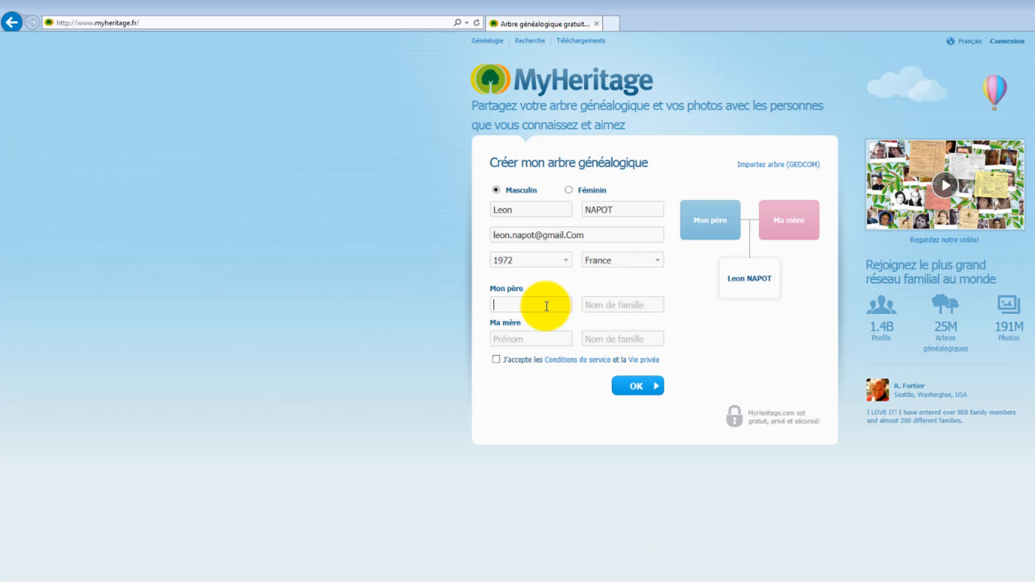
# Enter the father's first name and surname, correcting names typed in the wrong fields
pyautogui.press('Tab')
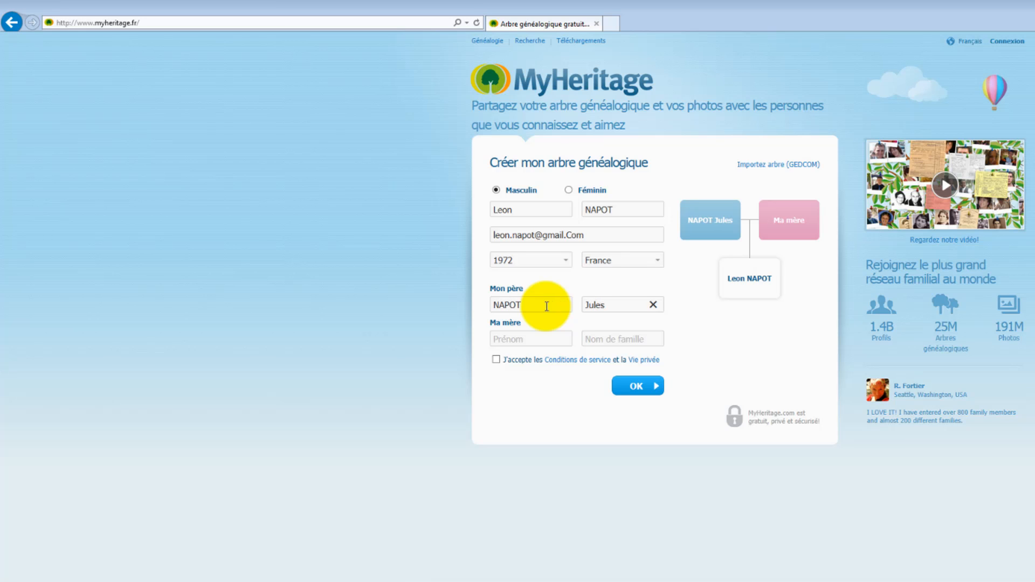
pyautogui.click(532, 338)
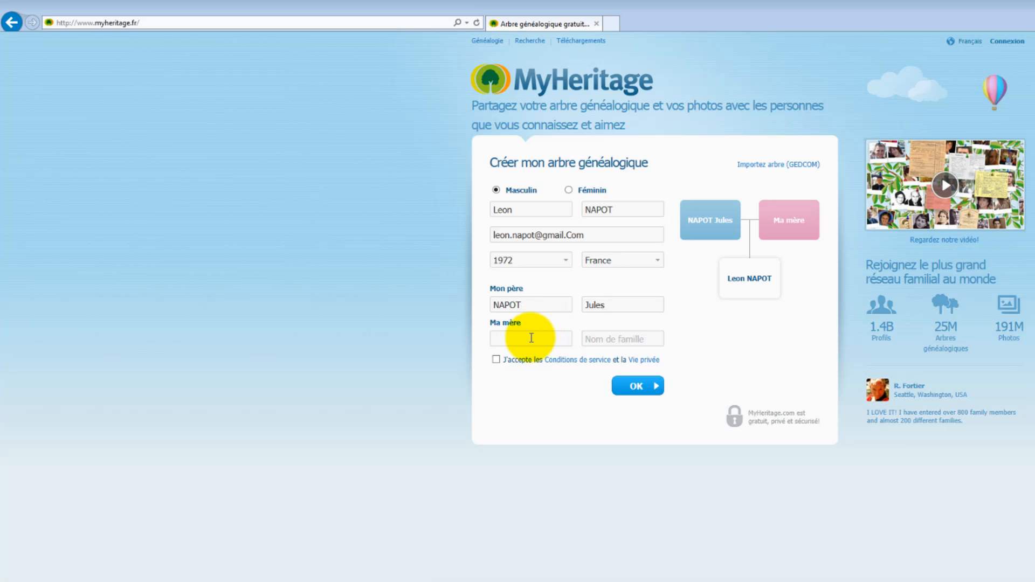
pyautogui.moveTo(630, 305); pyautogui.dragTo(488, 303)
pyautogui.press('BackSpace')
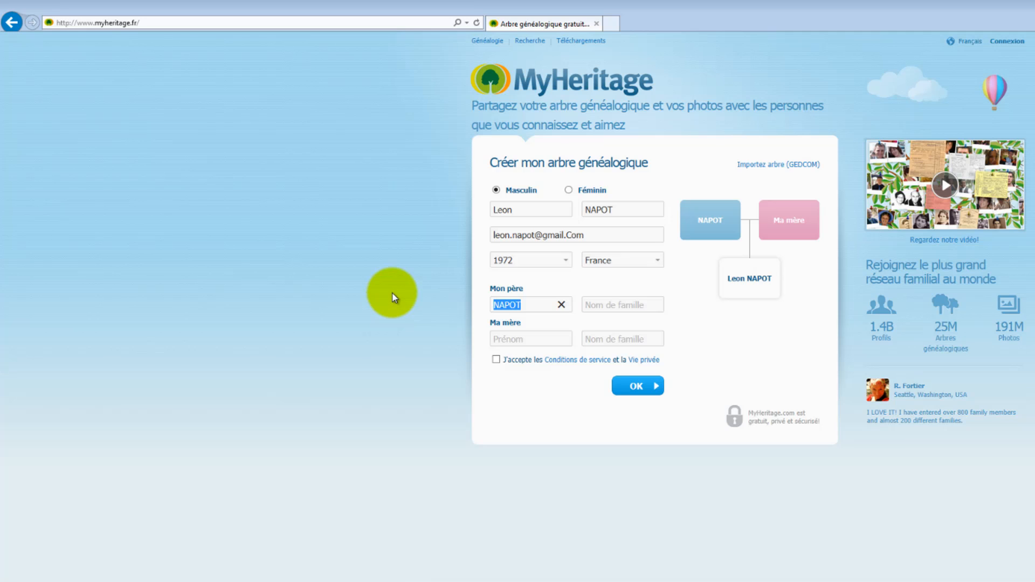
pyautogui.press('BackSpace')
pyautogui.press('Tab')
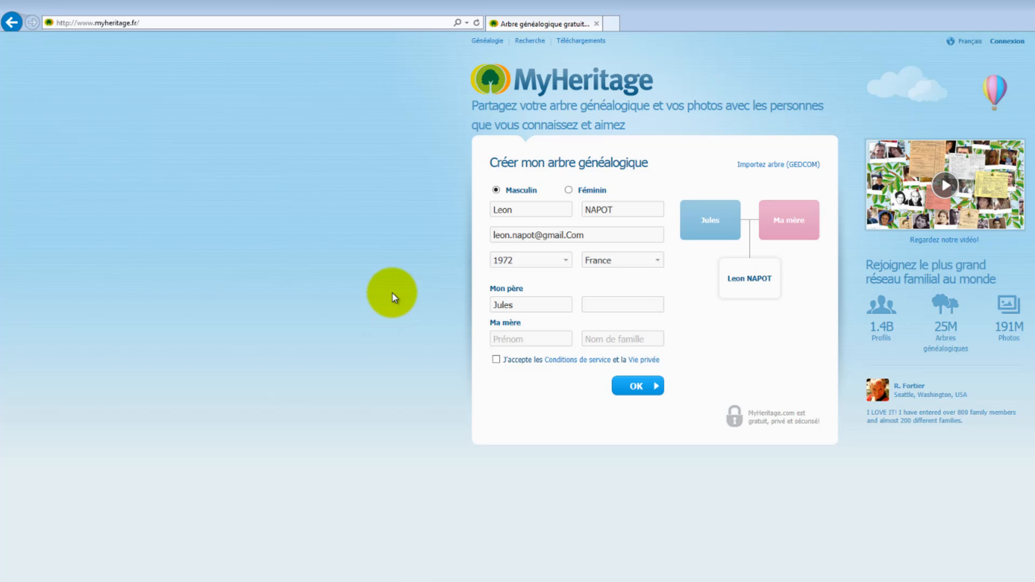
# Enter the mother's first name and maiden surname, then accept the terms of service and privacy policy
pyautogui.click(506, 336)
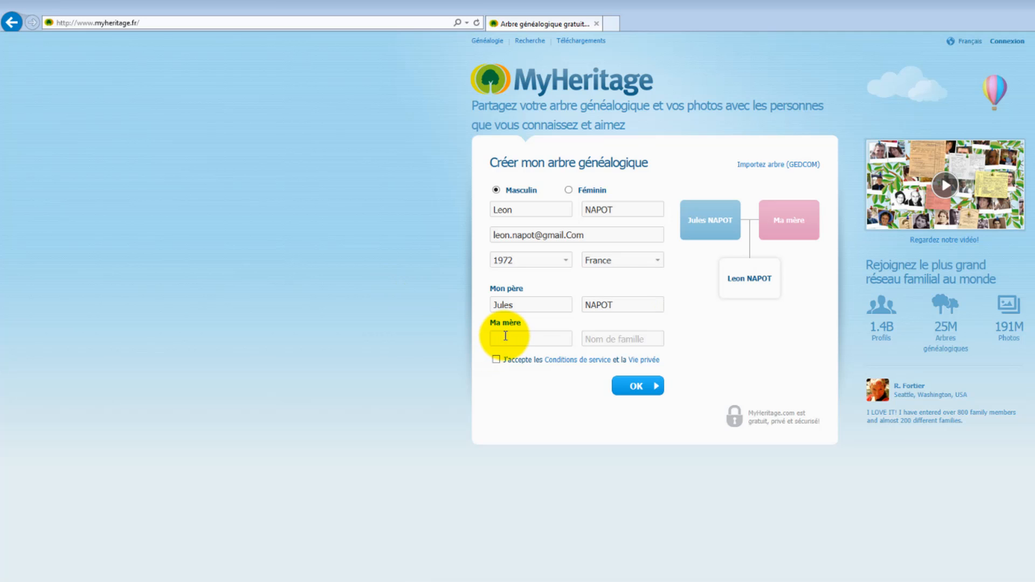
pyautogui.press('Tab')
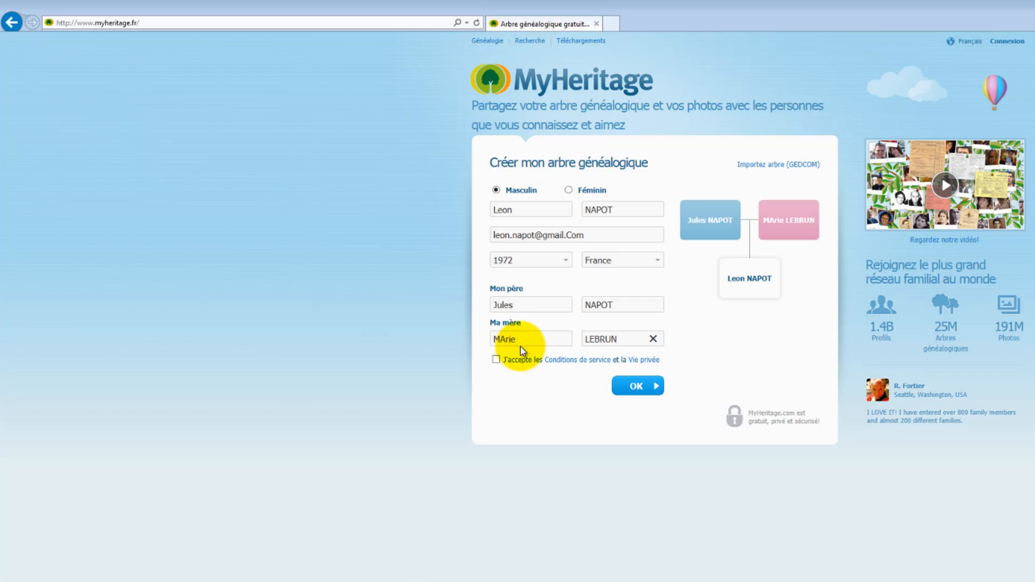
pyautogui.click(501, 338)
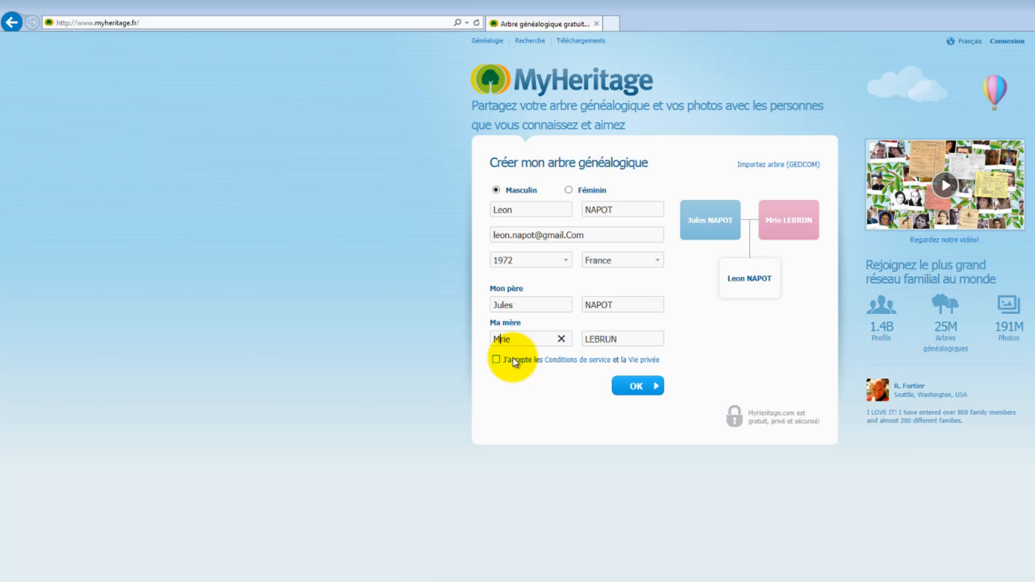
pyautogui.write('a')
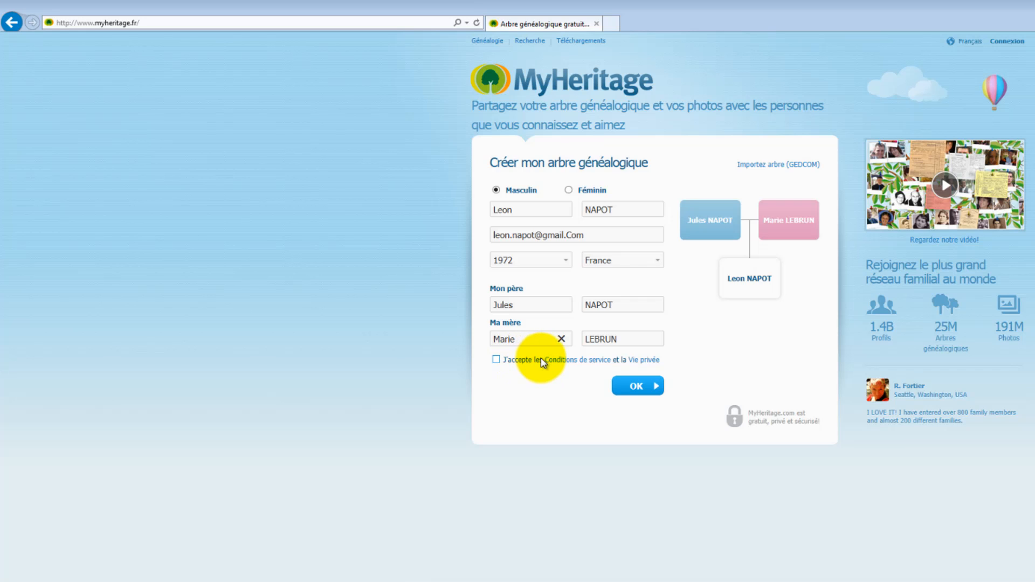
pyautogui.click(496, 359)
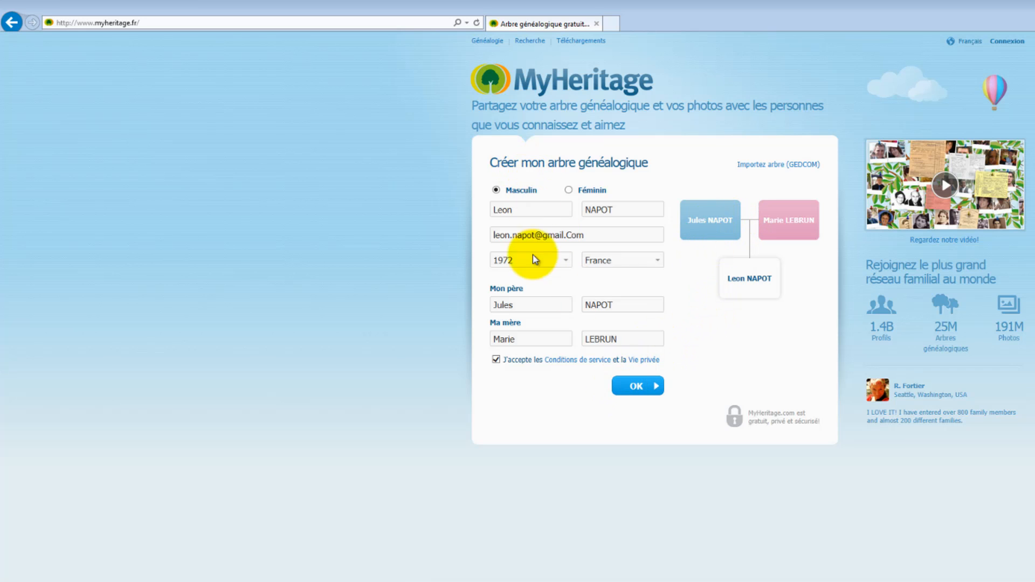
# Submit the 'Créer mon arbre généalogique' form with OK
pyautogui.click(639, 386)
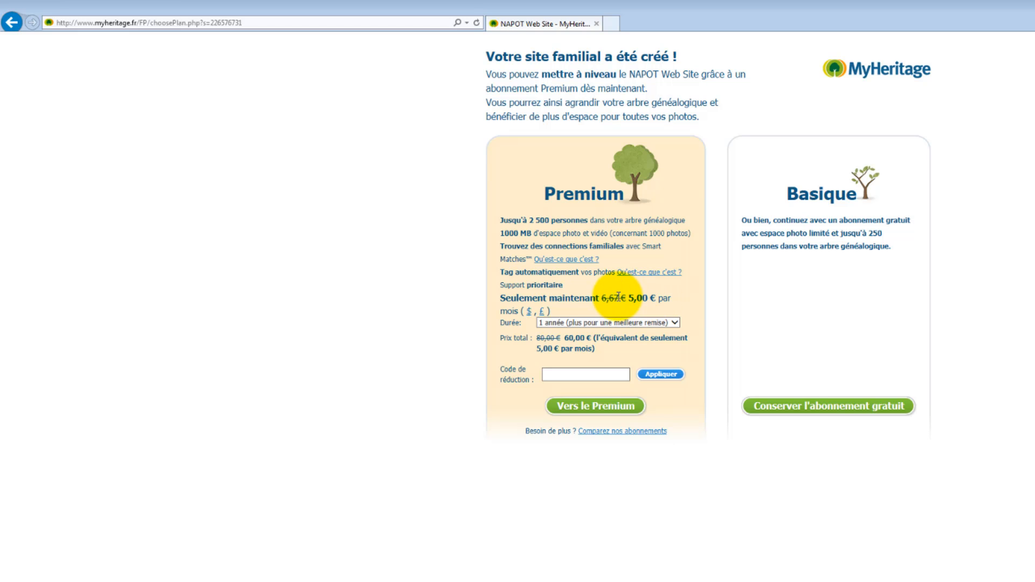
# Keep the free Basique subscription and set and confirm the account password
pyautogui.click(815, 411)
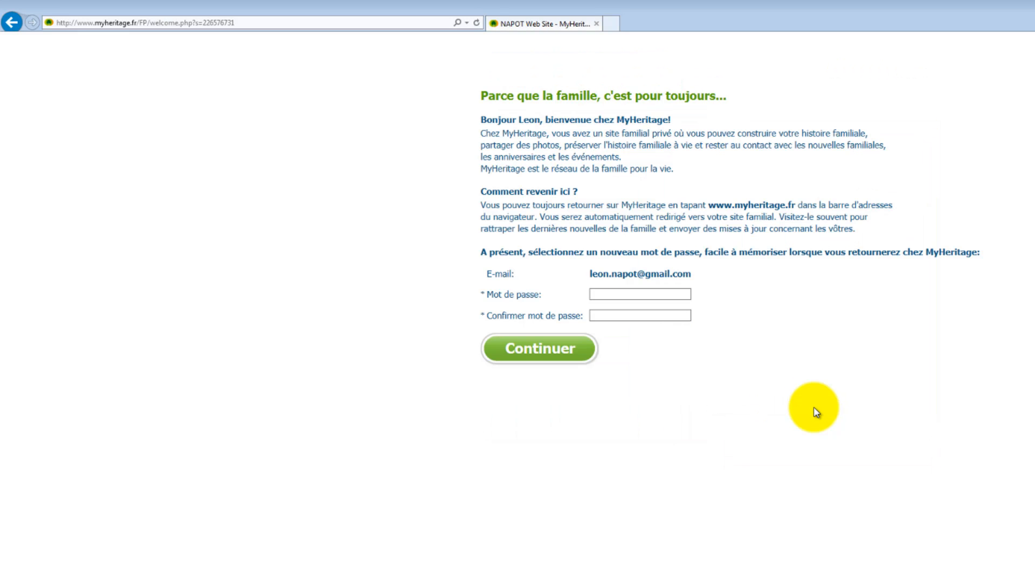
pyautogui.click(624, 294)
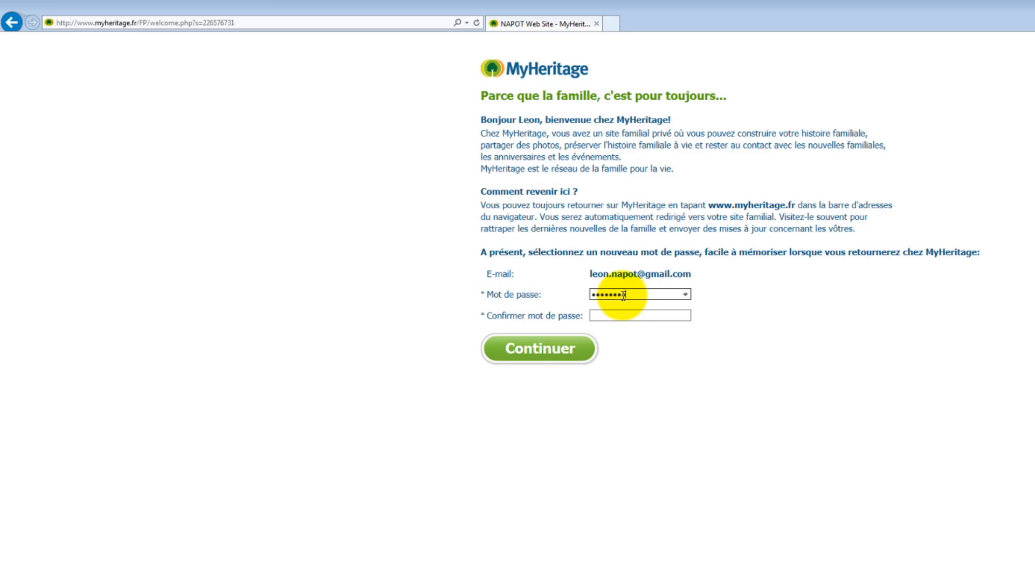
pyautogui.write('•')
pyautogui.click(622, 316)
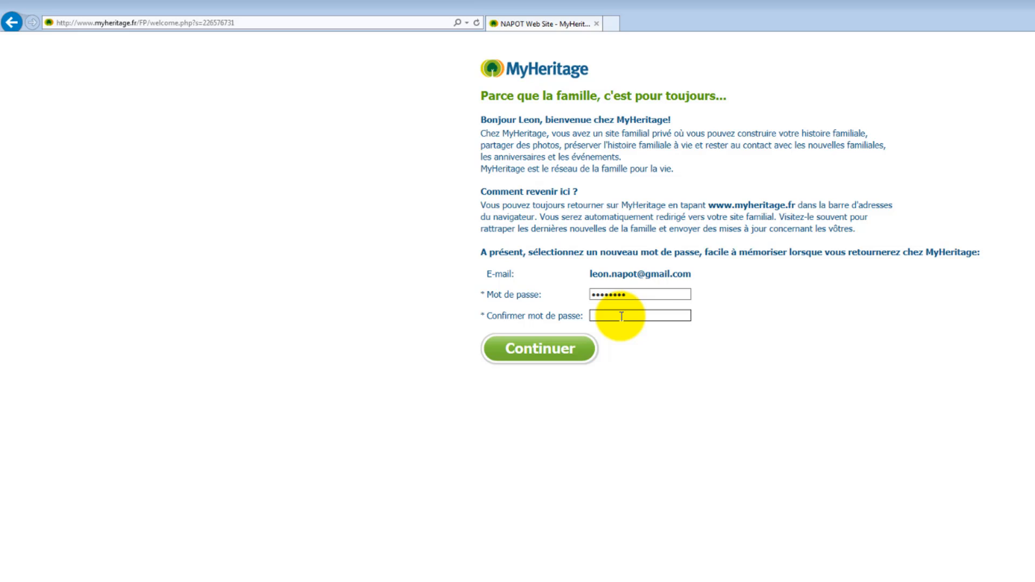
pyautogui.click(556, 355)
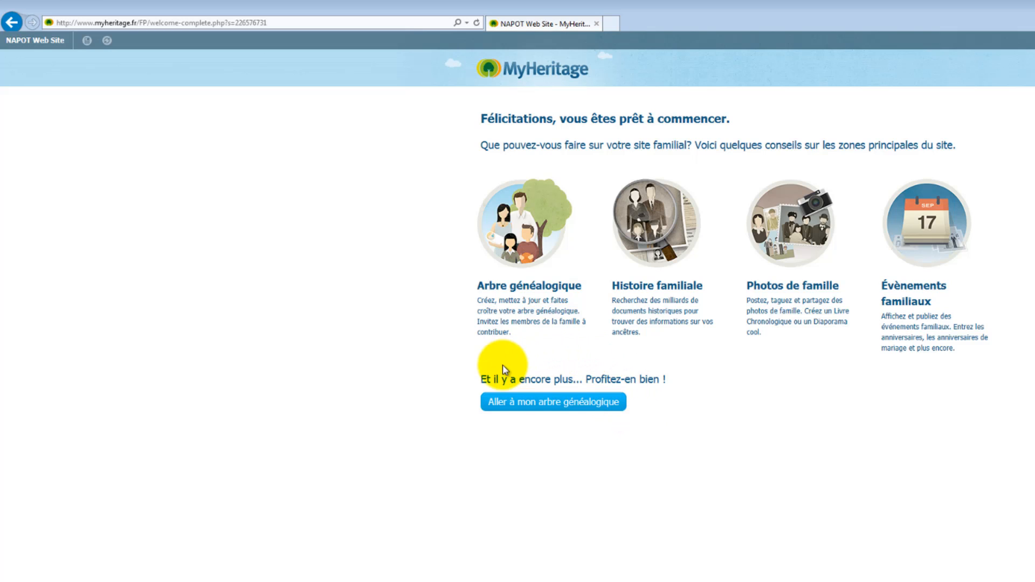
# Open the Arbre page showing the owner with his father and mother
pyautogui.click(546, 404)
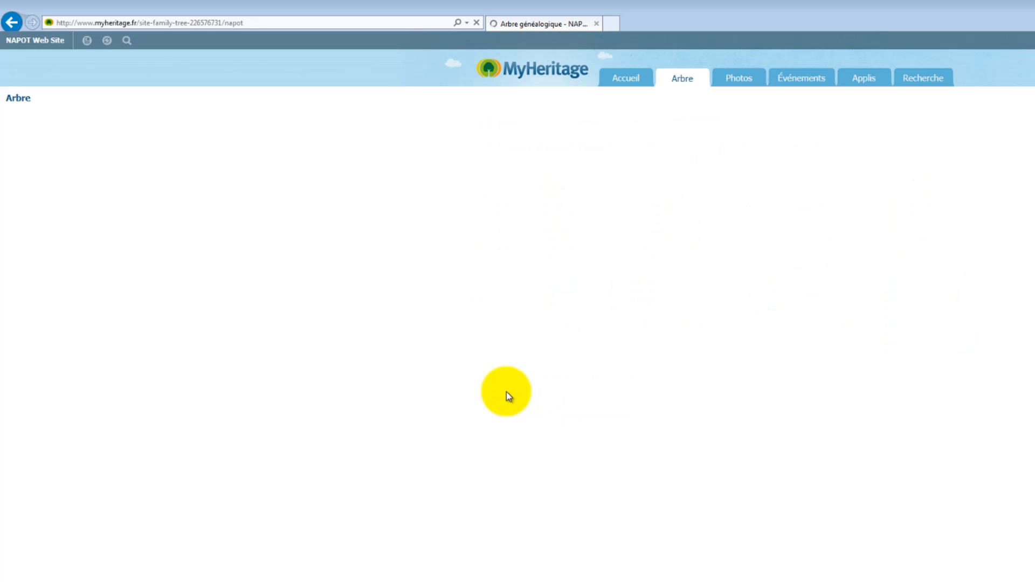
pyautogui.moveTo(682, 81)
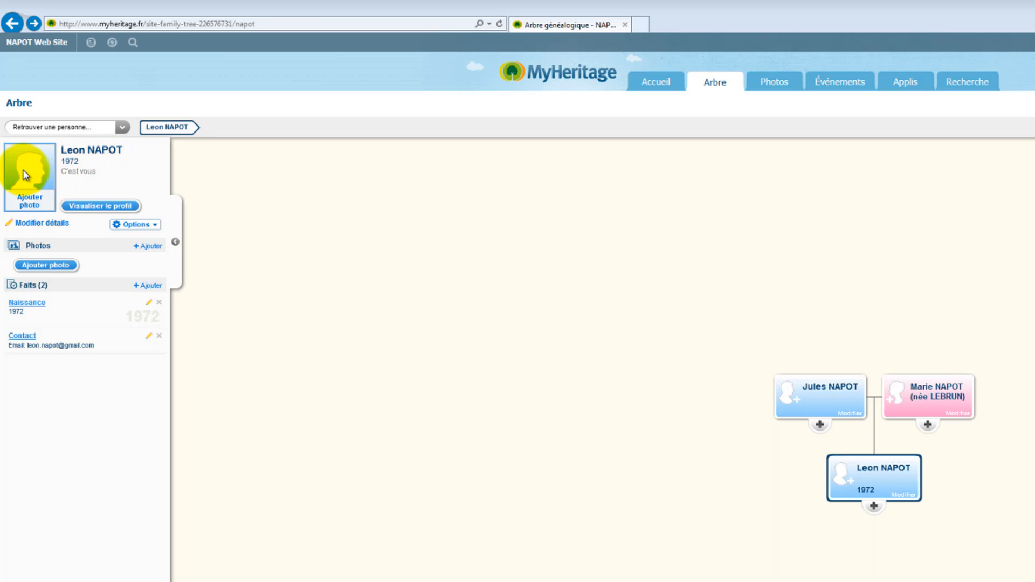
# Upload the Koala sample image as the owner's profile photo and save it
pyautogui.click(30, 204)
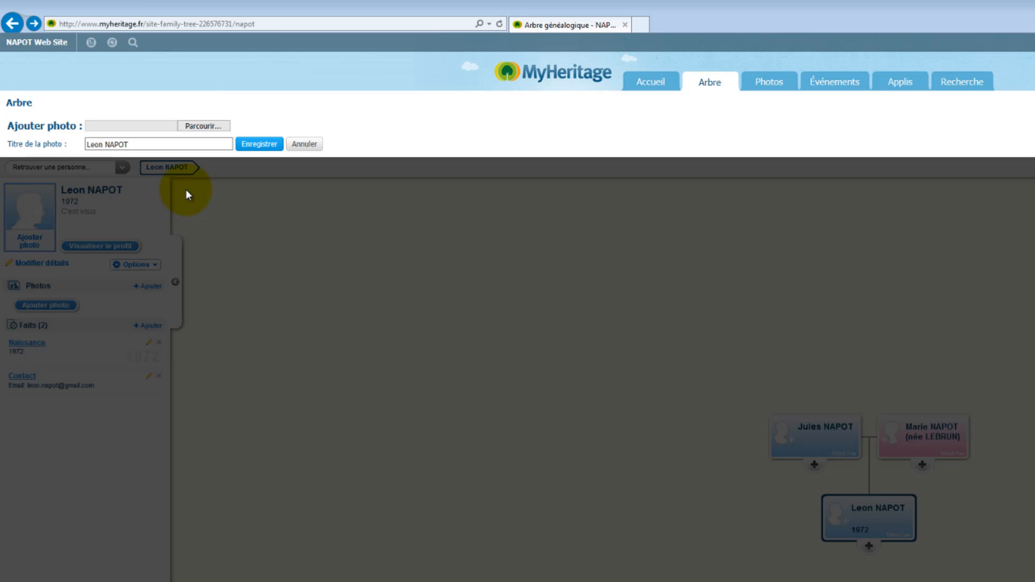
pyautogui.click(188, 126)
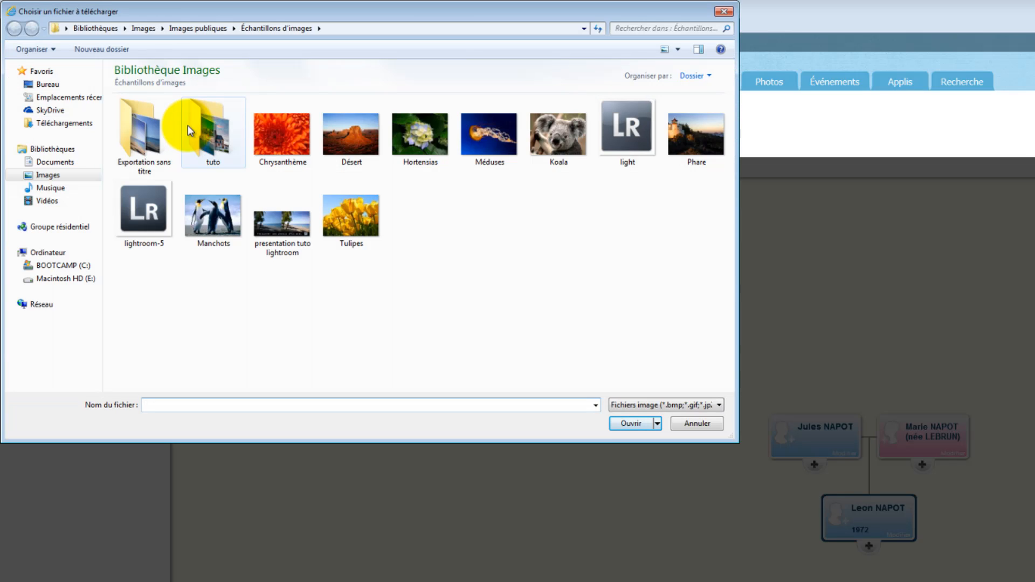
pyautogui.doubleClick(555, 134)
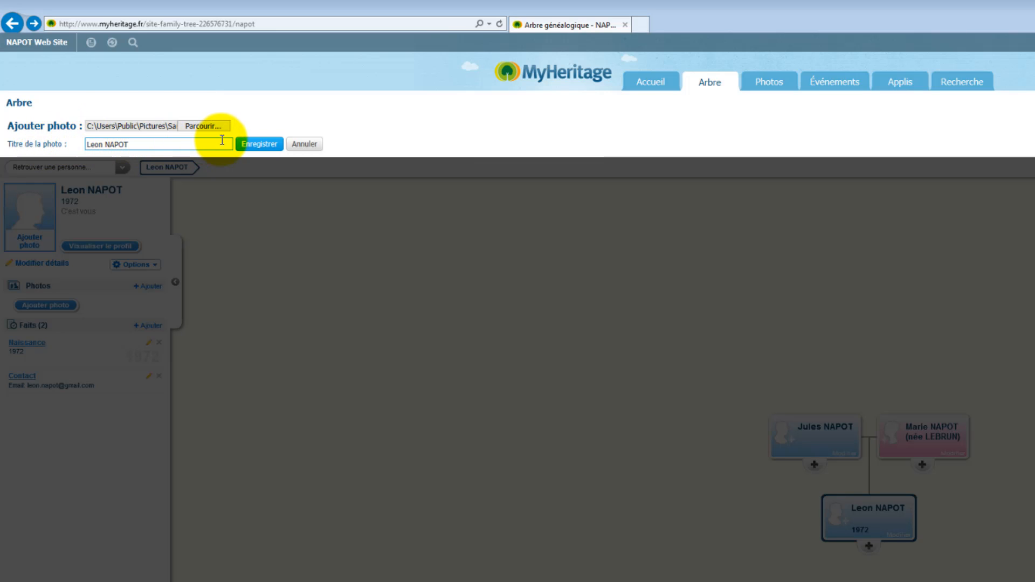
pyautogui.click(264, 146)
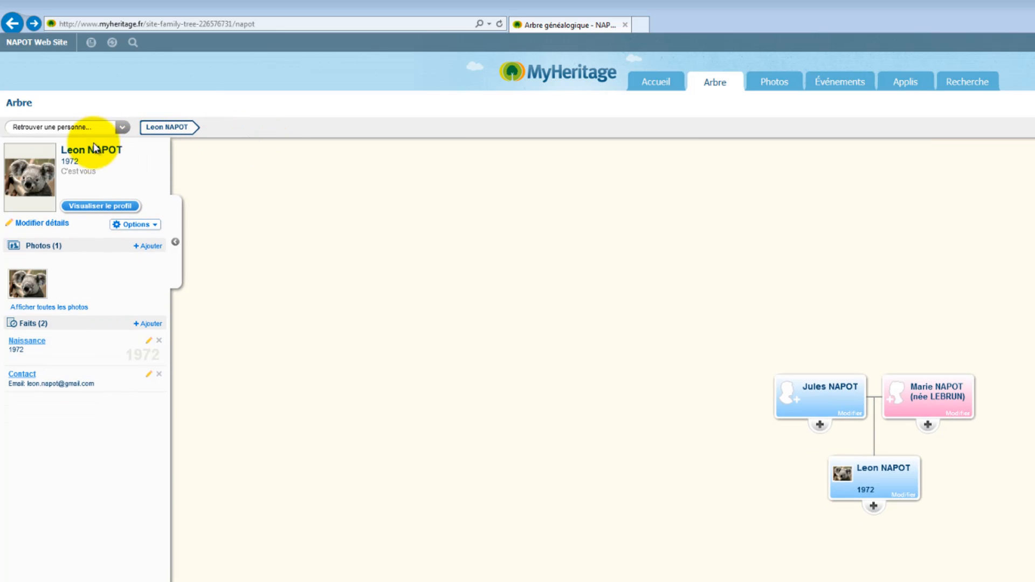
pyautogui.click(79, 209)
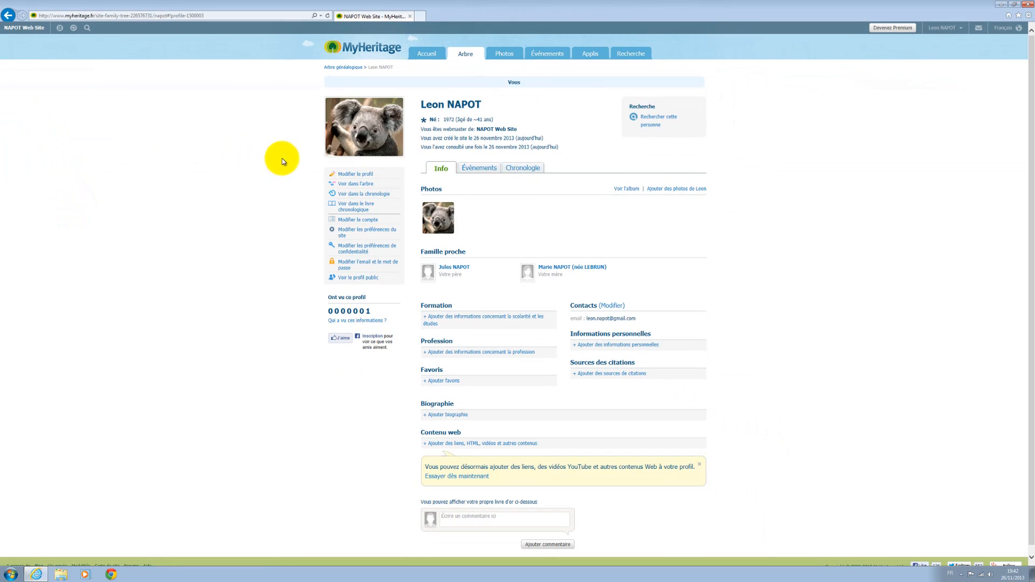
pyautogui.moveTo(381, 143)
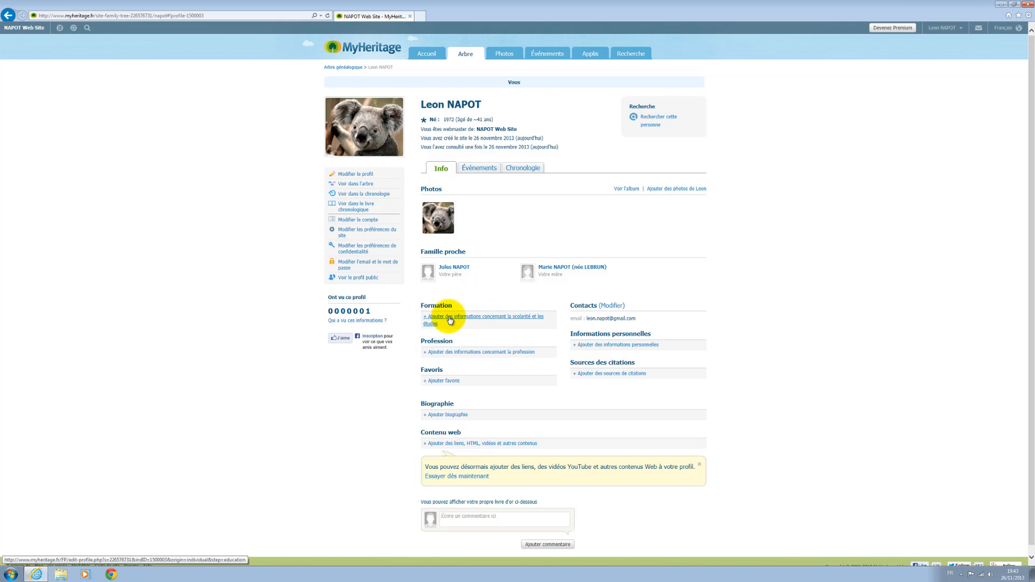
pyautogui.click(8, 15)
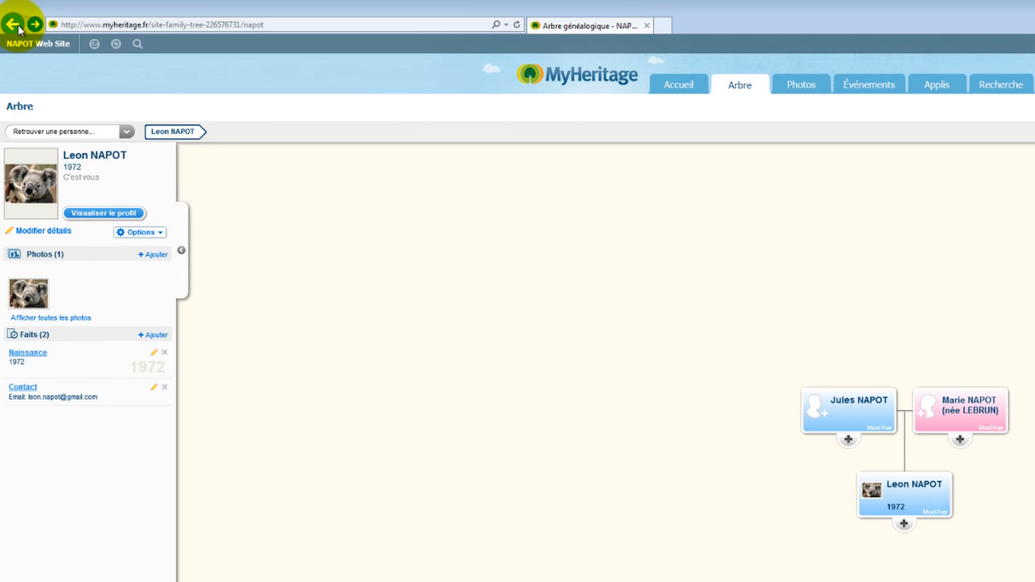
pyautogui.click(34, 233)
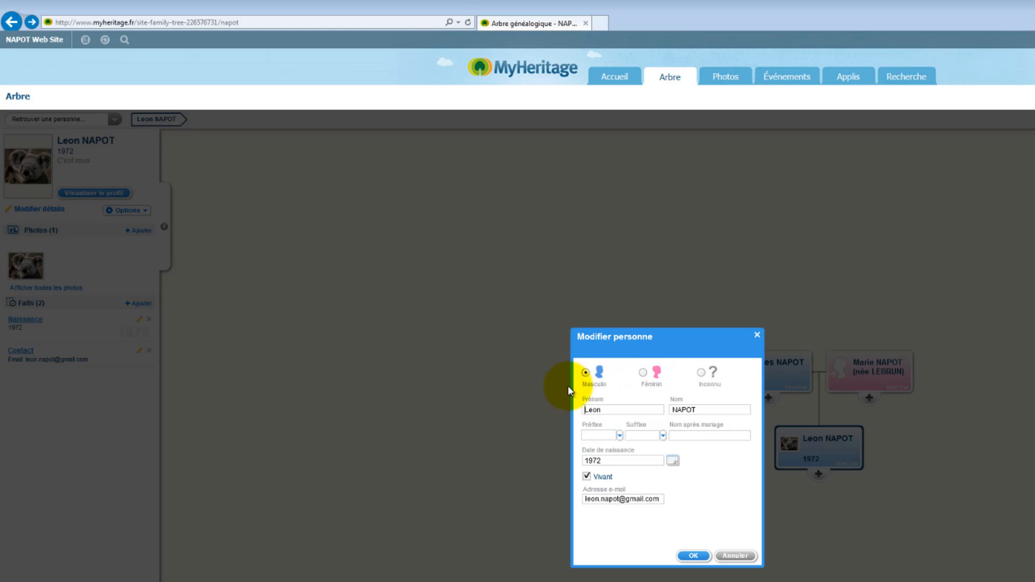
pyautogui.click(620, 436)
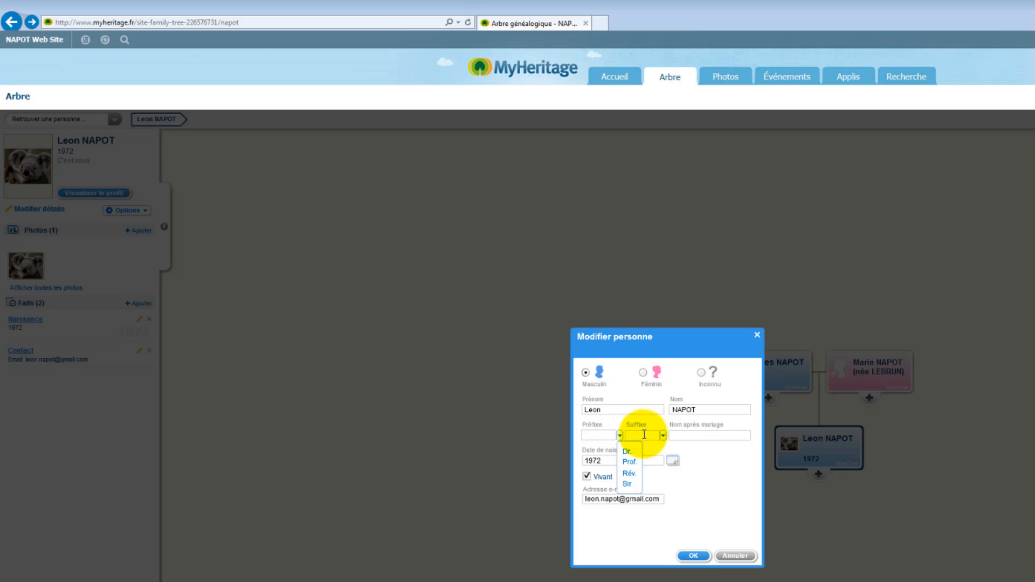
pyautogui.click(639, 436)
pyautogui.click(663, 435)
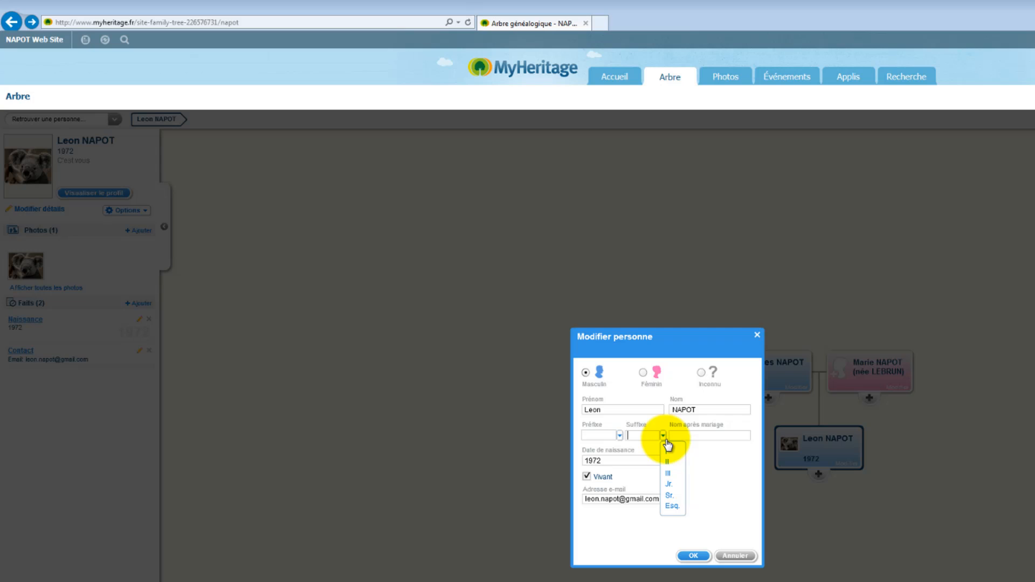
pyautogui.click(679, 425)
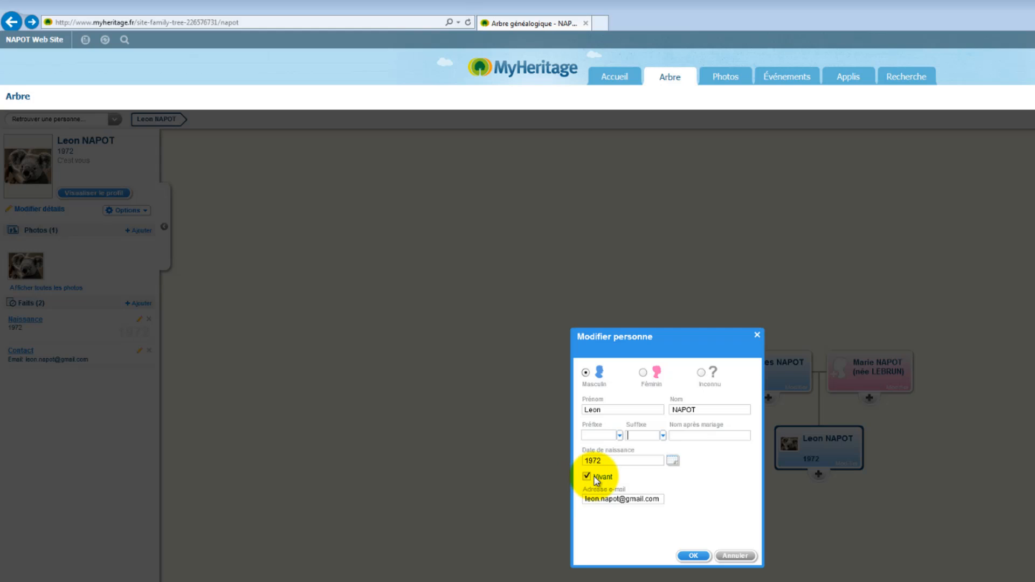
pyautogui.click(587, 477)
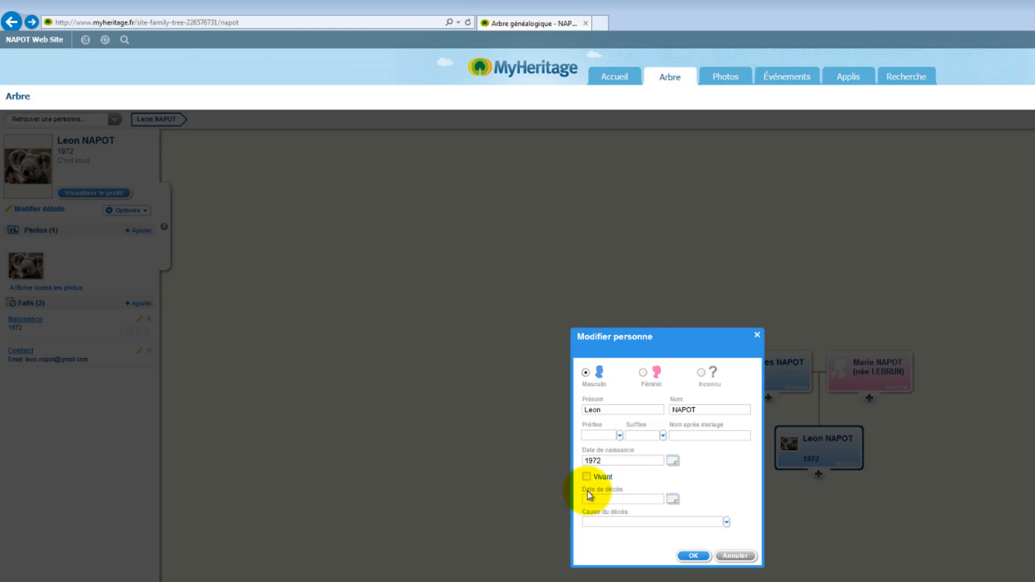
pyautogui.click(587, 478)
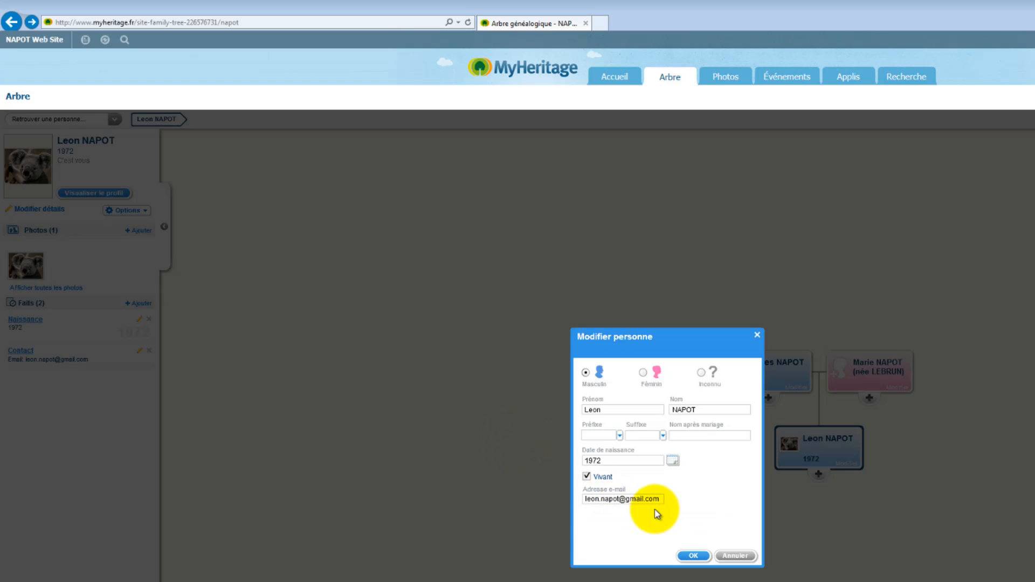
pyautogui.click(736, 555)
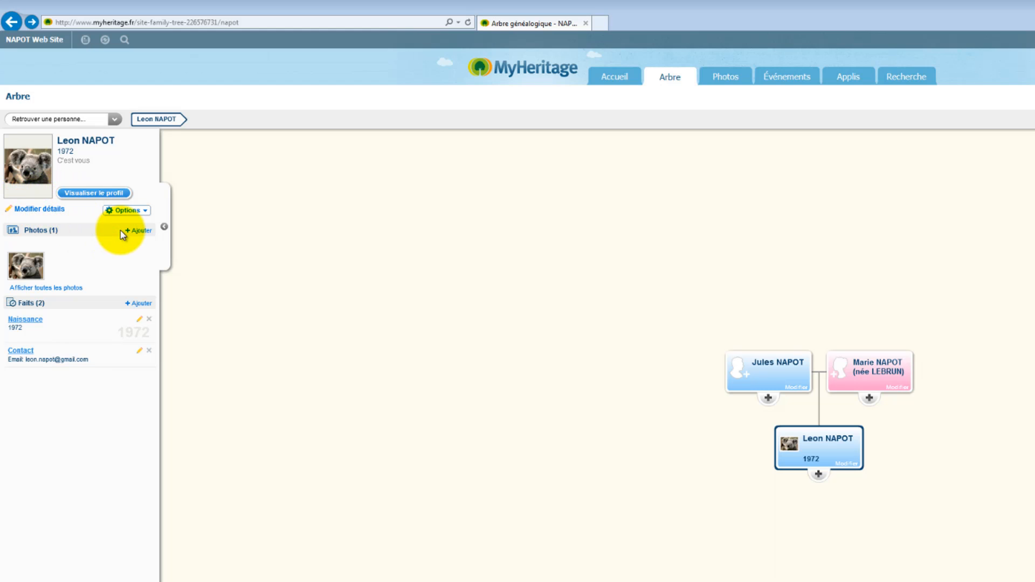
pyautogui.click(136, 213)
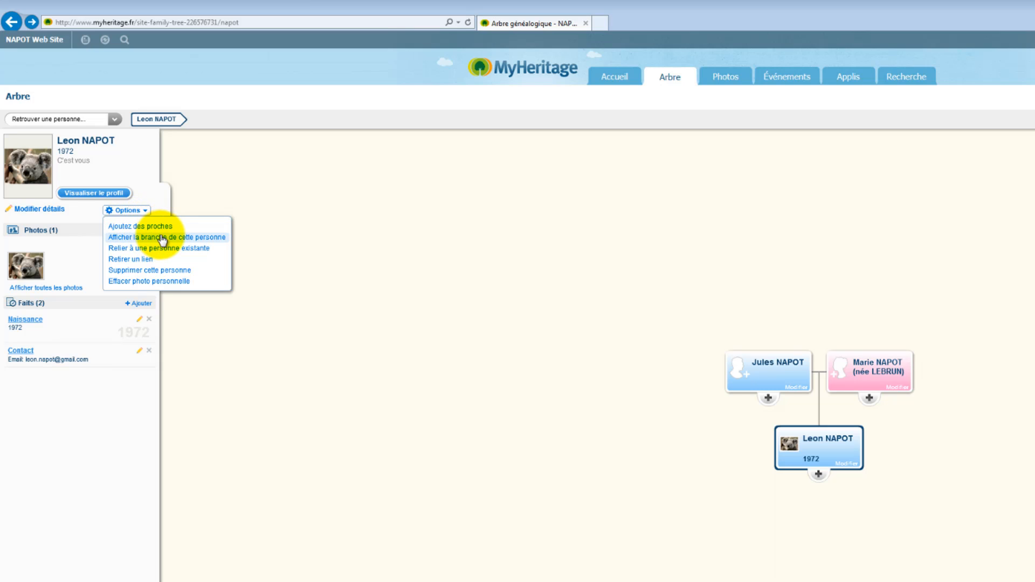
pyautogui.click(159, 249)
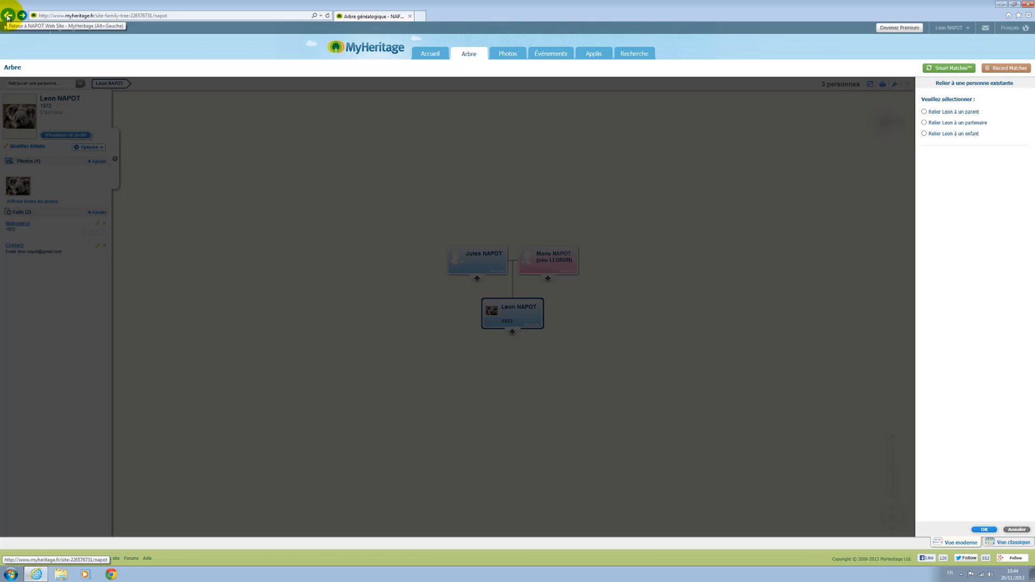
pyautogui.click(7, 16)
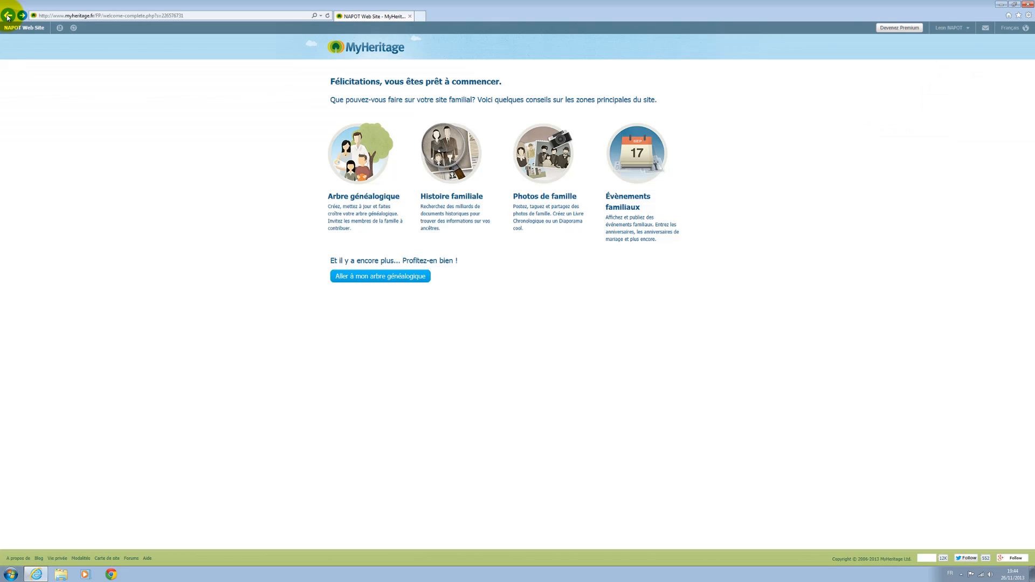
pyautogui.click(22, 17)
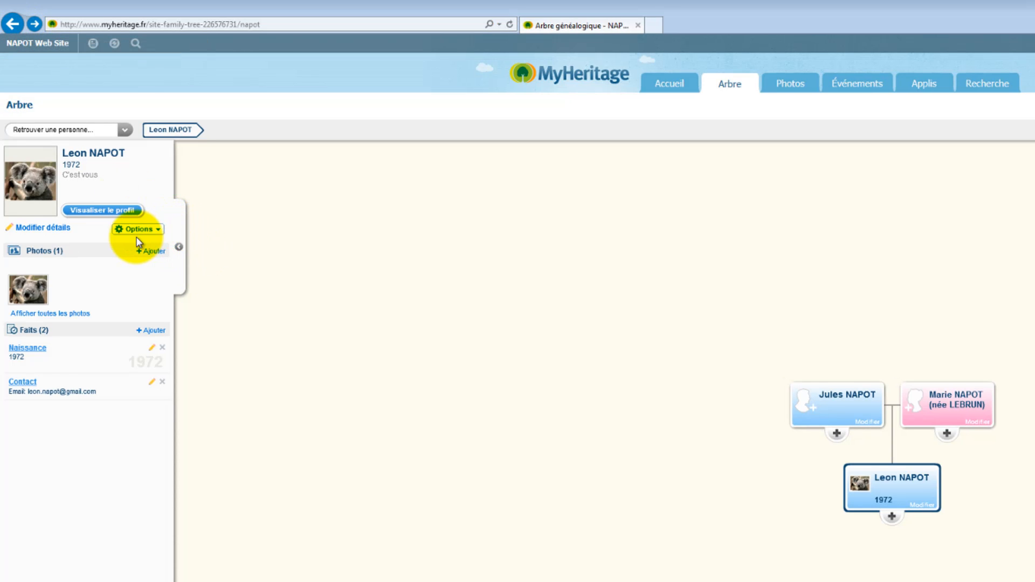
# Start a new fact on the owner's profile and set its type to Déménagement
pyautogui.click(159, 331)
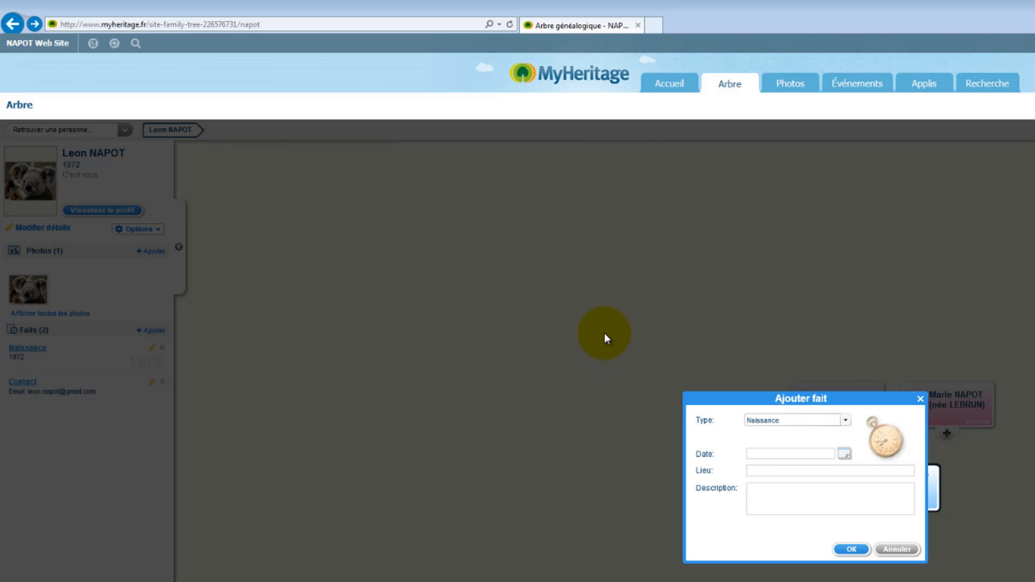
pyautogui.click(847, 424)
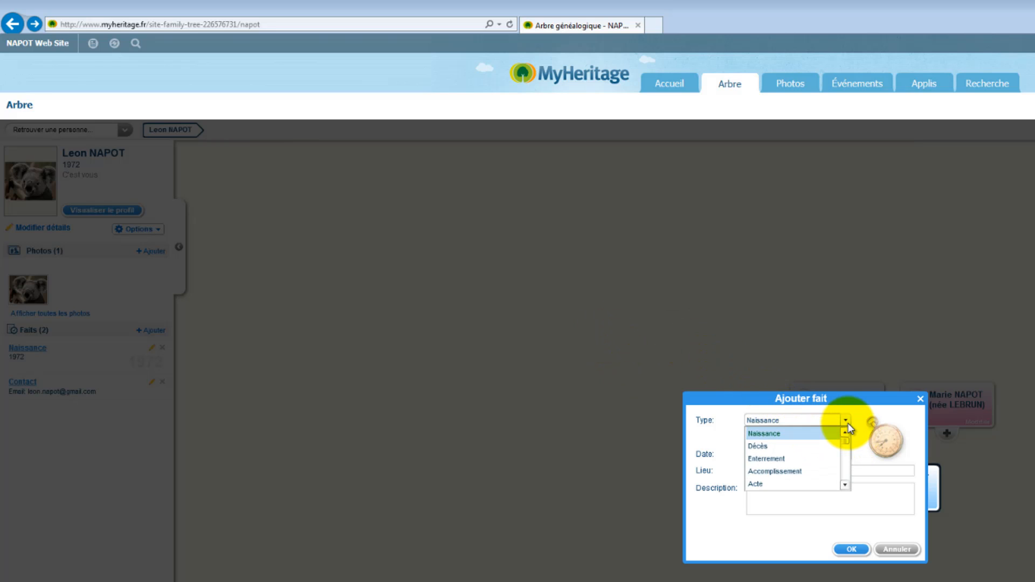
pyautogui.click(846, 486)
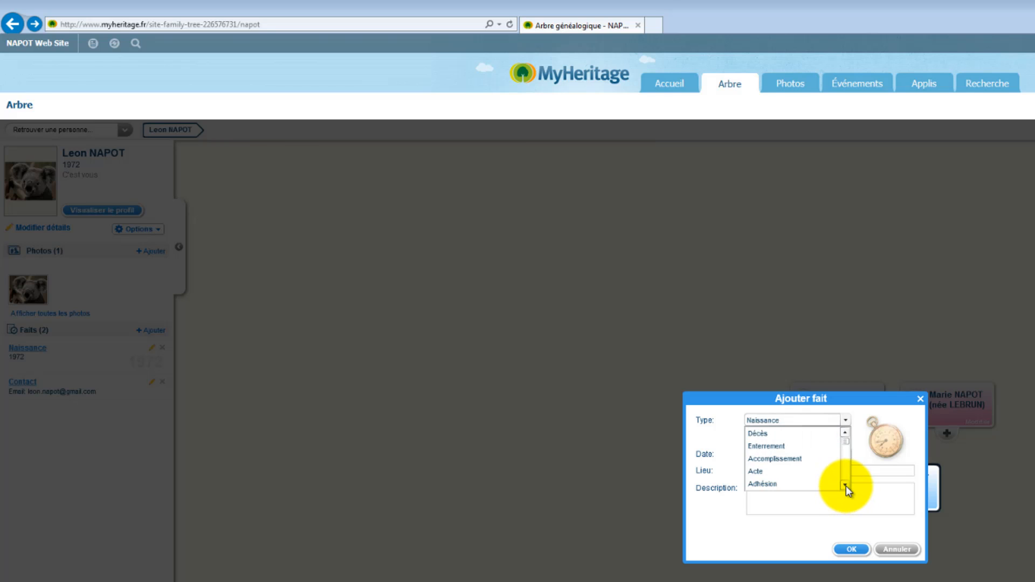
pyautogui.click(846, 487)
pyautogui.click(846, 486)
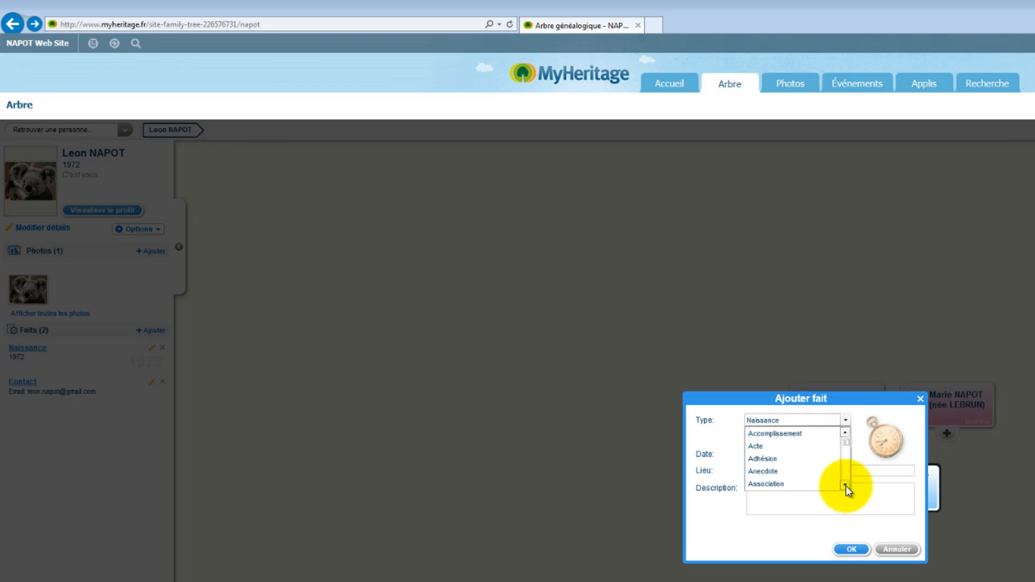
pyautogui.click(846, 486)
pyautogui.click(846, 486)
pyautogui.click(846, 487)
pyautogui.click(846, 486)
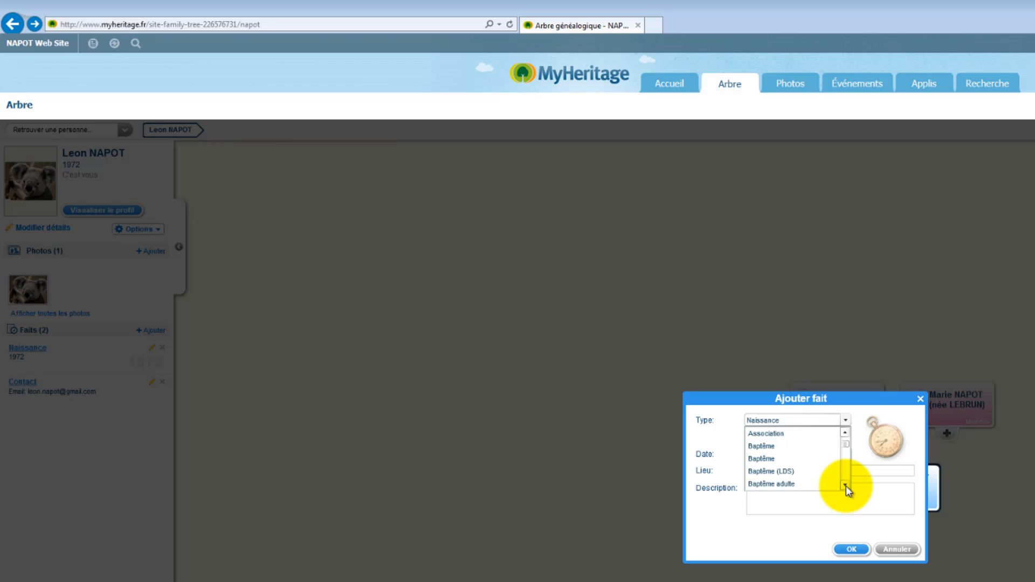
pyautogui.click(846, 486)
pyautogui.click(846, 486)
pyautogui.click(846, 487)
pyautogui.click(845, 486)
pyautogui.click(846, 486)
pyautogui.click(846, 487)
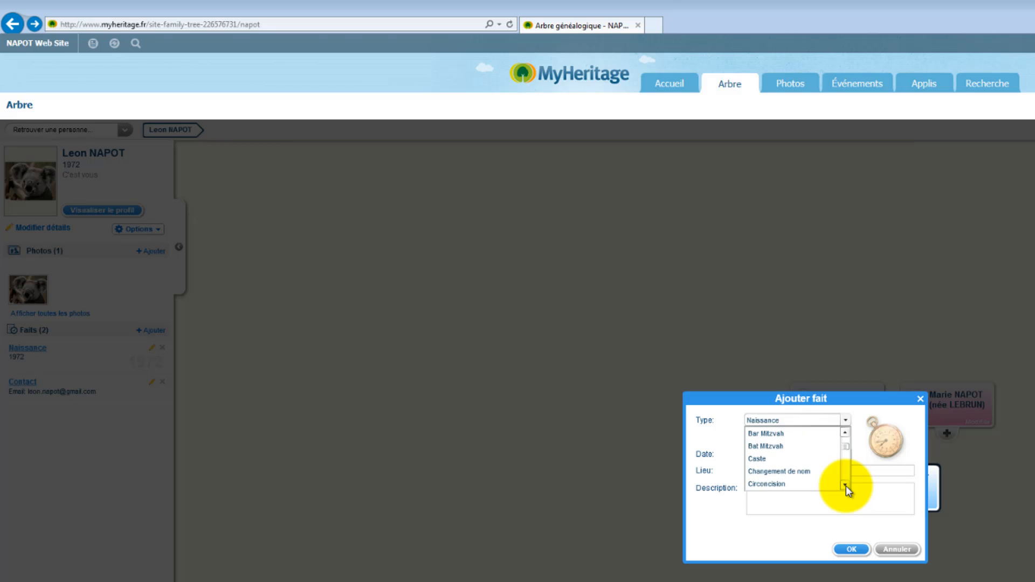
pyautogui.click(846, 486)
pyautogui.click(846, 486)
pyautogui.click(846, 486)
pyautogui.click(846, 486)
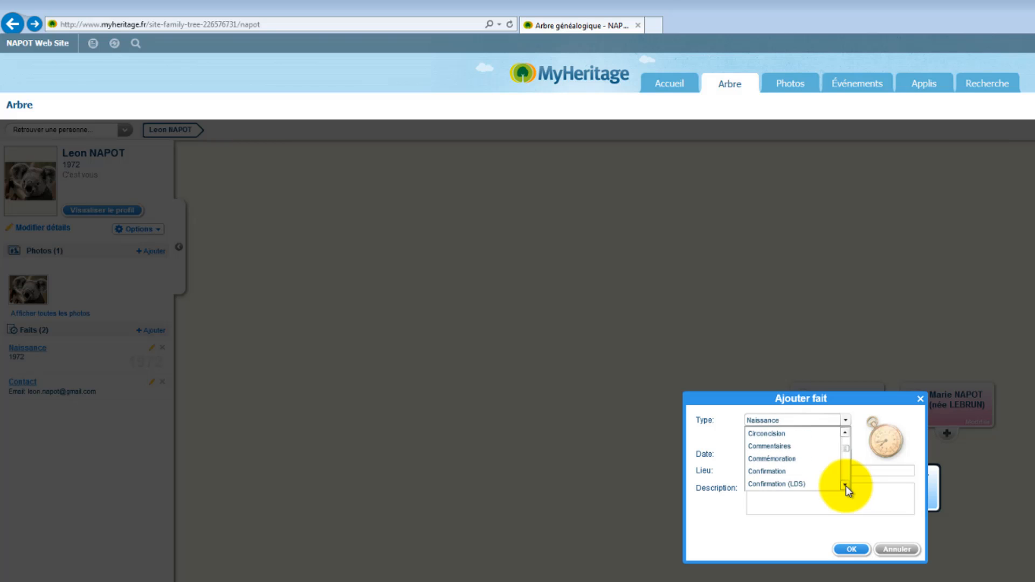
pyautogui.click(845, 487)
pyautogui.click(846, 486)
pyautogui.click(846, 486)
pyautogui.click(845, 486)
pyautogui.click(846, 487)
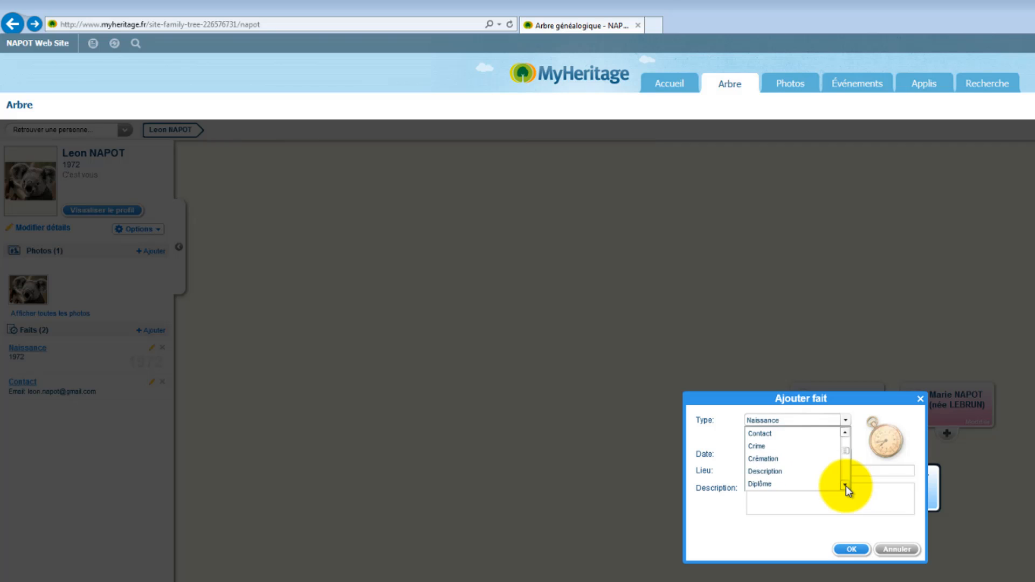
pyautogui.click(846, 486)
pyautogui.click(846, 486)
pyautogui.click(846, 487)
pyautogui.click(846, 486)
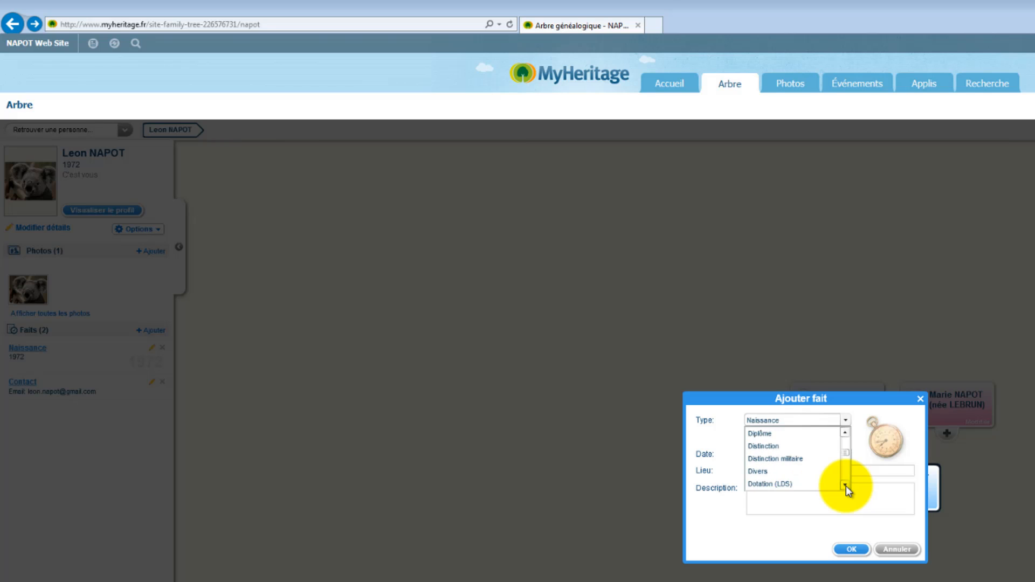
pyautogui.click(846, 486)
pyautogui.click(846, 486)
pyautogui.click(846, 486)
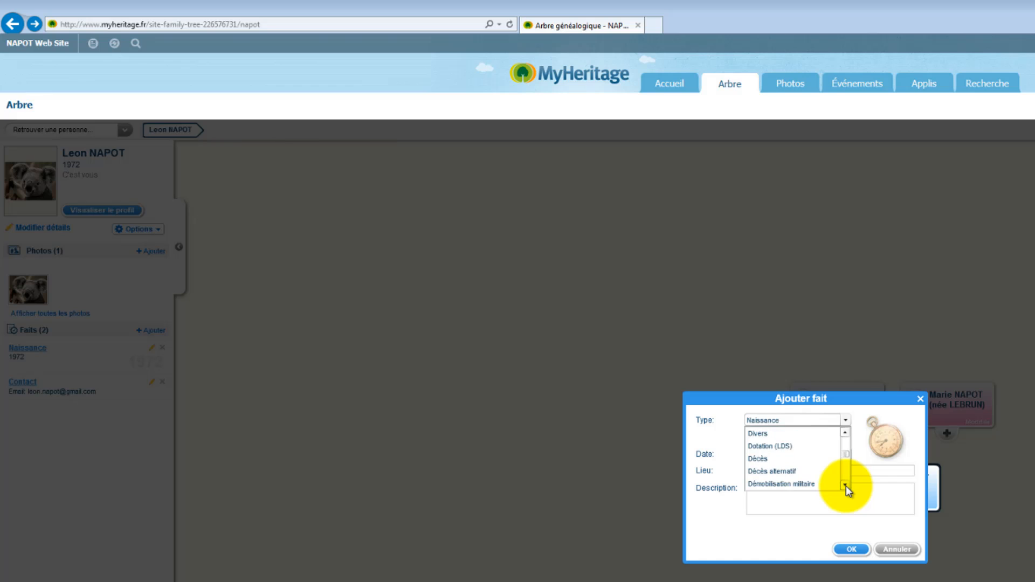
pyautogui.click(845, 486)
pyautogui.click(846, 486)
pyautogui.click(846, 486)
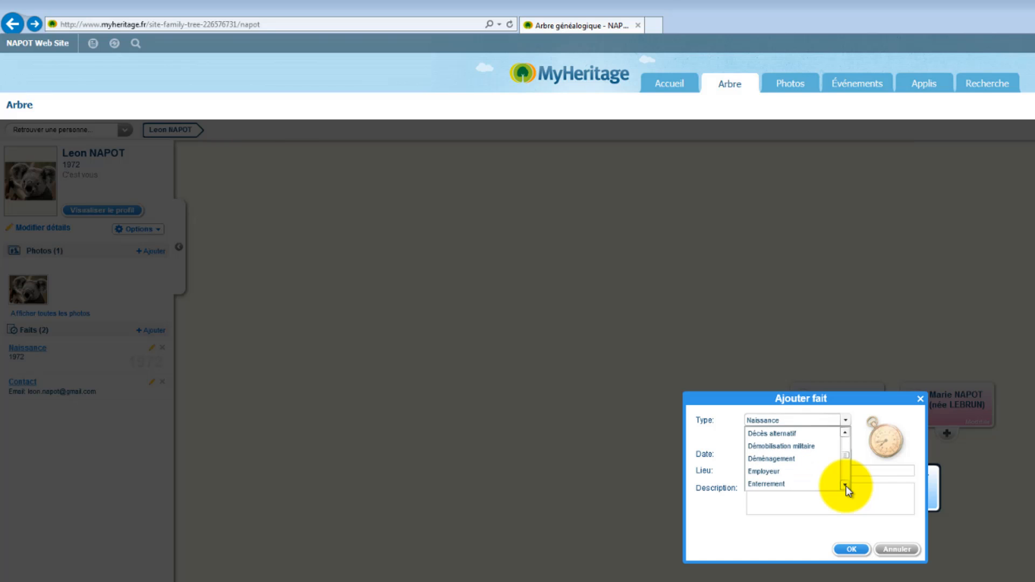
pyautogui.click(804, 458)
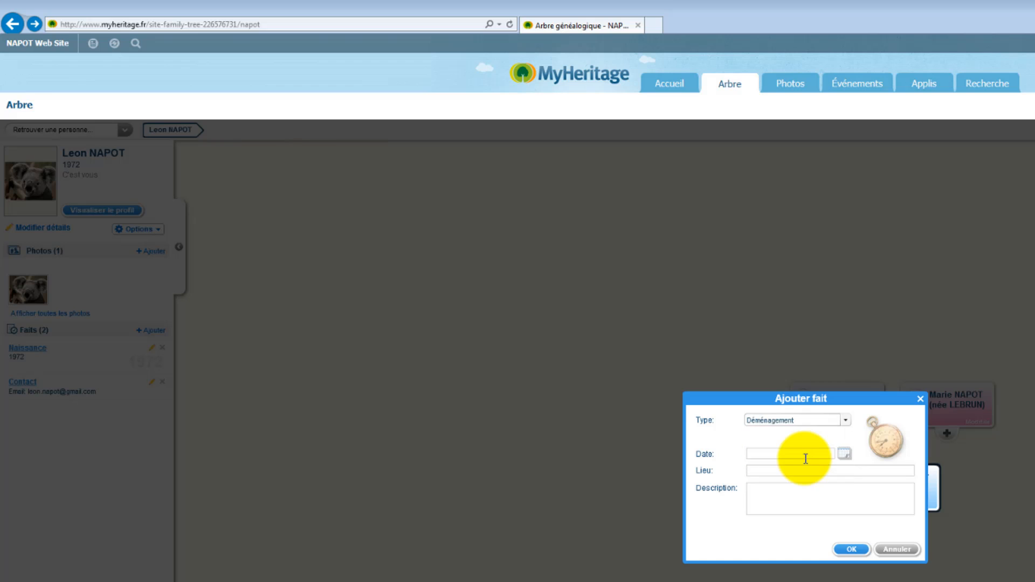
# Date the move 1 November 2013 in Paris and save the fact
pyautogui.click(844, 454)
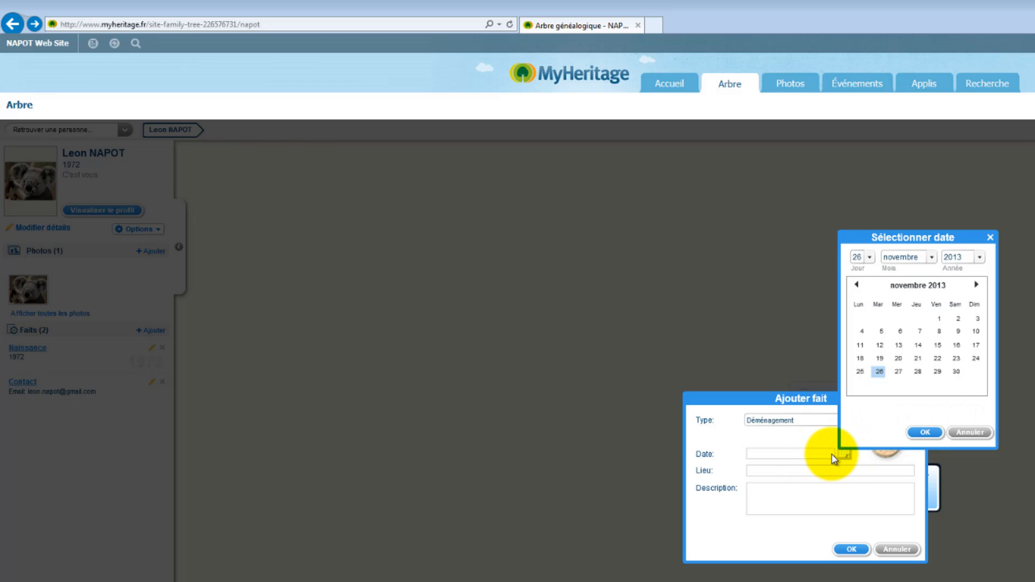
pyautogui.click(939, 319)
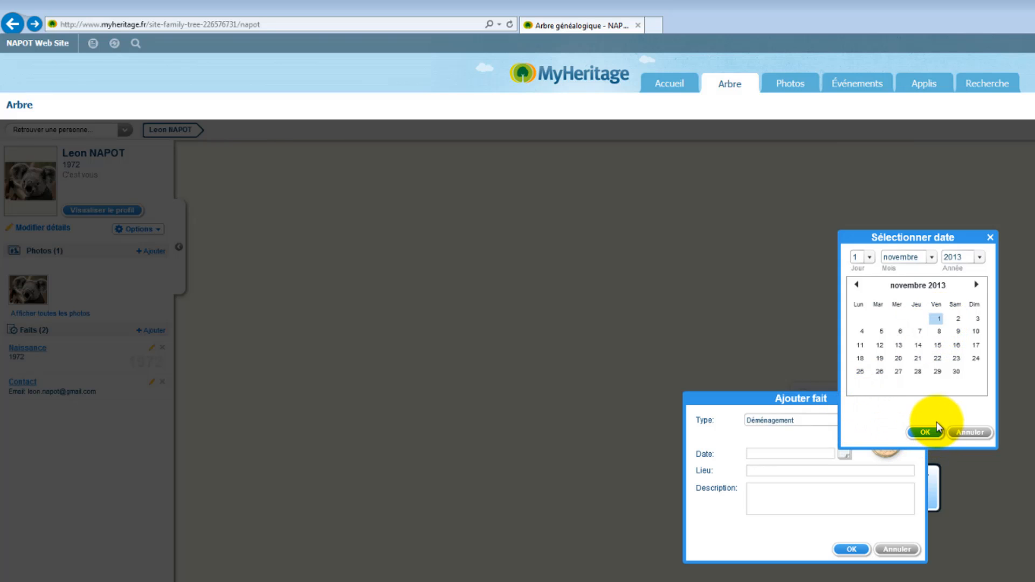
pyautogui.click(925, 433)
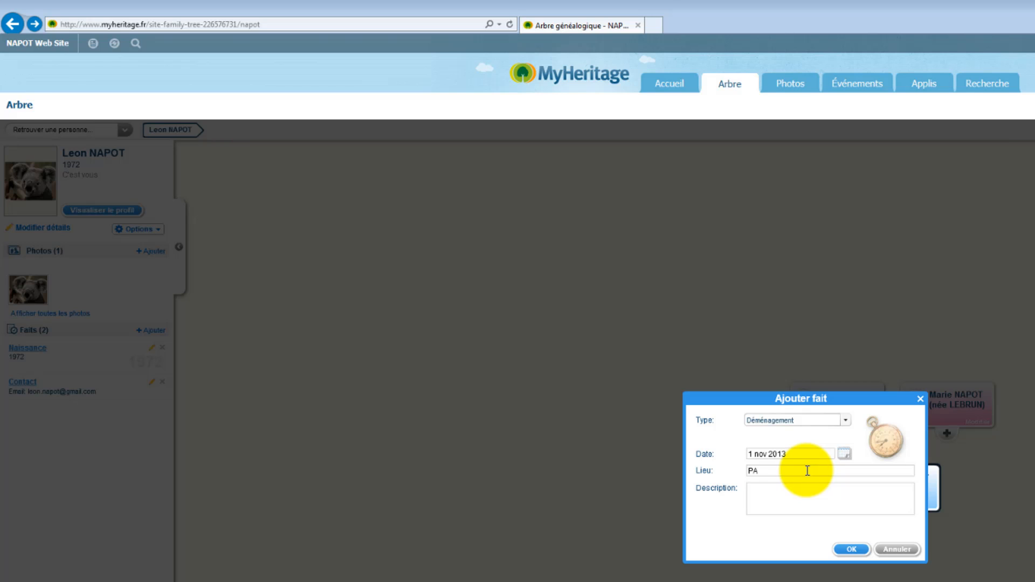
pyautogui.click(851, 549)
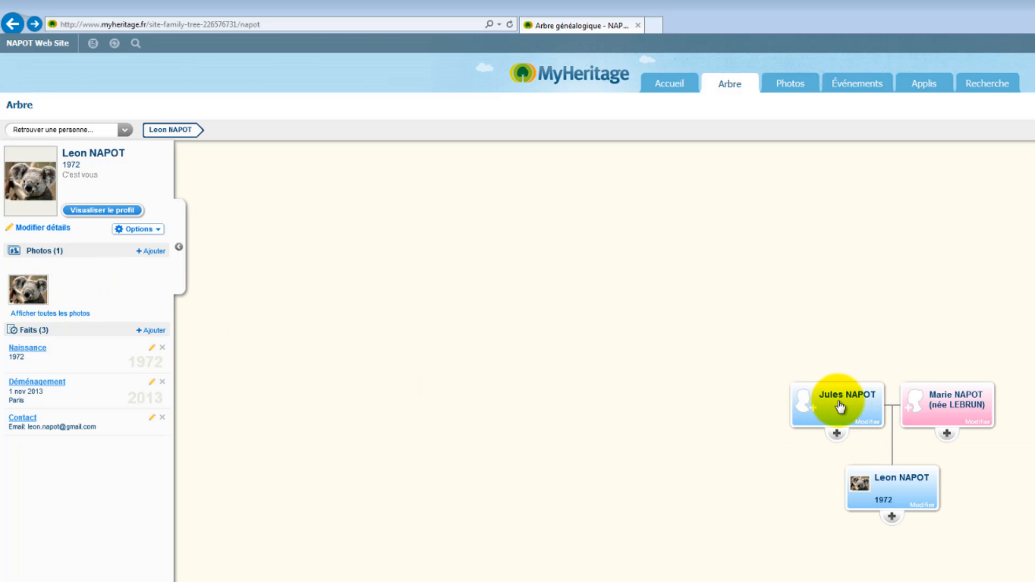
# Select the owner's father in the tree and start adding a father for him
pyautogui.click(840, 404)
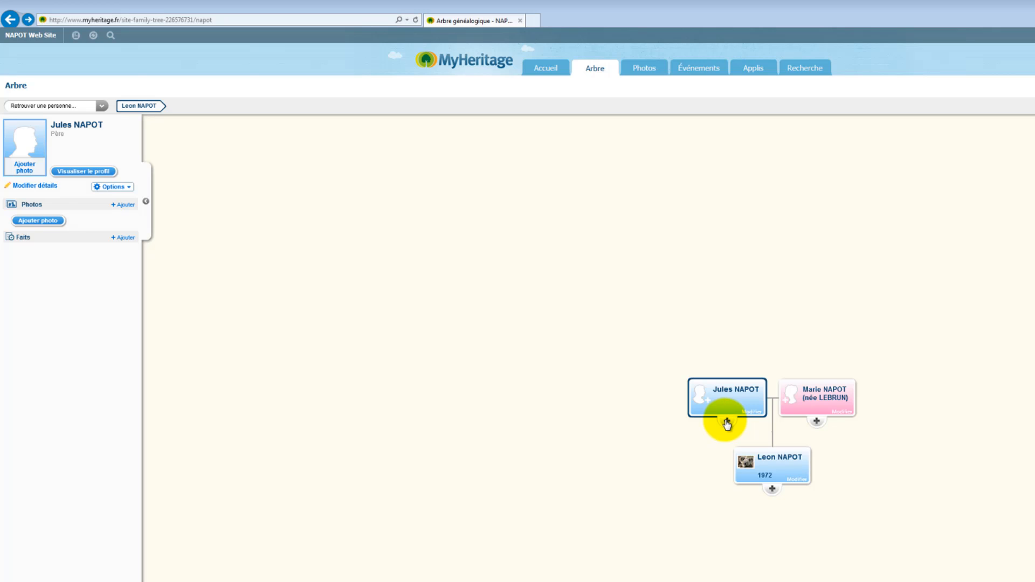
pyautogui.click(727, 421)
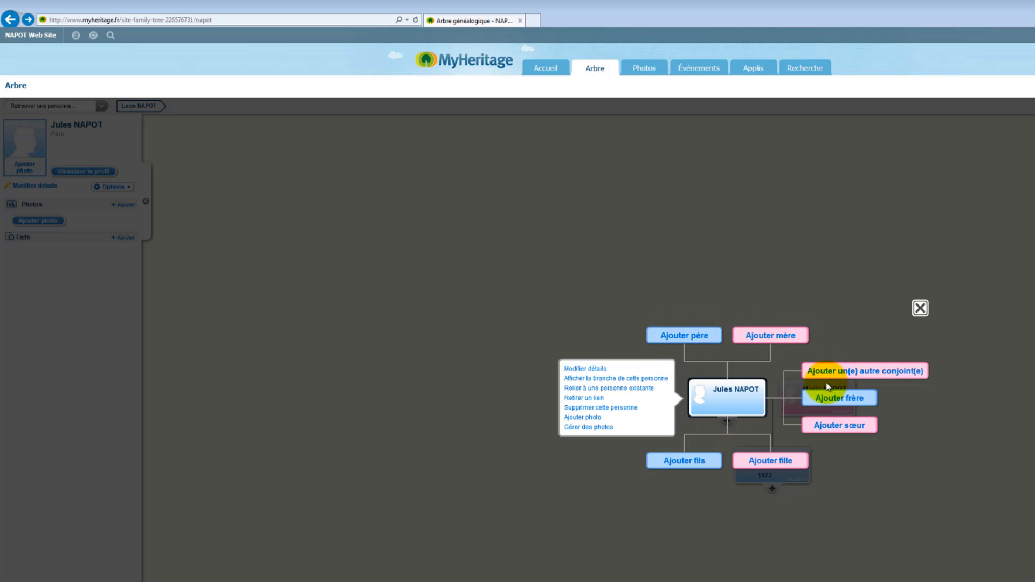
pyautogui.click(703, 339)
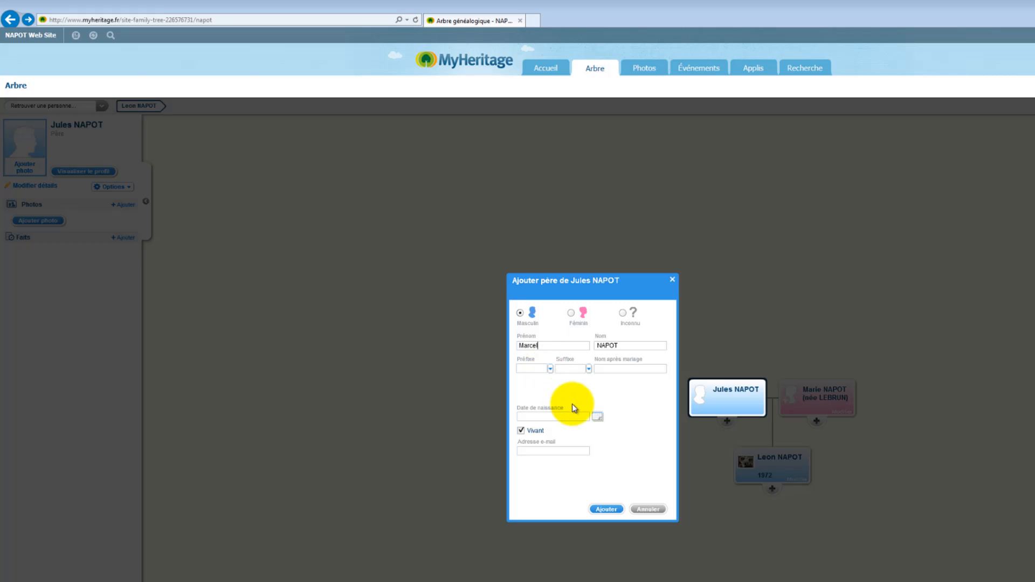
pyautogui.click(597, 419)
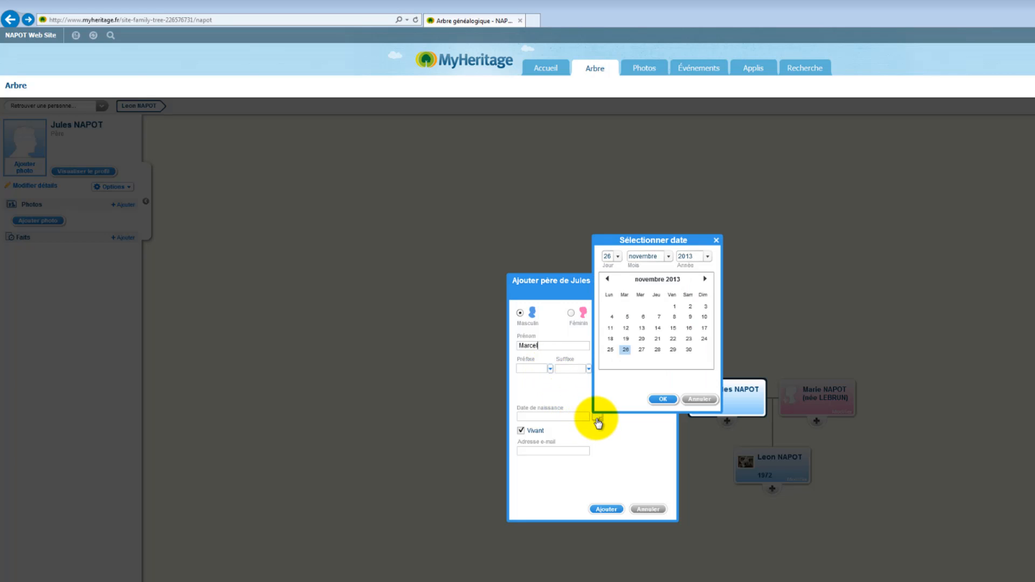
pyautogui.click(703, 265)
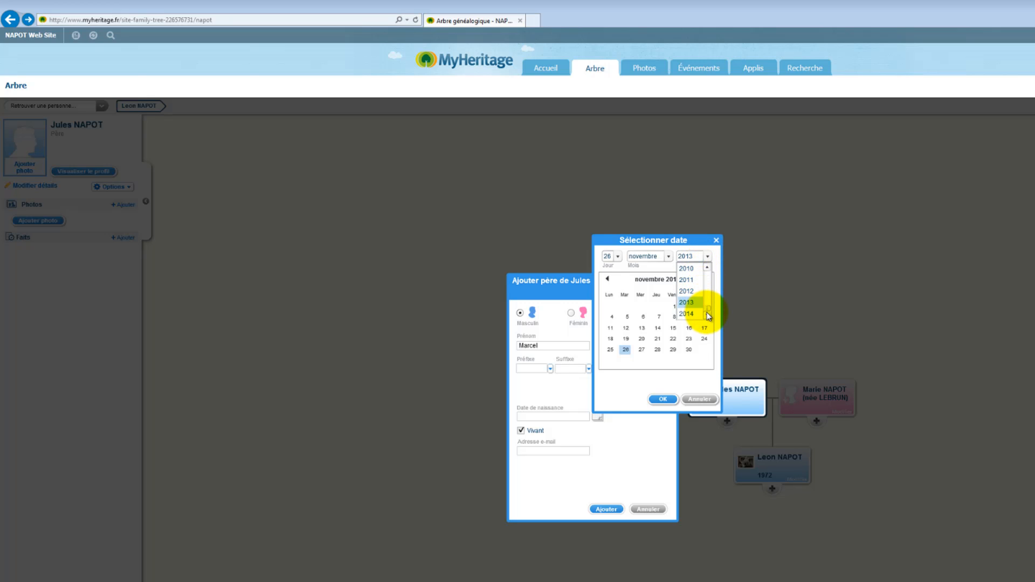
pyautogui.moveTo(709, 316)
pyautogui.mouseDown()
pyautogui.moveTo(709, 291)
pyautogui.moveTo(711, 300)
pyautogui.mouseUp()
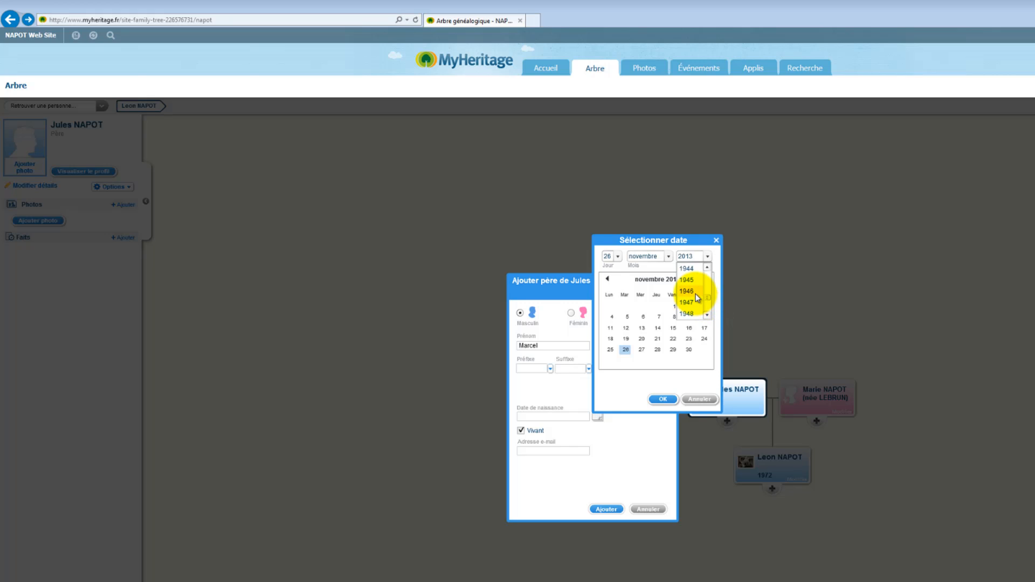
pyautogui.click(689, 292)
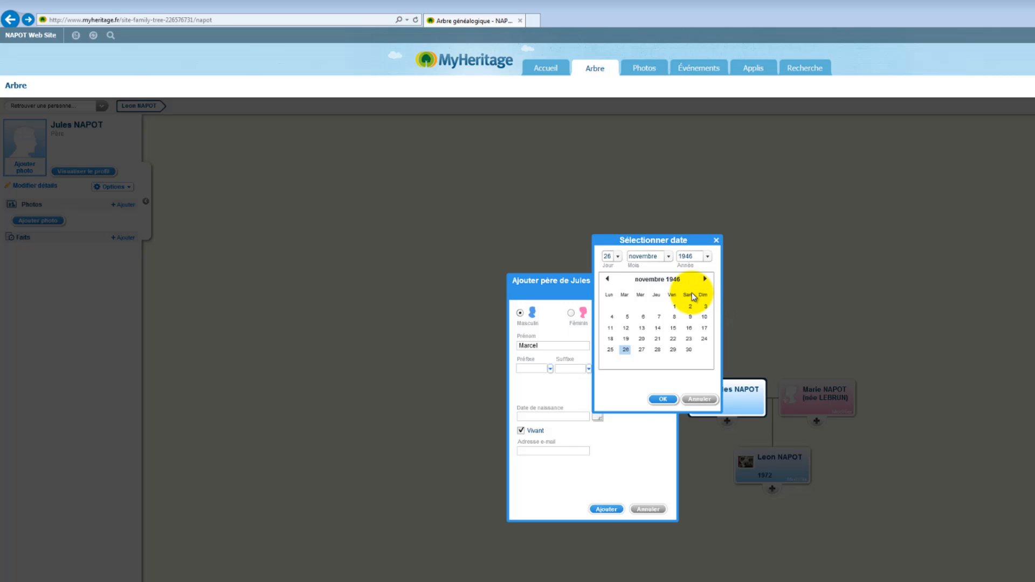
pyautogui.click(663, 400)
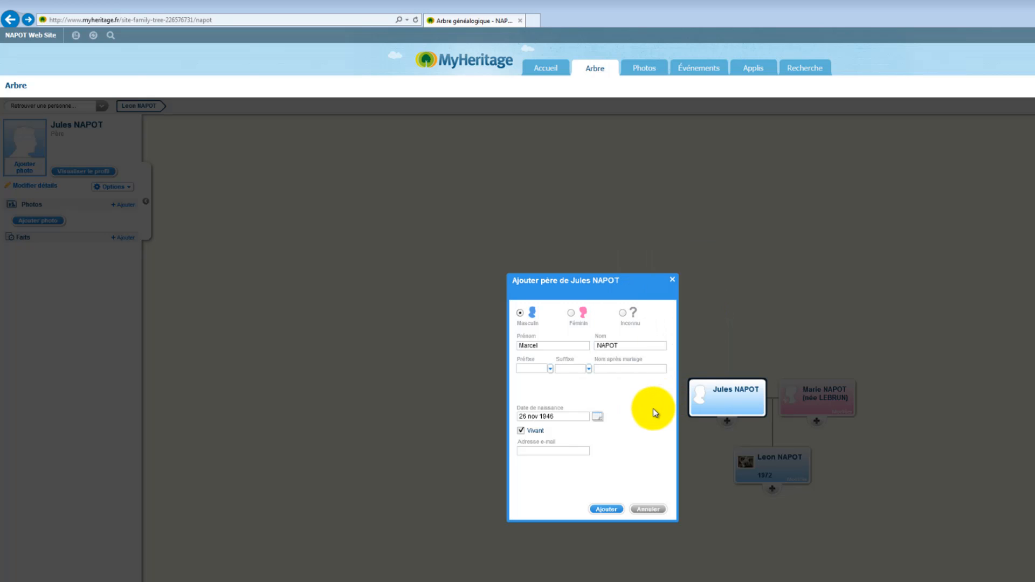
pyautogui.click(606, 509)
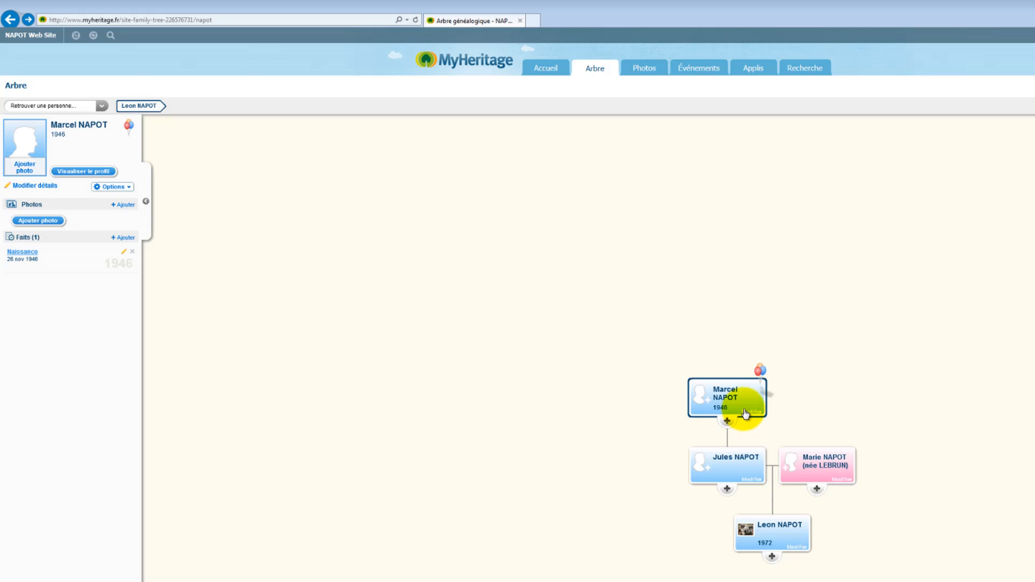
pyautogui.click(746, 414)
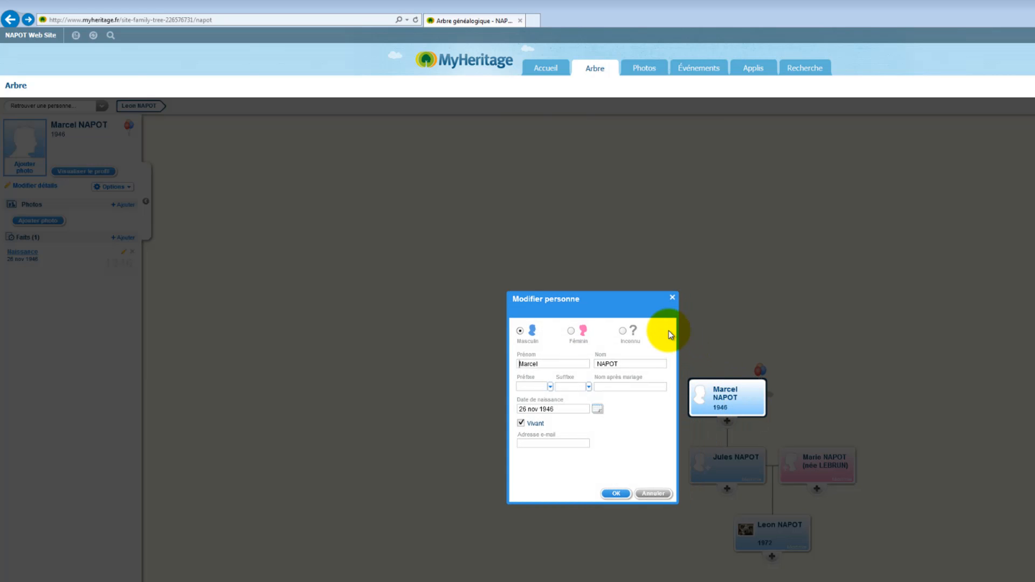
pyautogui.click(651, 494)
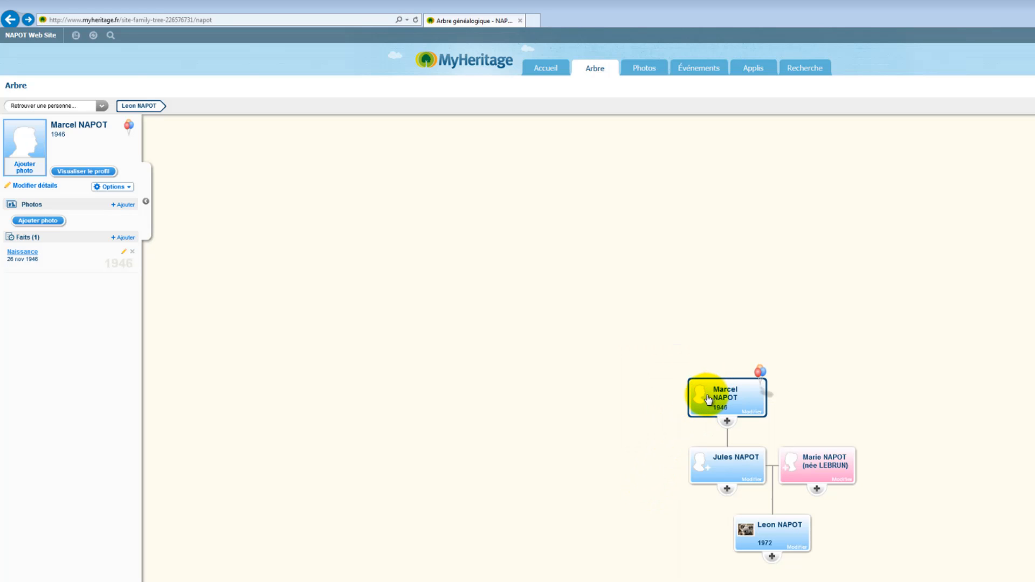
pyautogui.click(703, 396)
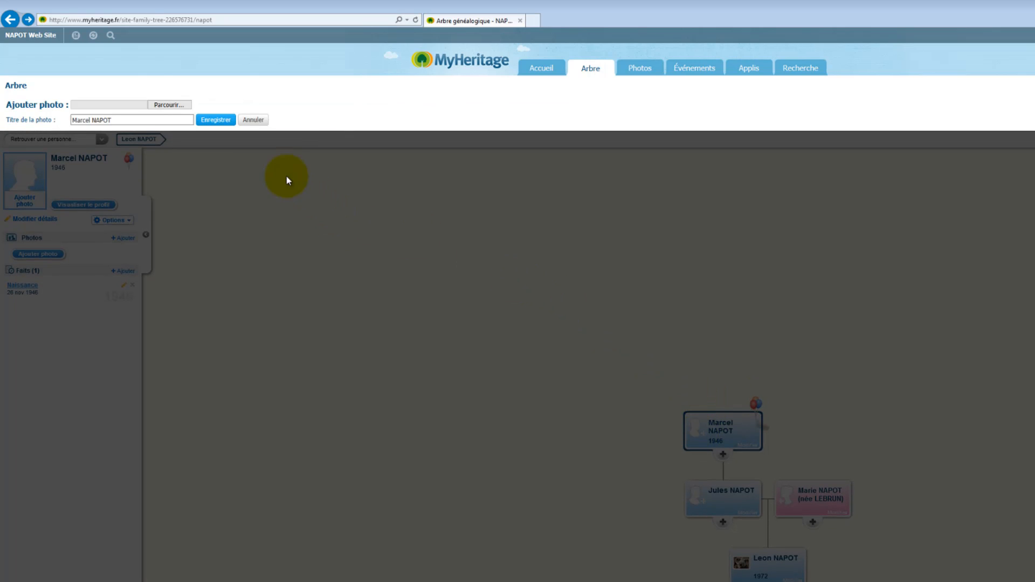
pyautogui.click(166, 105)
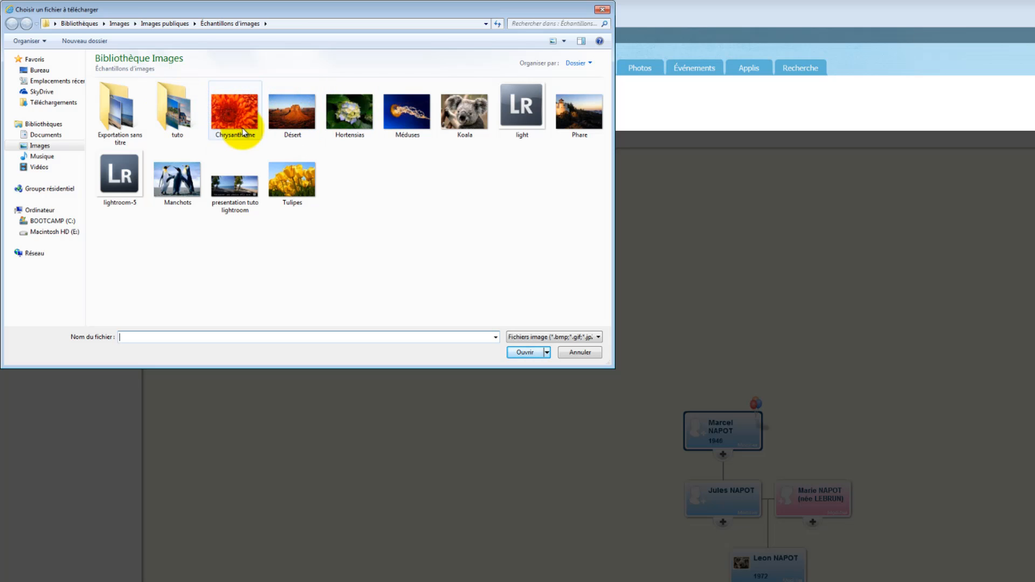
pyautogui.doubleClick(185, 183)
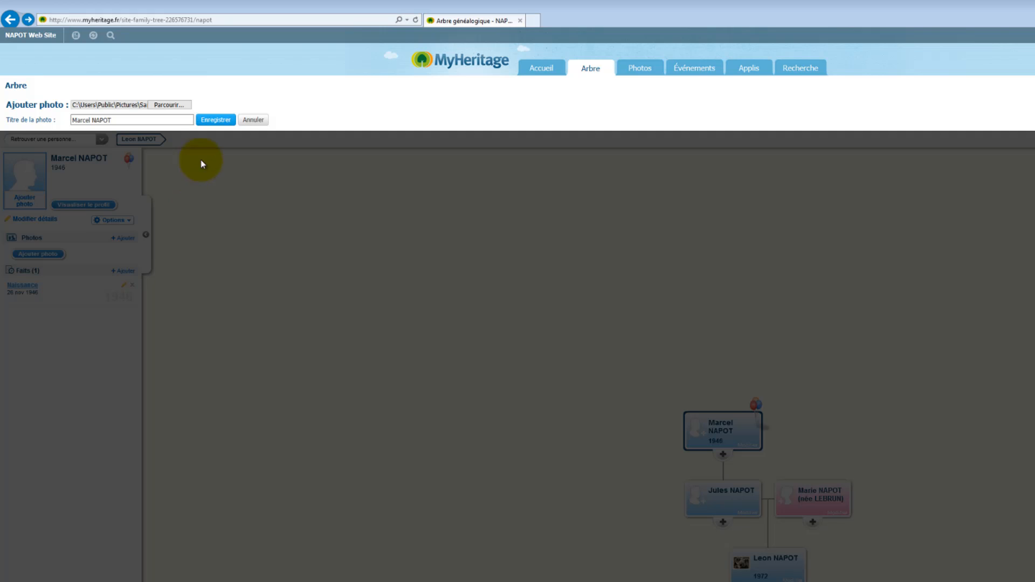
pyautogui.click(215, 122)
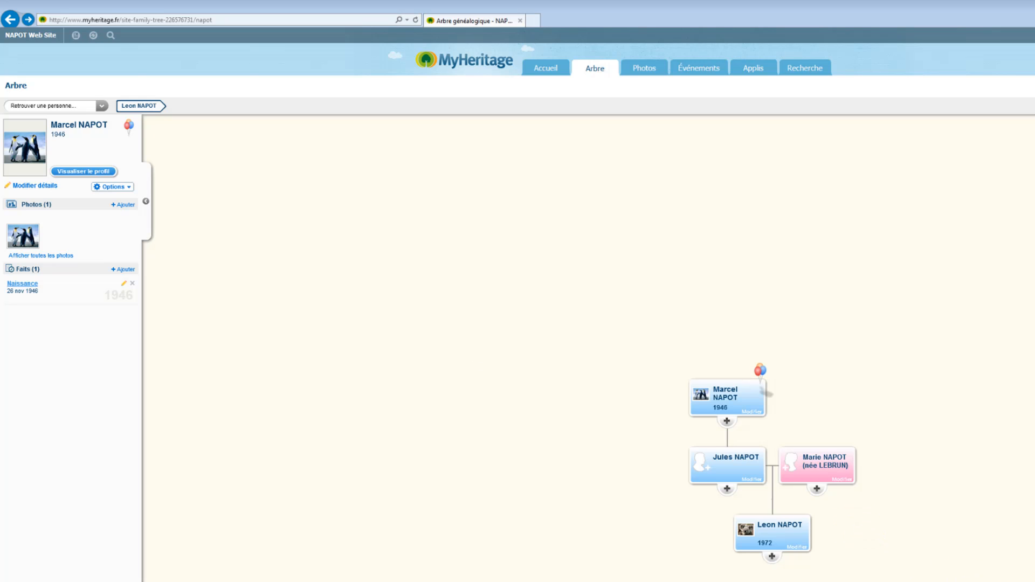
# Dismiss the Immersive Family Tree welcome and return to the modern view showing Marcel, Jules, Marie and Leon
pyautogui.click(1002, 543)
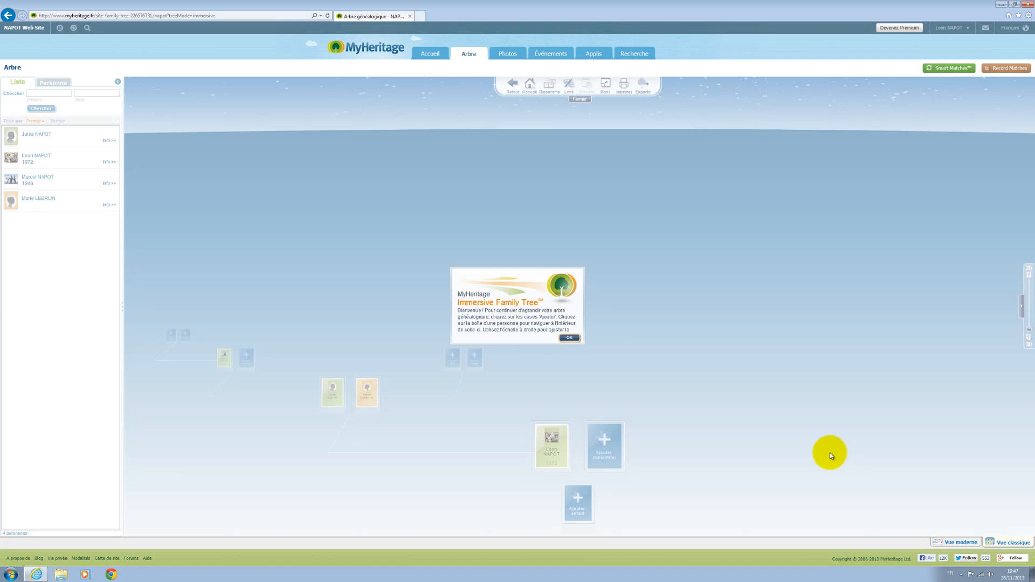
pyautogui.click(569, 338)
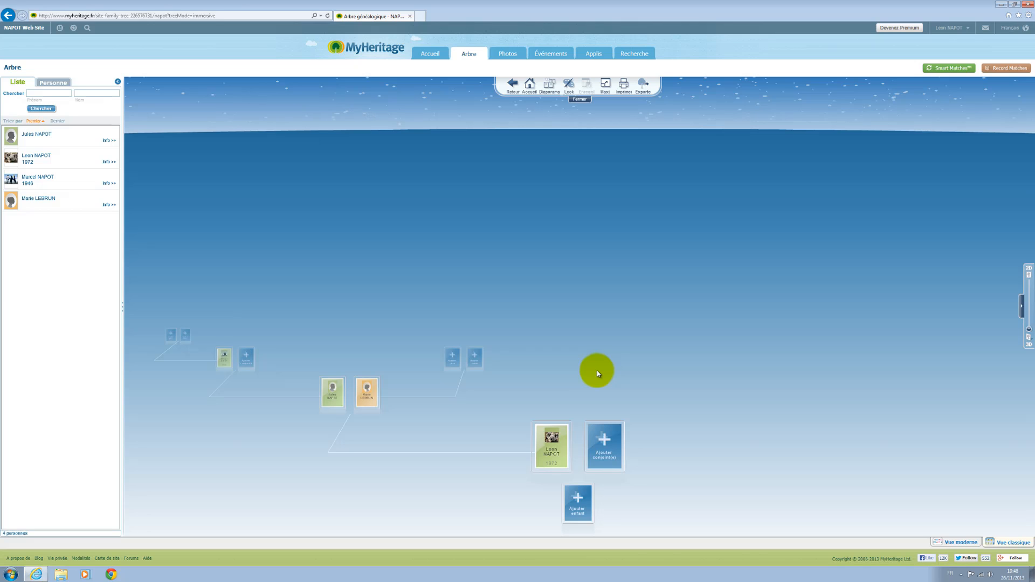
pyautogui.click(959, 543)
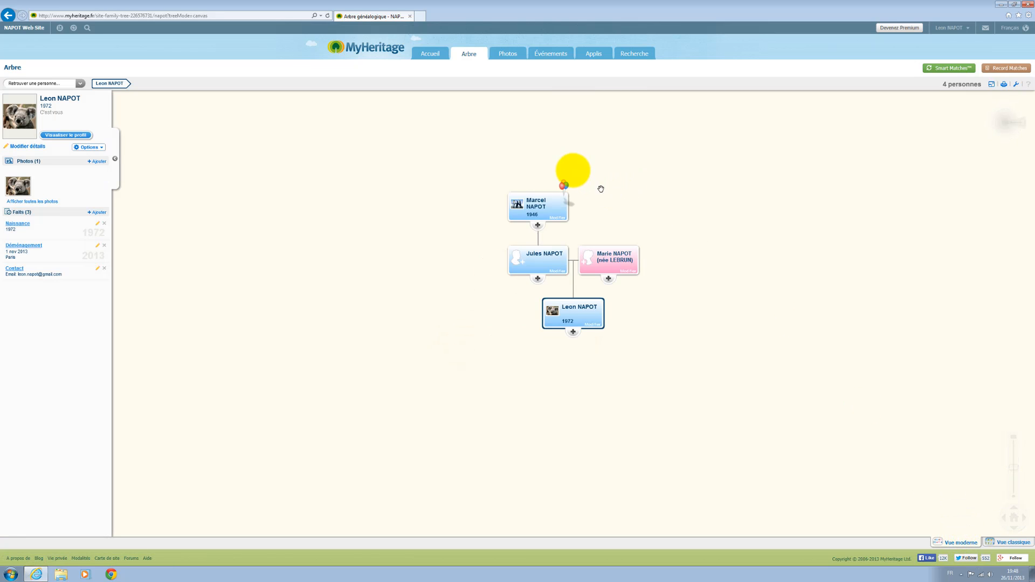
pyautogui.moveTo(469, 54)
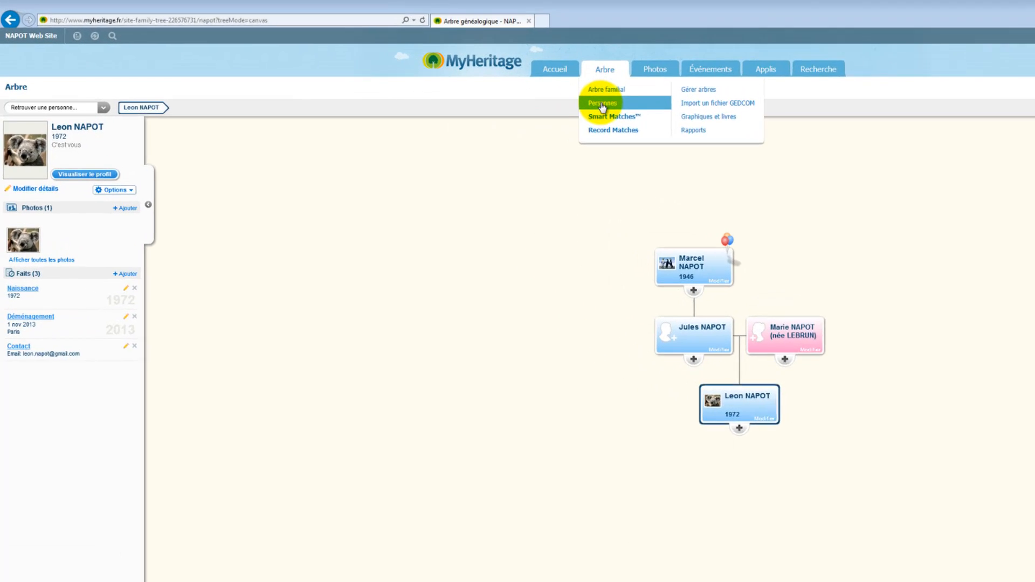
pyautogui.click(602, 107)
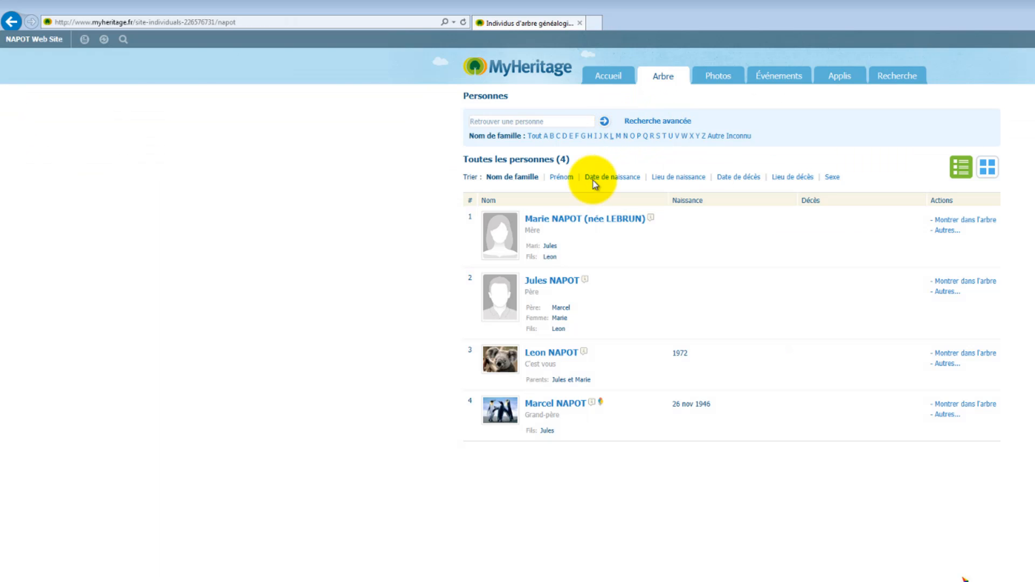
pyautogui.moveTo(555, 222)
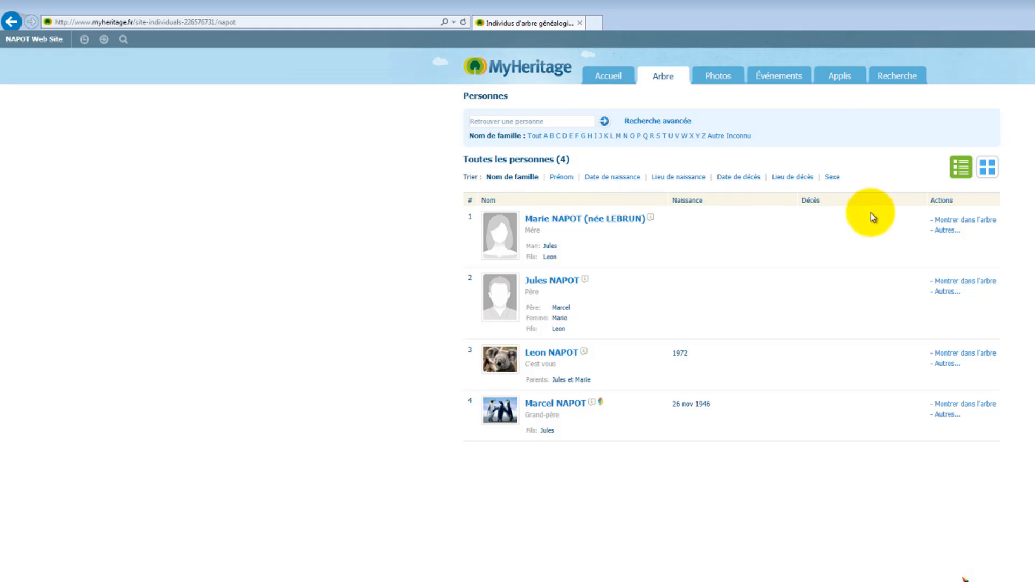
pyautogui.click(961, 221)
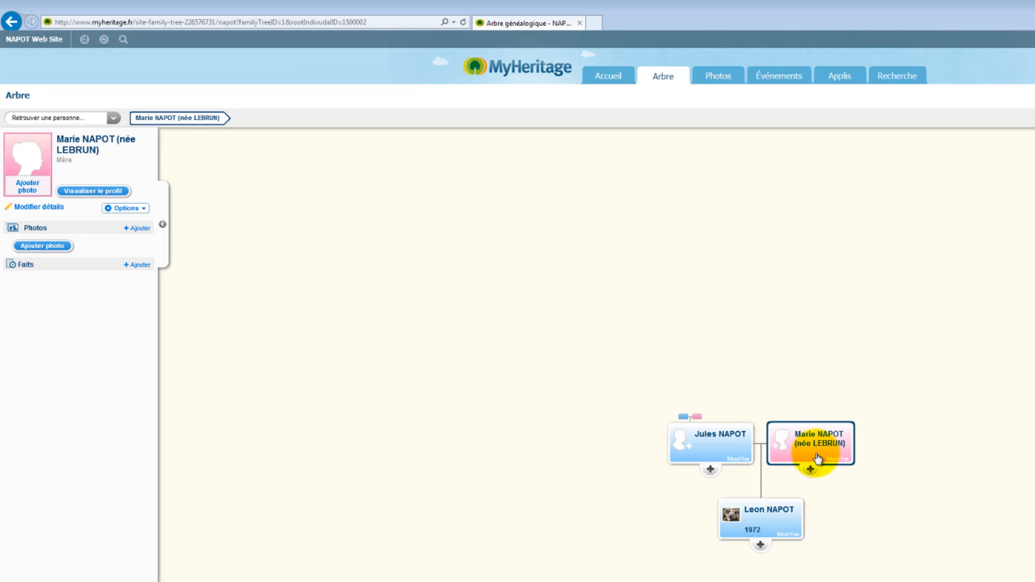
pyautogui.click(696, 417)
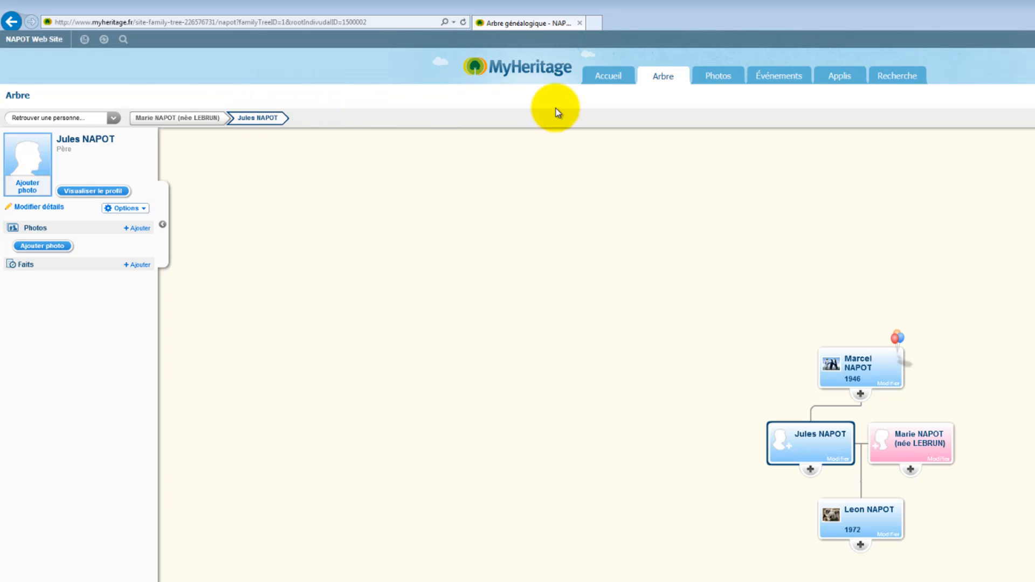
# Sort the Personnes list by birth date so Marcel (1946) comes first
pyautogui.moveTo(650, 81)
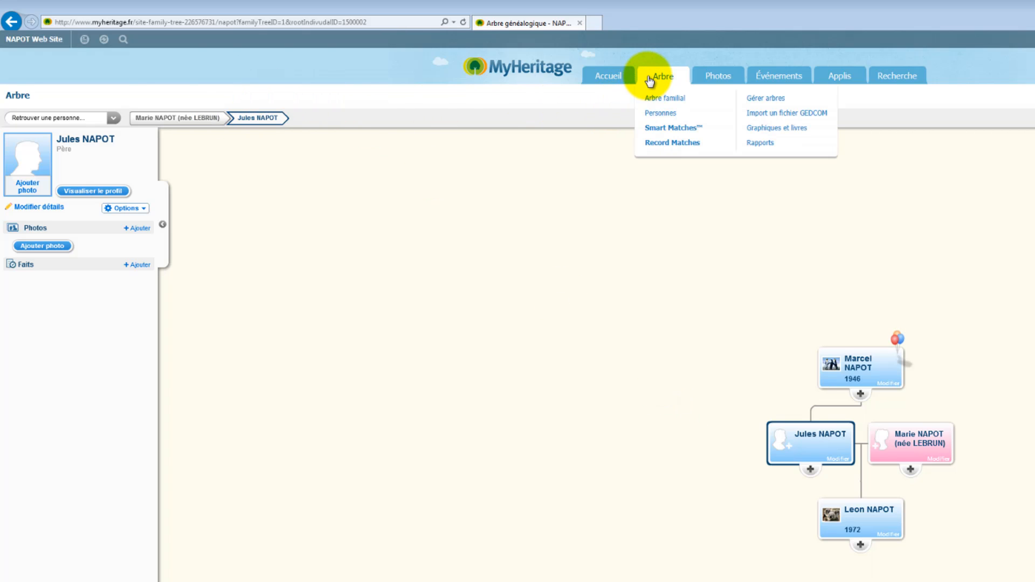
pyautogui.click(659, 115)
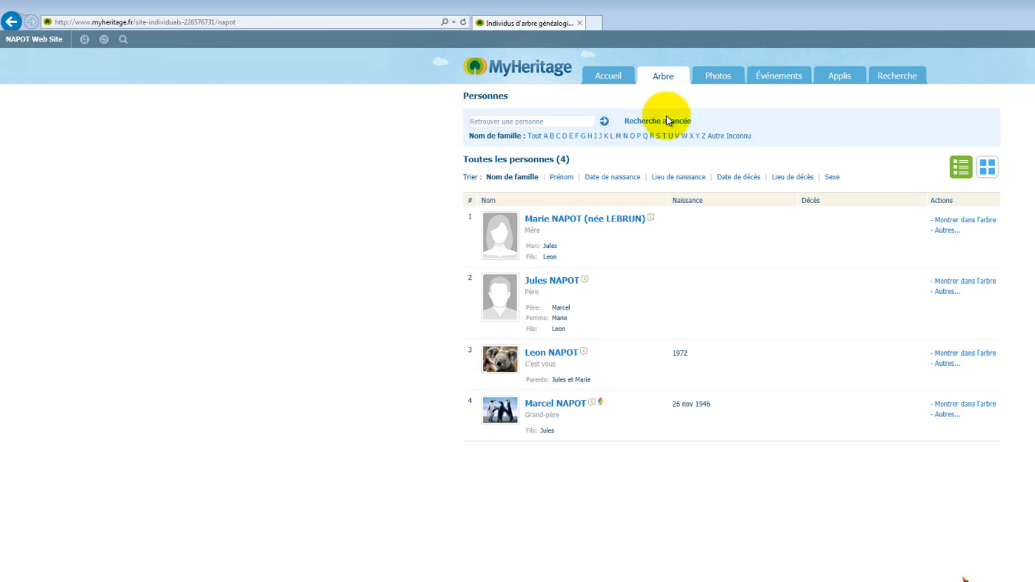
pyautogui.click(947, 232)
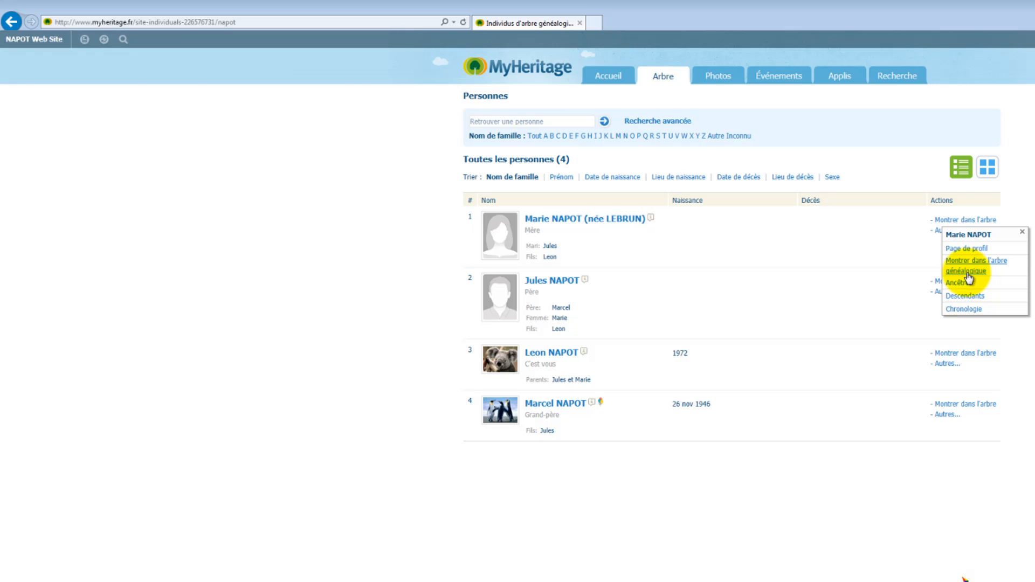
pyautogui.click(561, 179)
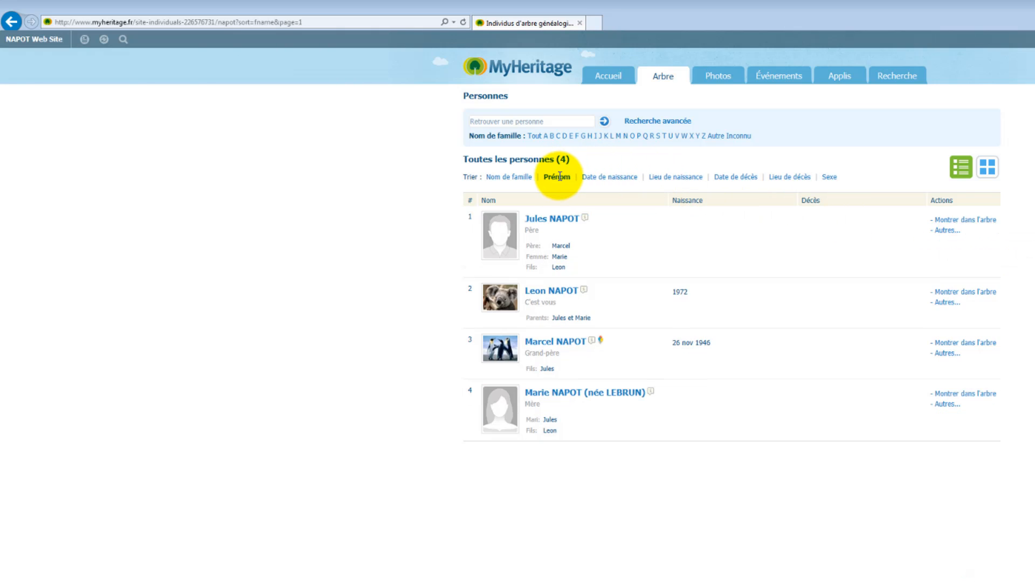
pyautogui.click(613, 179)
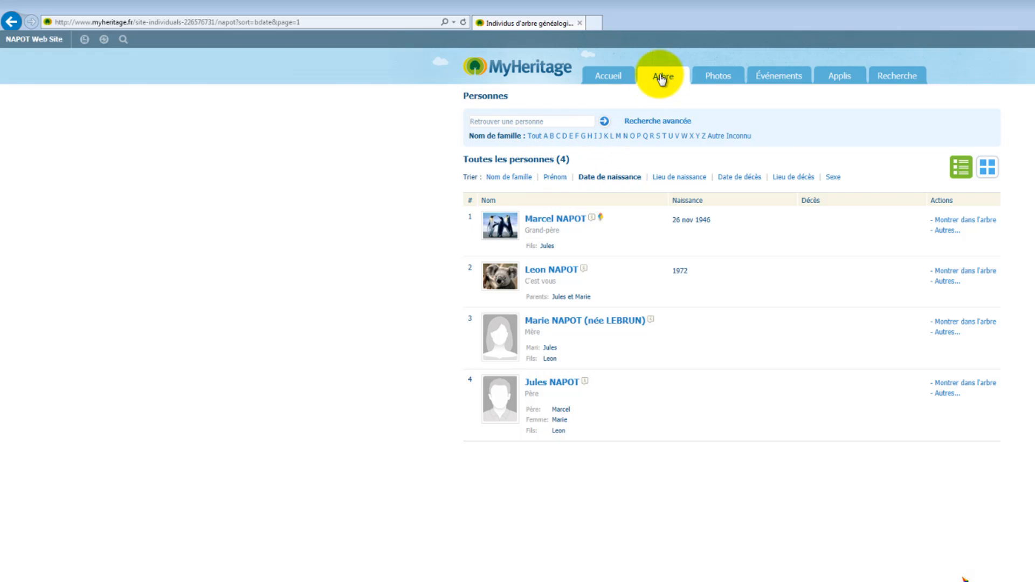
pyautogui.moveTo(662, 80)
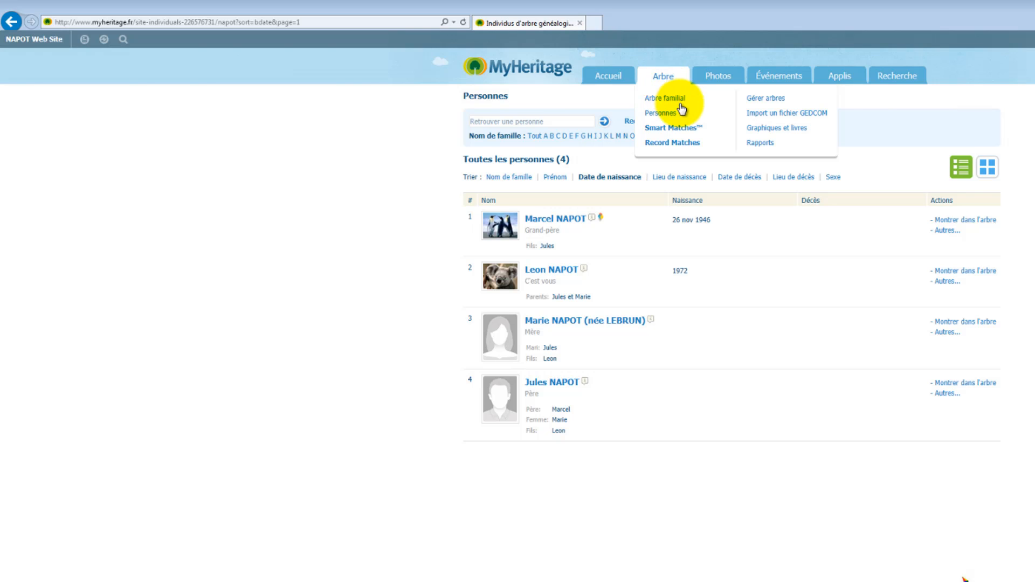
# Search Smart Matches by individual for a person's full name; no matches are found yet
pyautogui.click(662, 129)
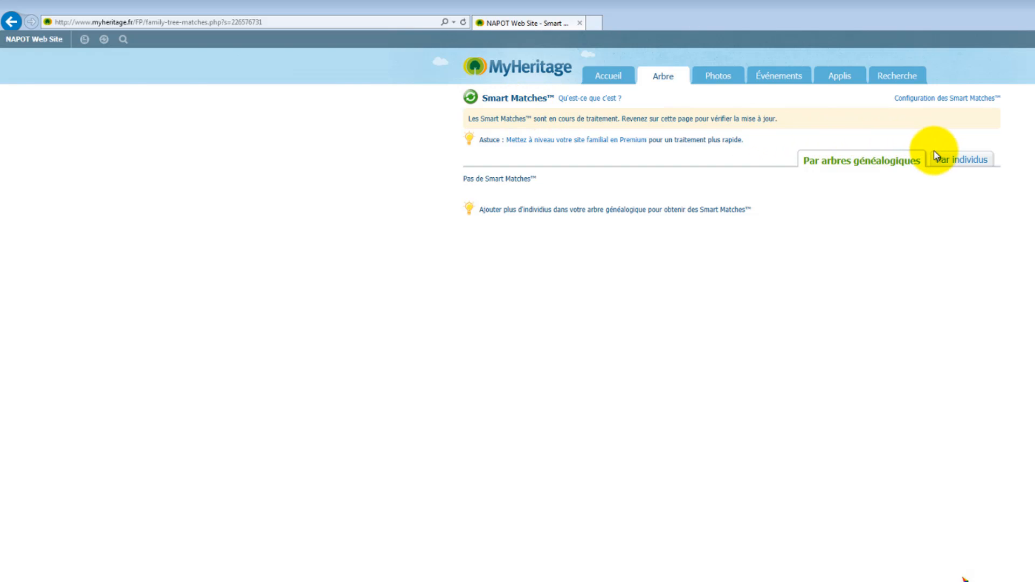
pyautogui.click(943, 160)
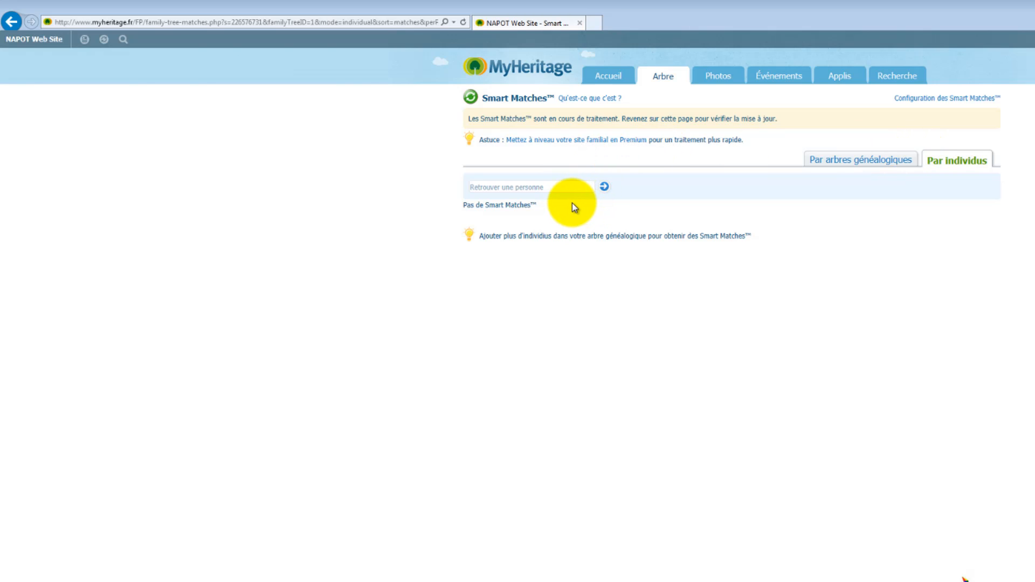
pyautogui.click(555, 187)
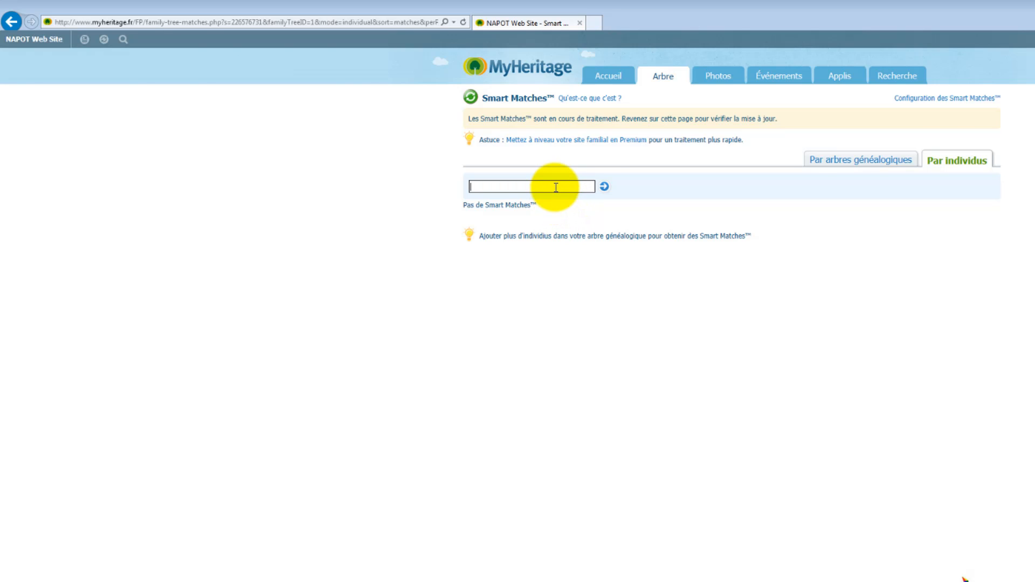
pyautogui.click(605, 188)
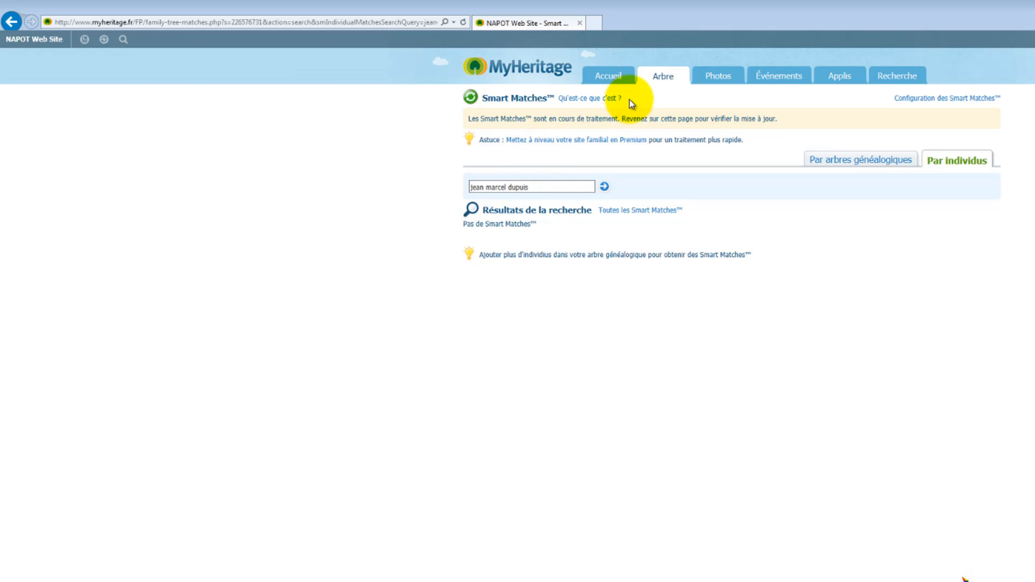
pyautogui.moveTo(662, 78)
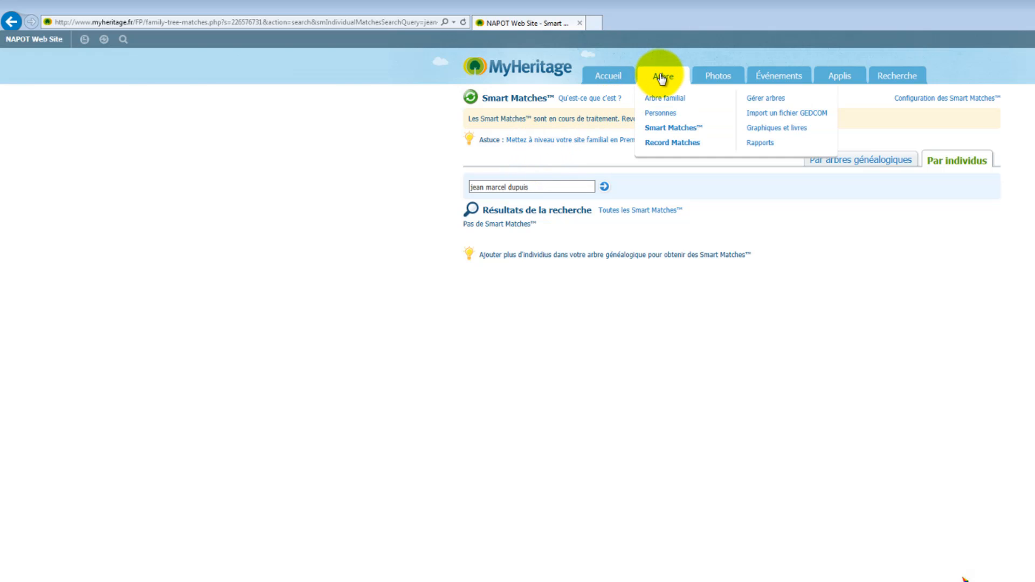
# Open Arbre > Record Matches, which reports no Record Matches for the family site
pyautogui.click(666, 143)
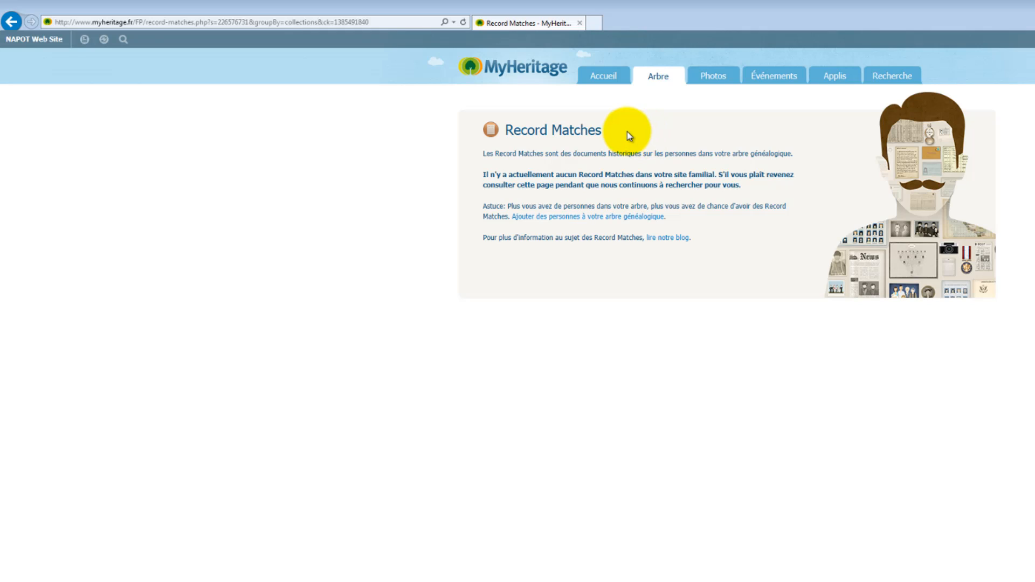
pyautogui.click(663, 244)
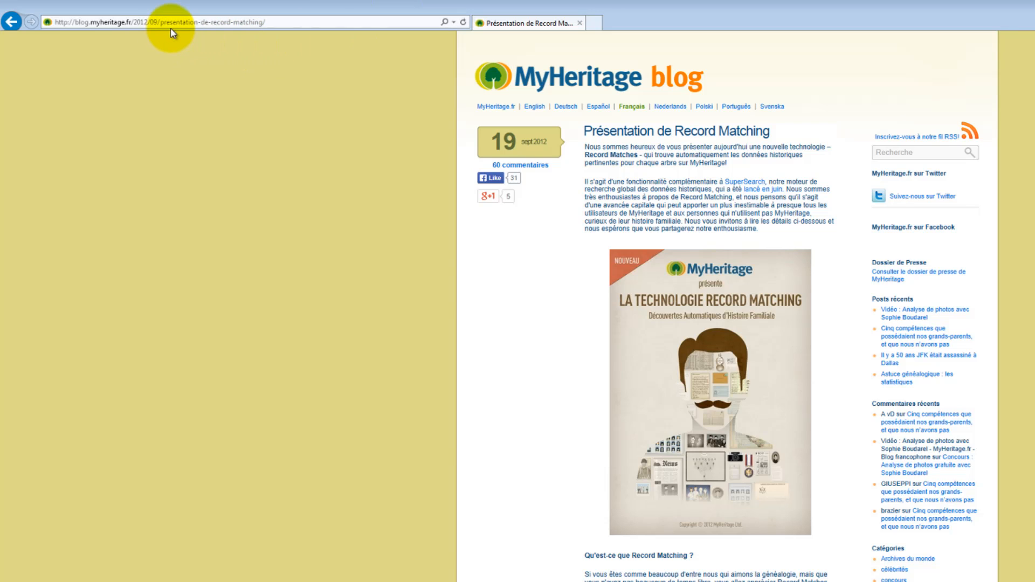
pyautogui.click(12, 23)
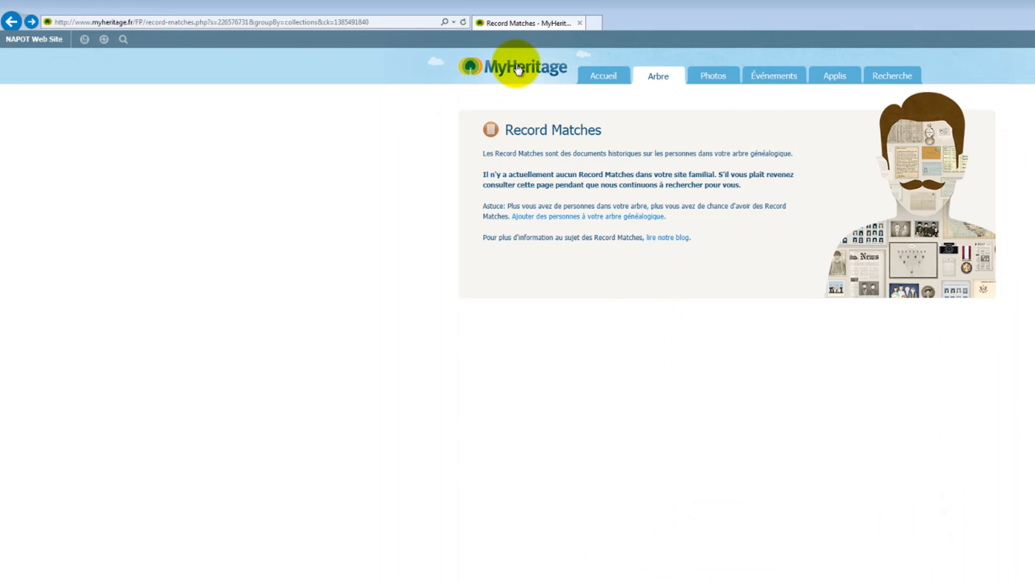
pyautogui.moveTo(651, 78)
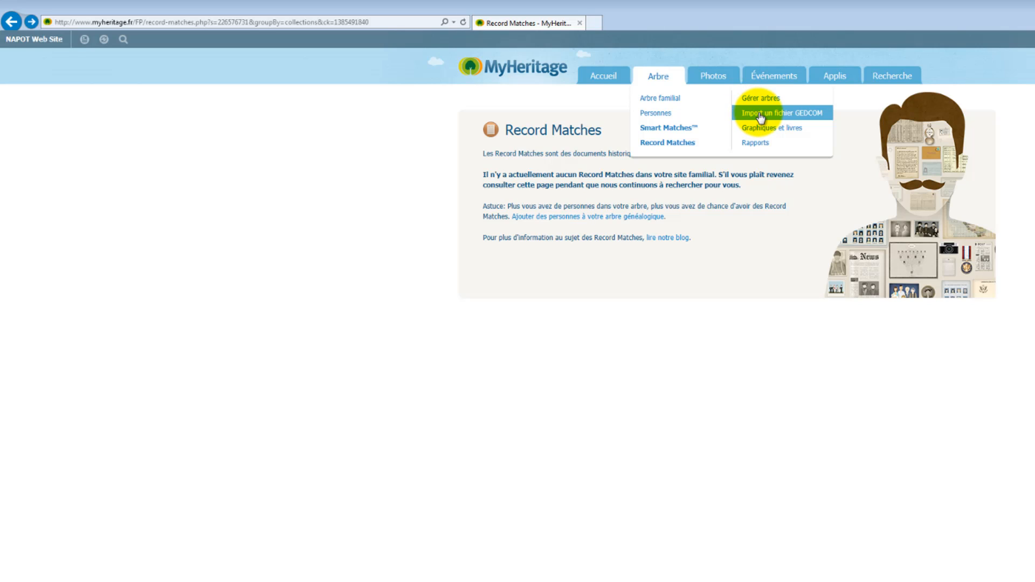
# Glance at the GEDCOM import page, go back, and open Graphiques et livres for a new chart
pyautogui.click(760, 114)
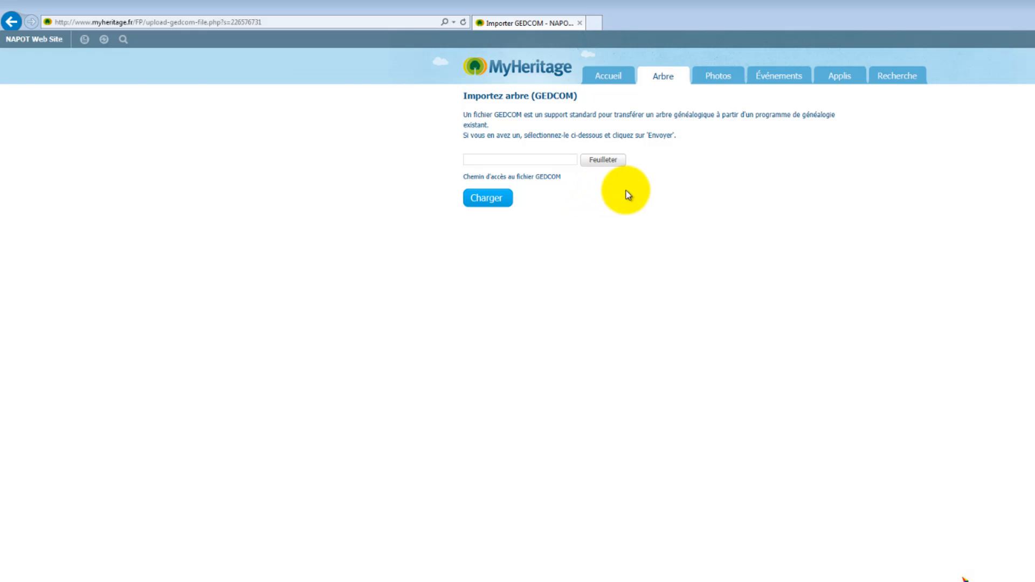
pyautogui.click(9, 27)
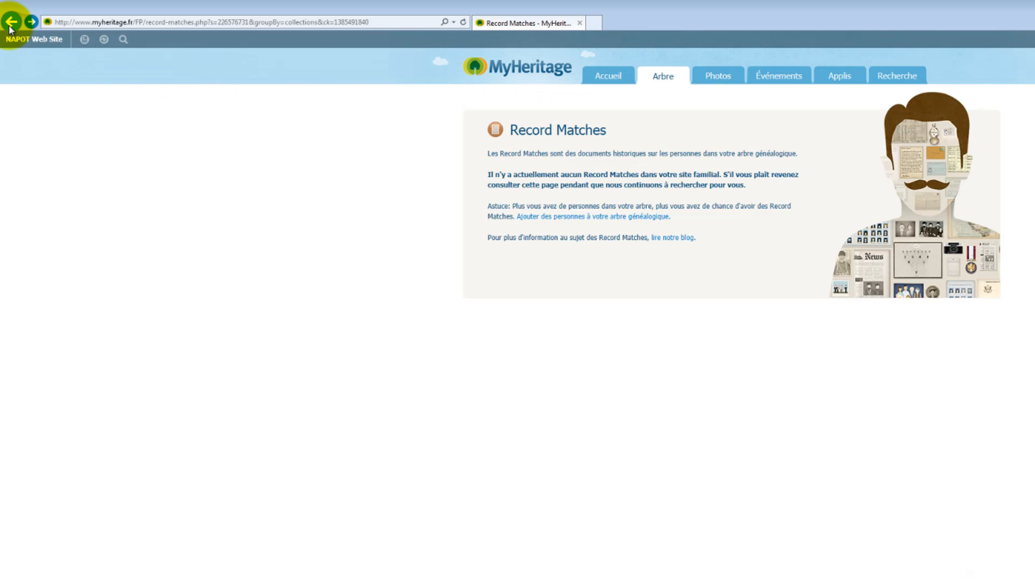
pyautogui.click(11, 24)
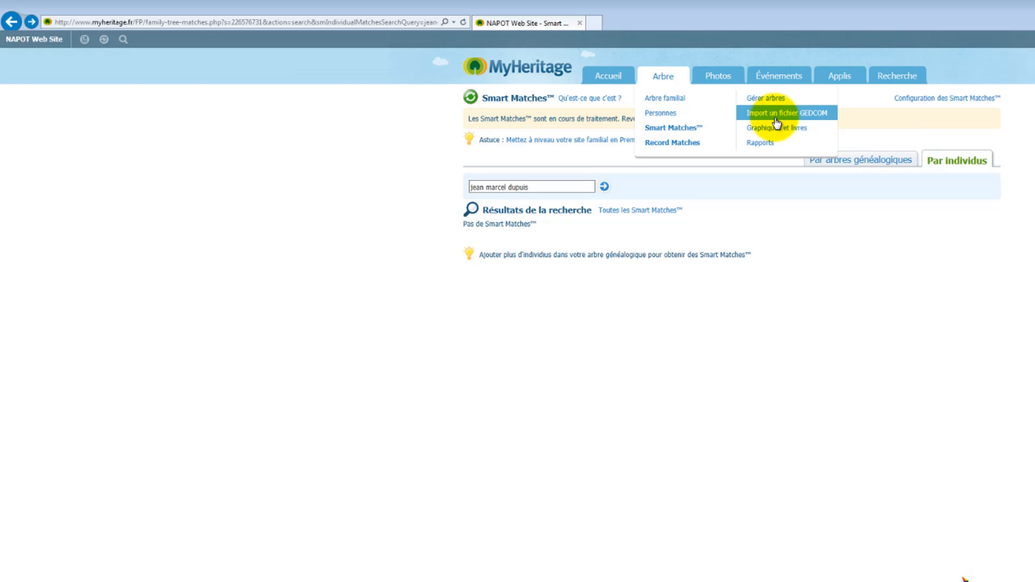
pyautogui.click(775, 130)
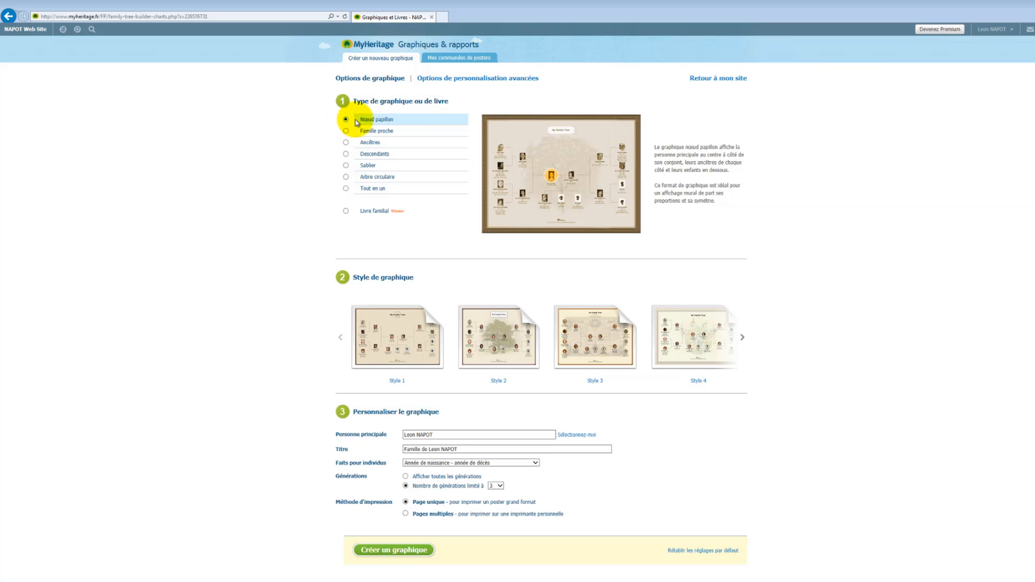
# Try the close family, ancestors and descendants chart types, settling on Nœud papillon
pyautogui.click(347, 132)
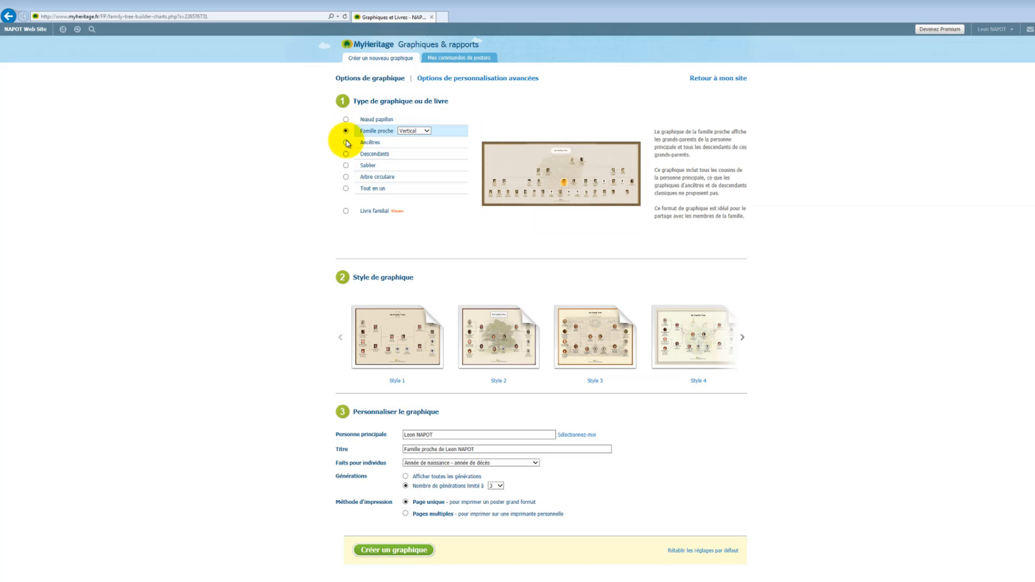
pyautogui.click(346, 143)
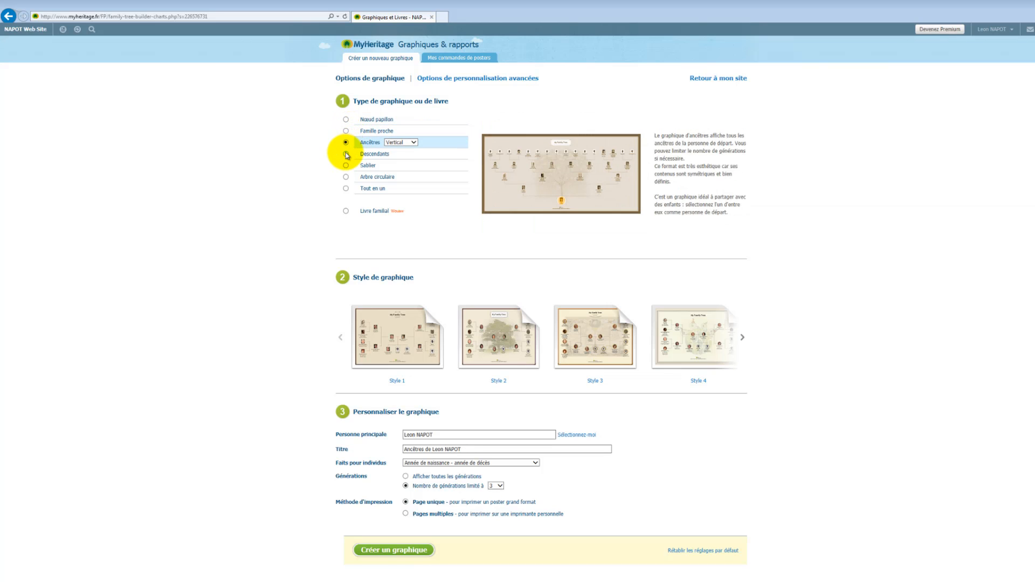
pyautogui.click(346, 155)
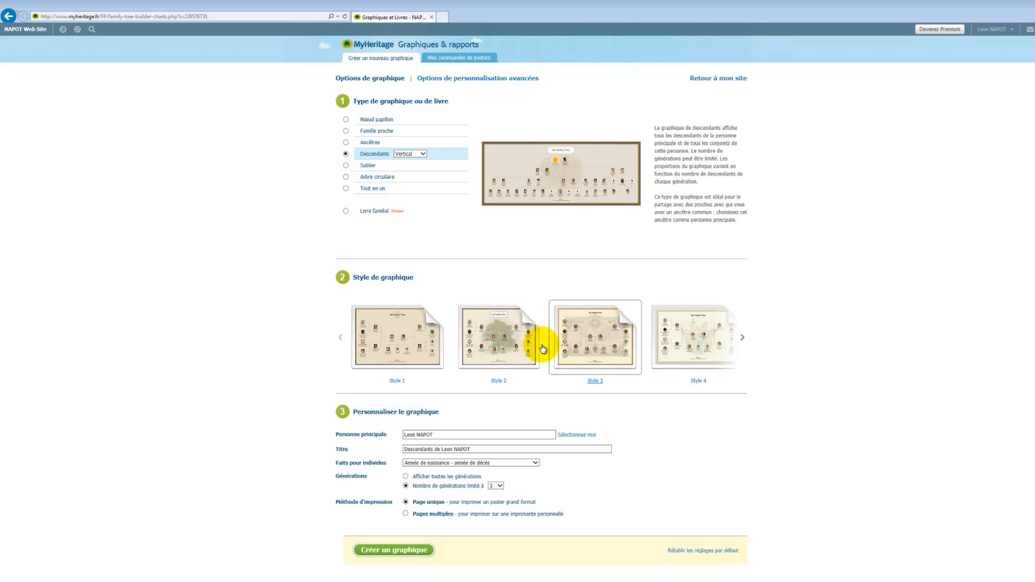
pyautogui.click(345, 119)
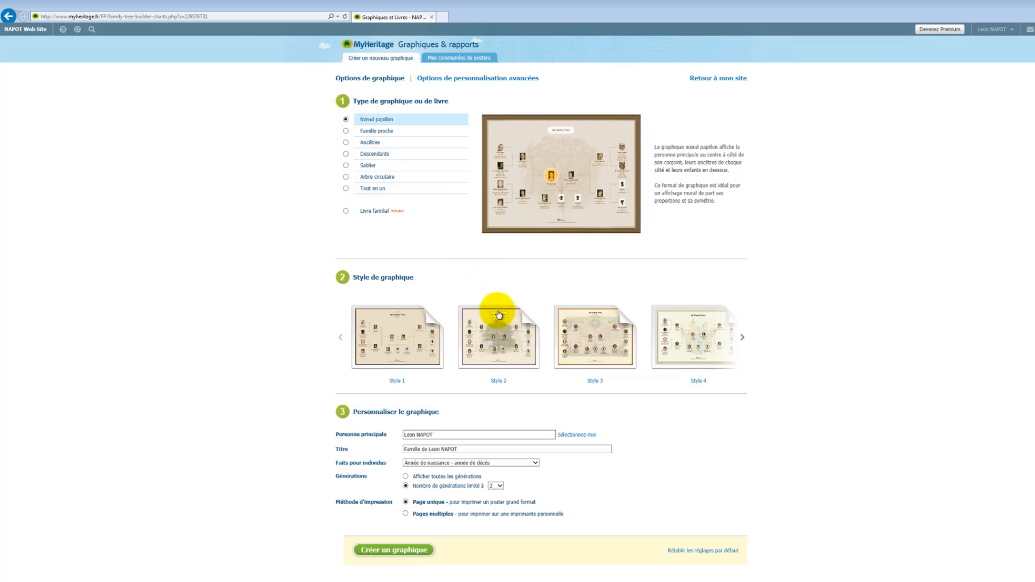
pyautogui.click(693, 347)
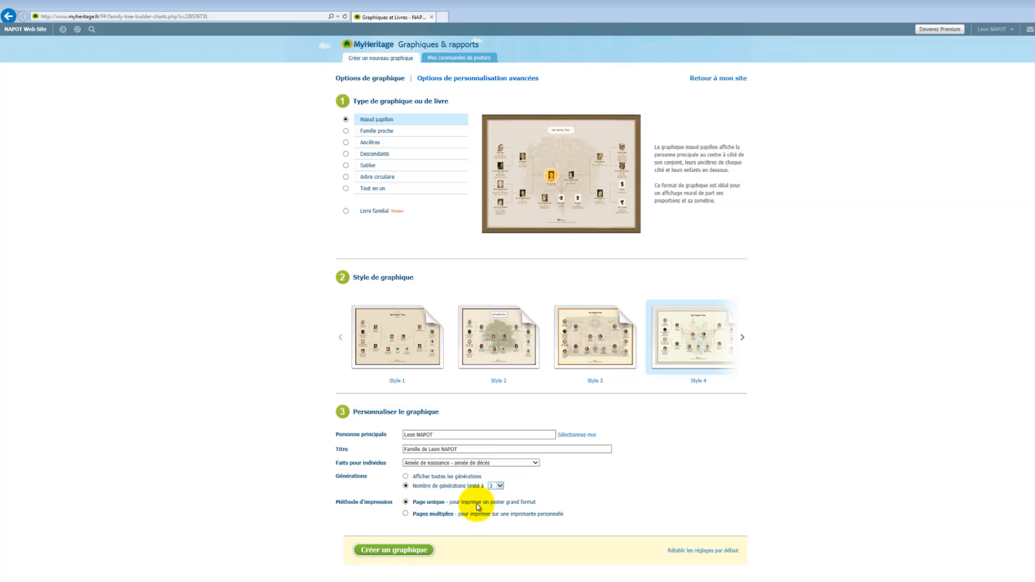
pyautogui.click(407, 553)
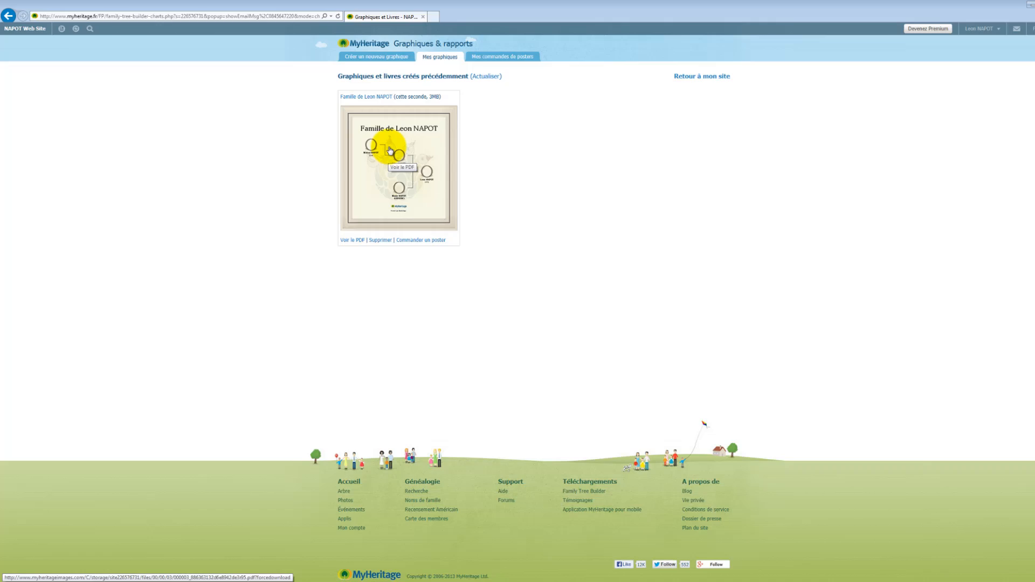
pyautogui.click(389, 149)
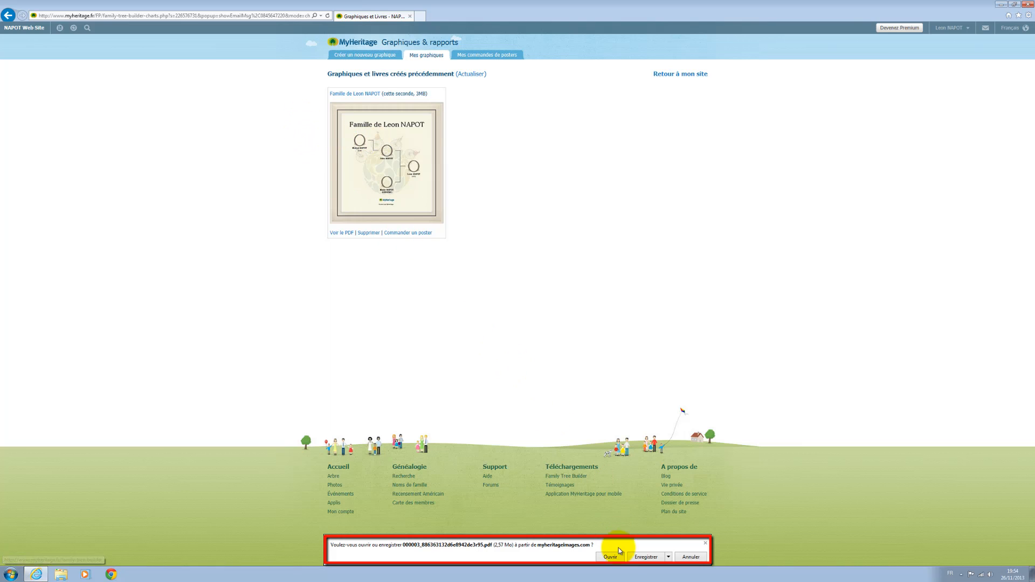
pyautogui.click(668, 559)
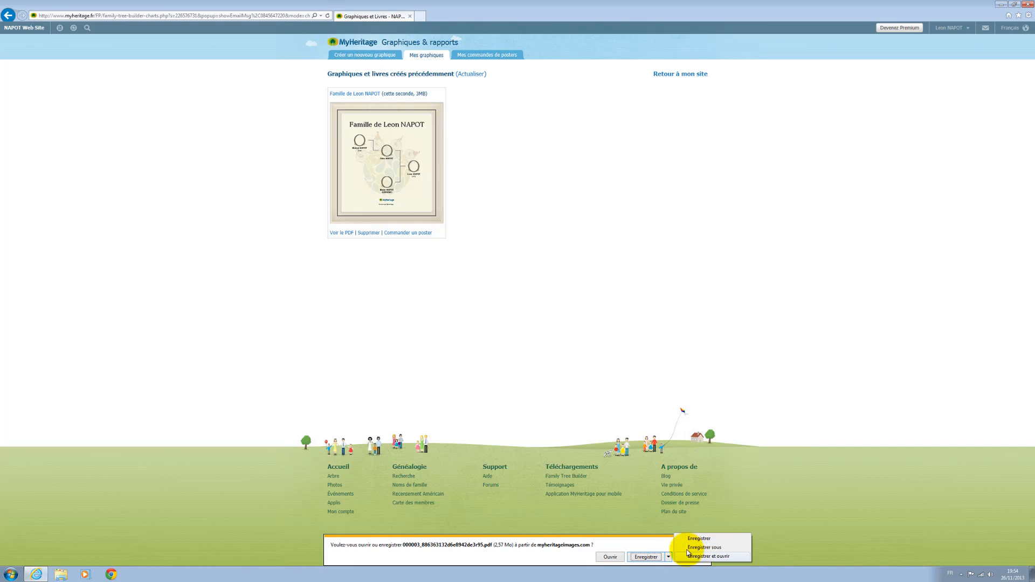
pyautogui.click(610, 558)
pyautogui.click(610, 558)
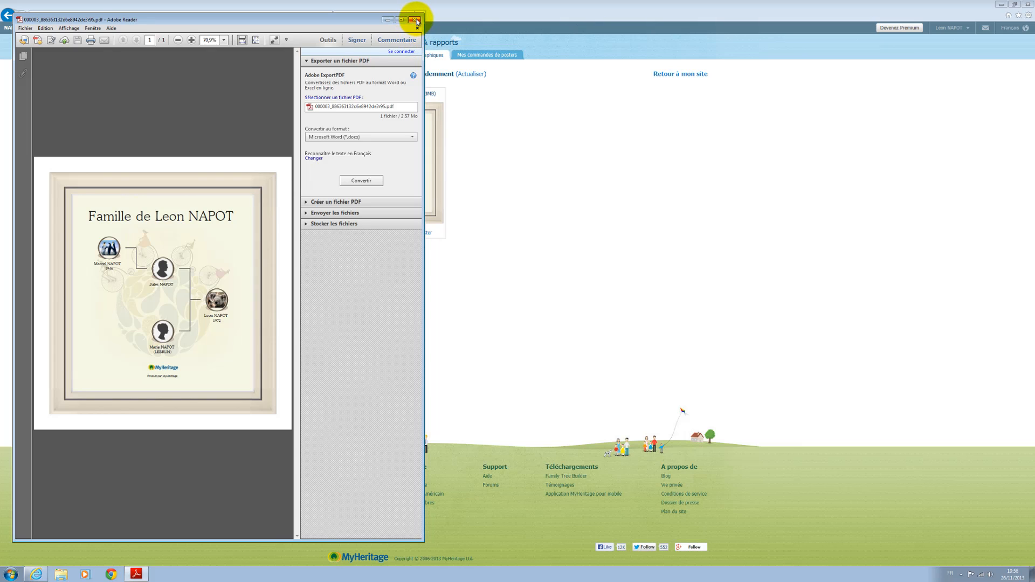
pyautogui.click(416, 20)
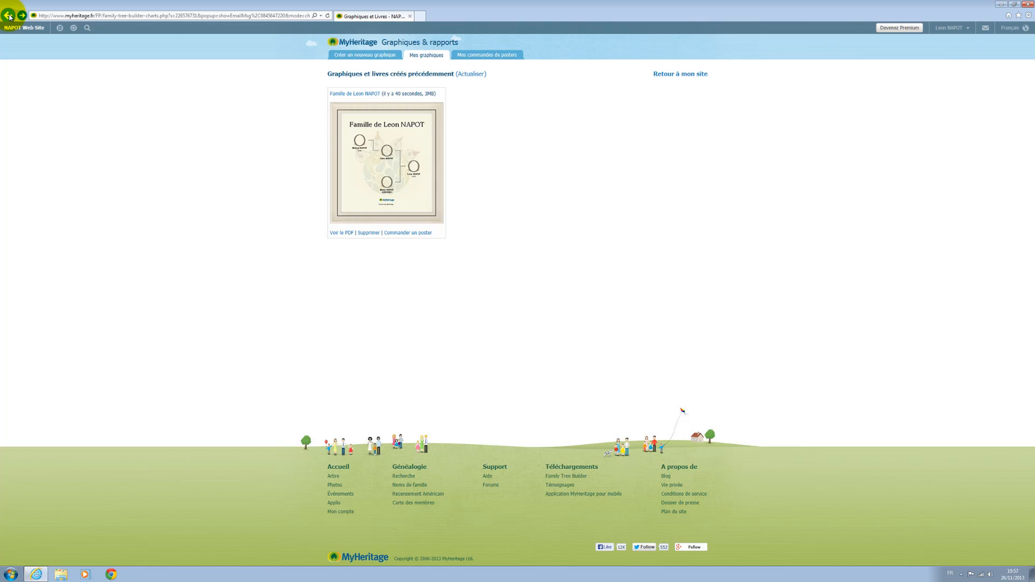
# Go back two pages, then open the Photos tab for the Albums de la famille page
pyautogui.click(9, 16)
pyautogui.click(10, 16)
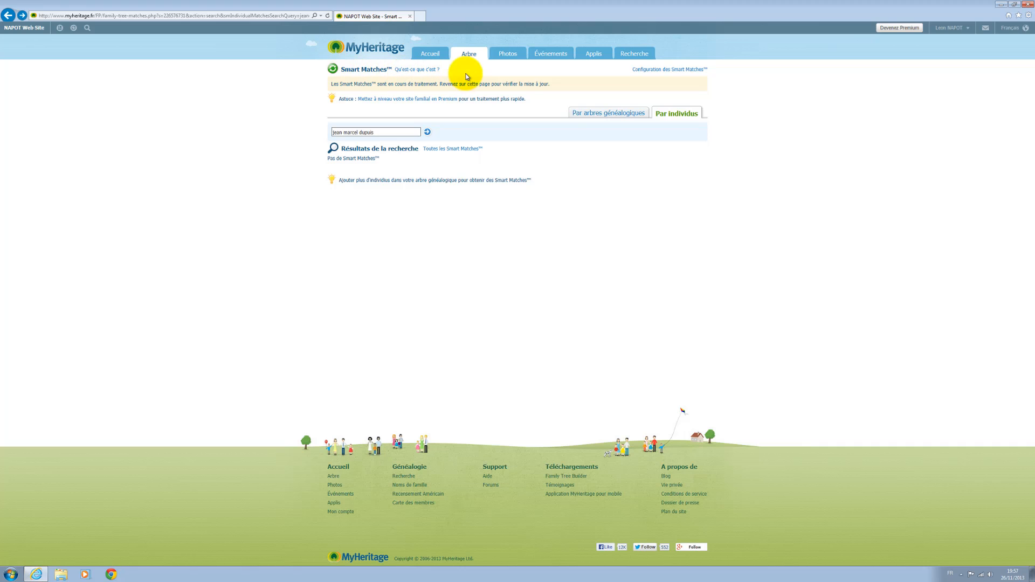
pyautogui.click(505, 54)
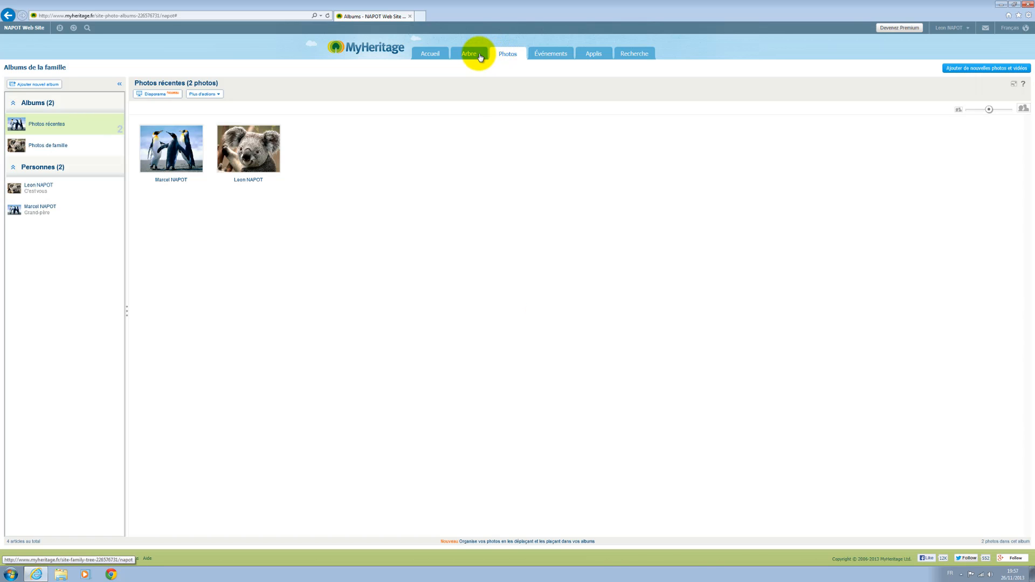
# Launch the Diaporama slideshow of the recent penguin and koala photos
pyautogui.moveTo(469, 52)
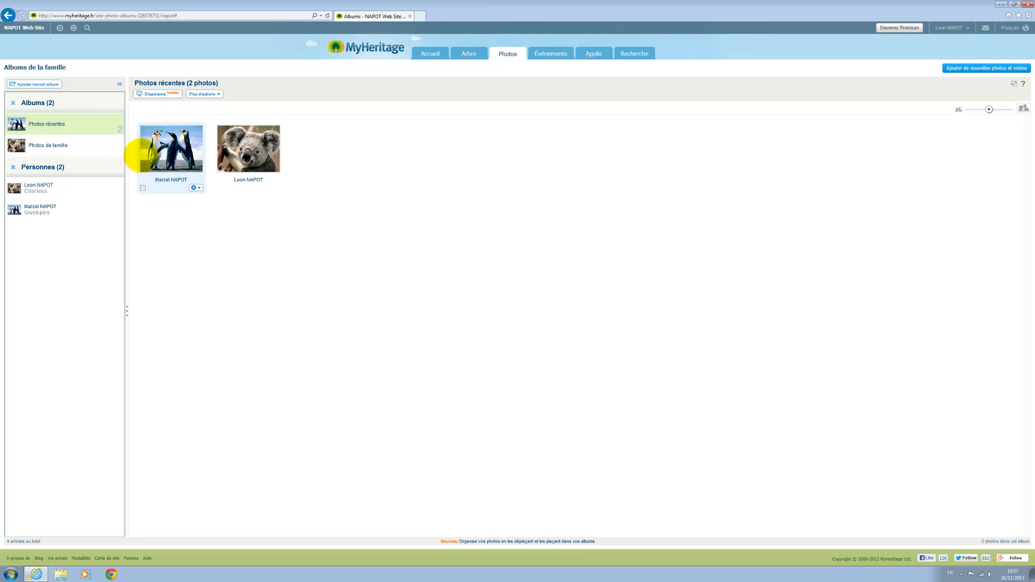
pyautogui.moveTo(263, 188)
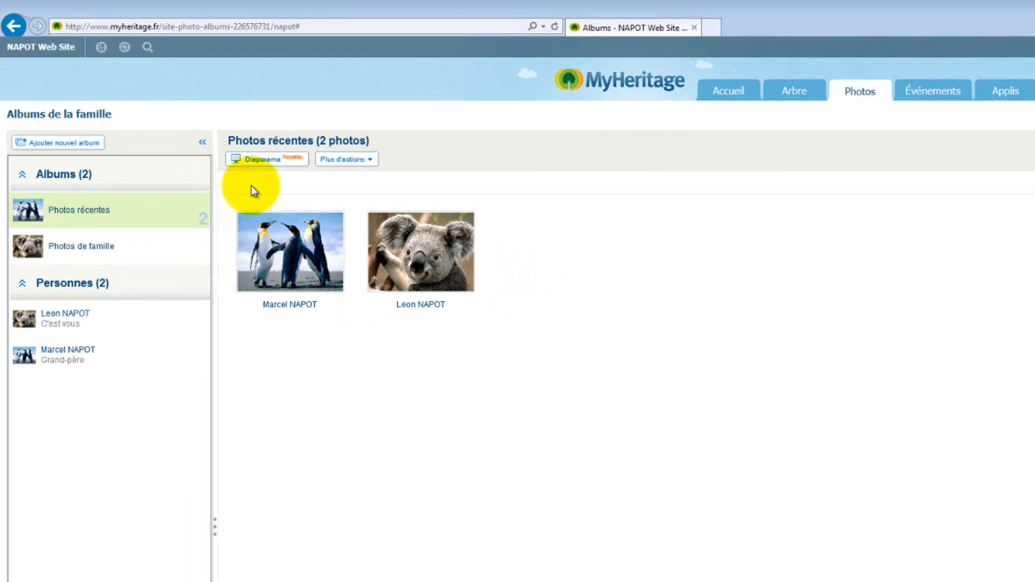
pyautogui.click(260, 161)
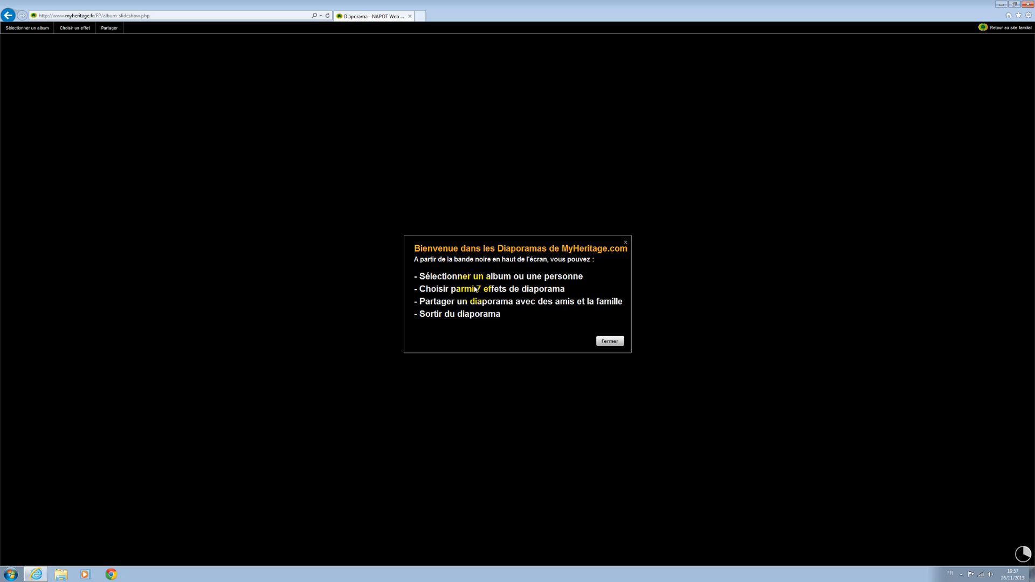
# Dismiss the welcome message and switch the slideshow to the Cover Flow effect, advancing one photo
pyautogui.click(614, 343)
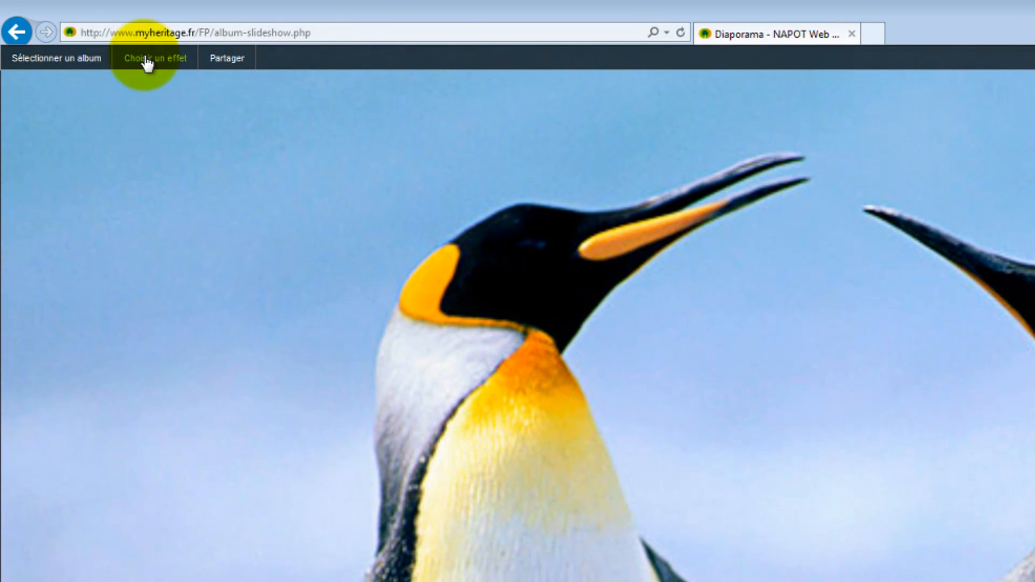
pyautogui.click(147, 61)
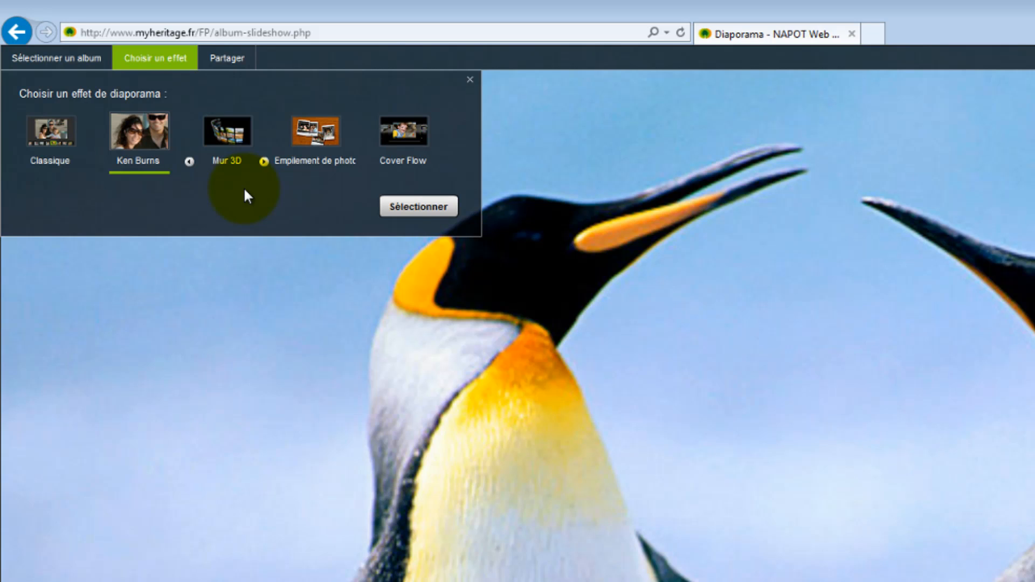
pyautogui.click(409, 129)
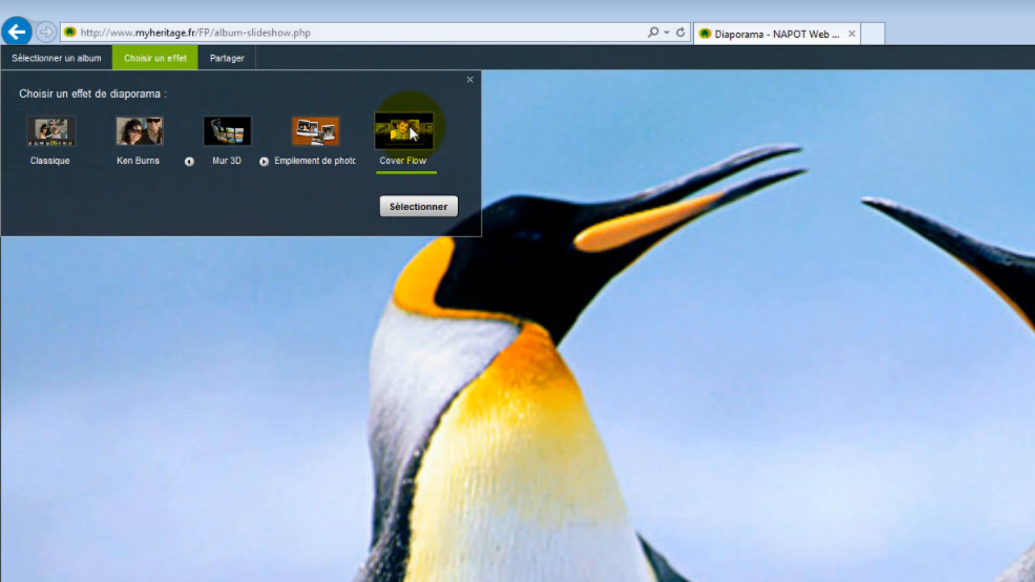
pyautogui.click(426, 208)
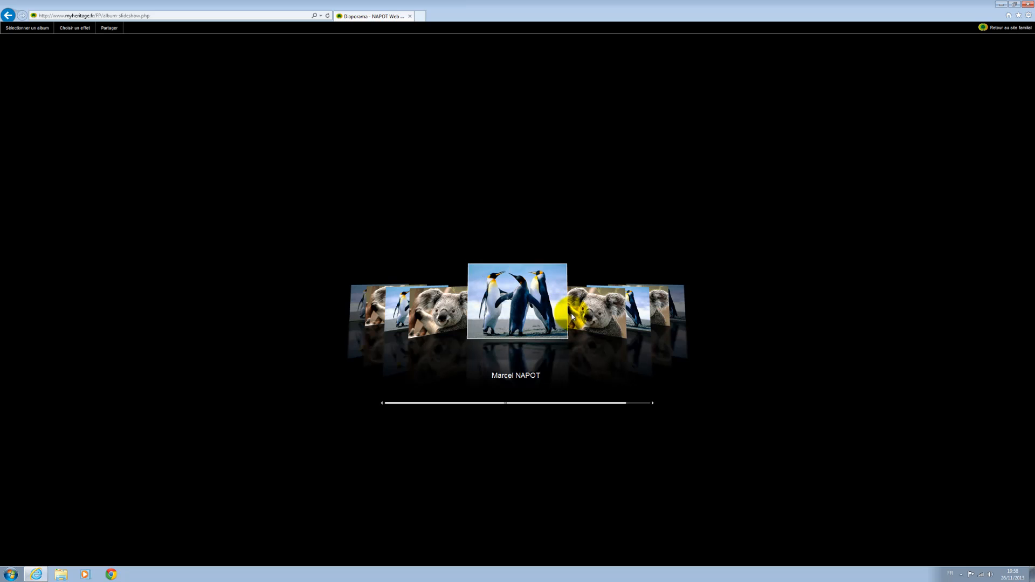
pyautogui.click(591, 319)
pyautogui.scroll(-5, 507, 323)
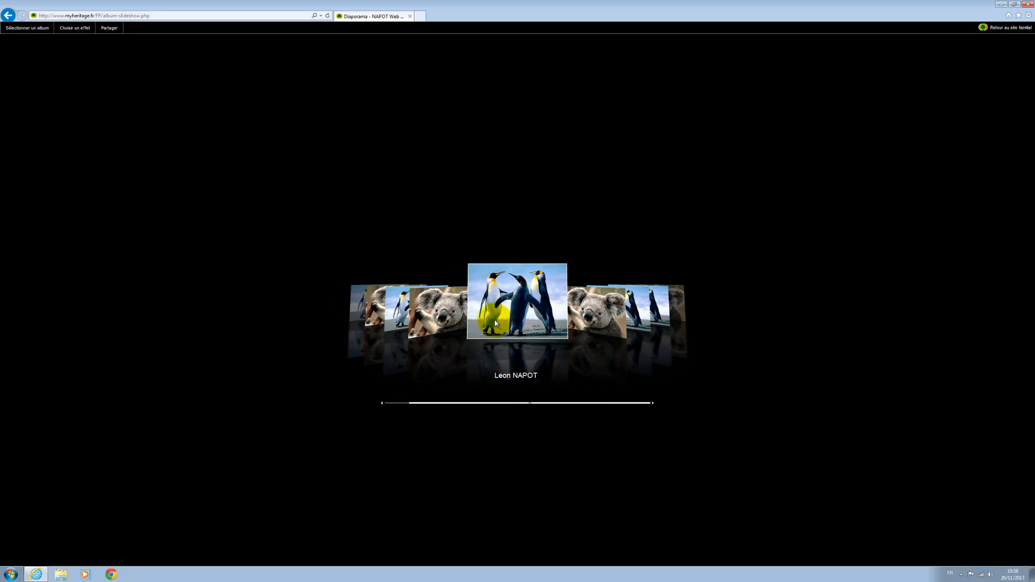
# Switch the slideshow to the Ken Burns effect
pyautogui.click(78, 31)
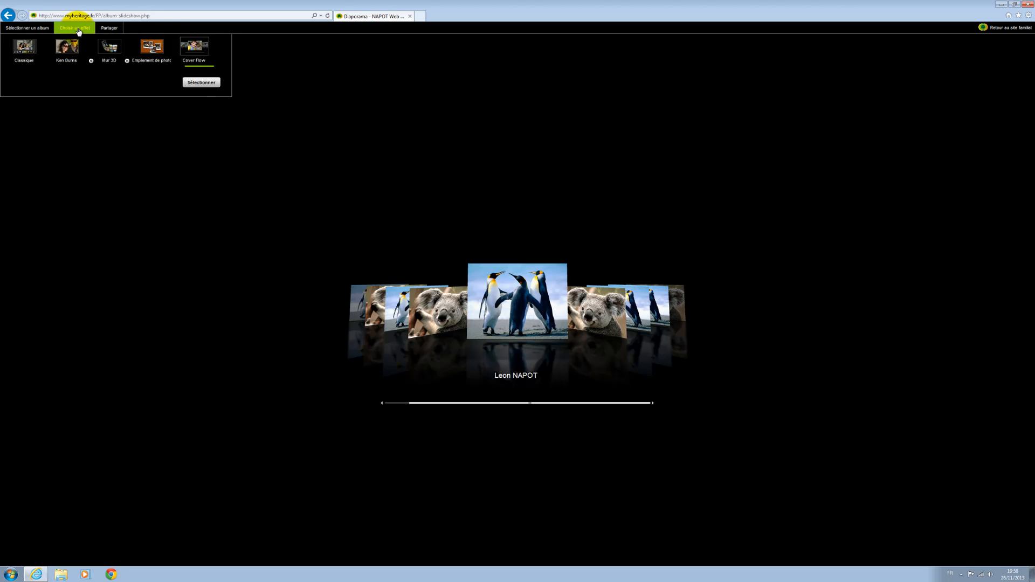
pyautogui.click(65, 64)
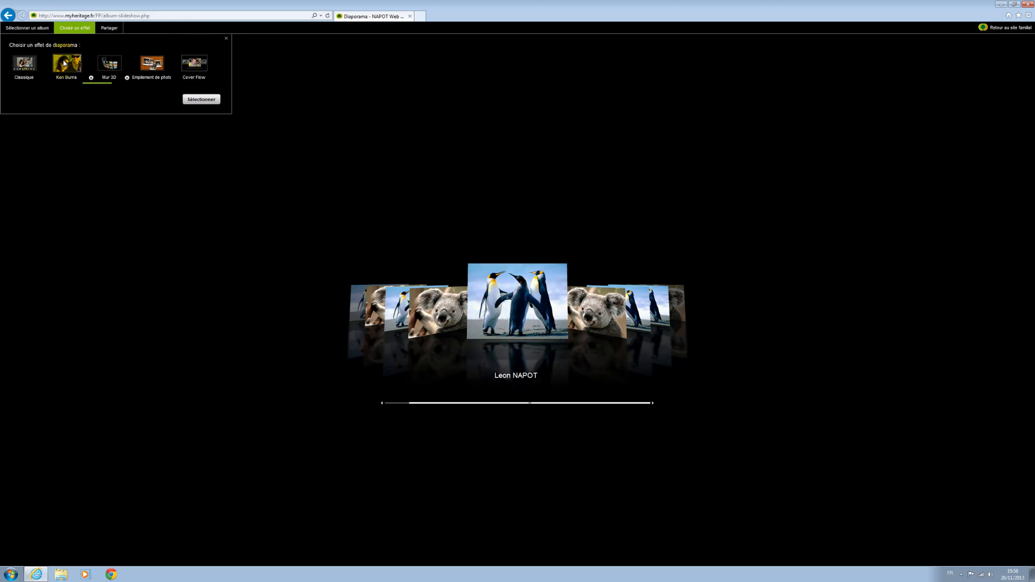
pyautogui.click(200, 101)
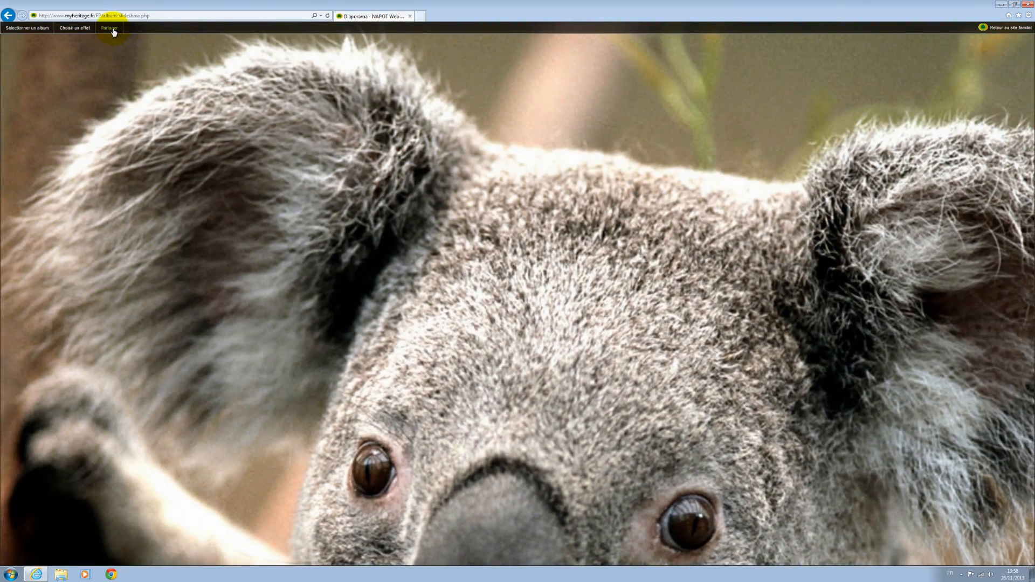
# Start an e-mail from Partager that shares the slideshow link with family
pyautogui.click(111, 28)
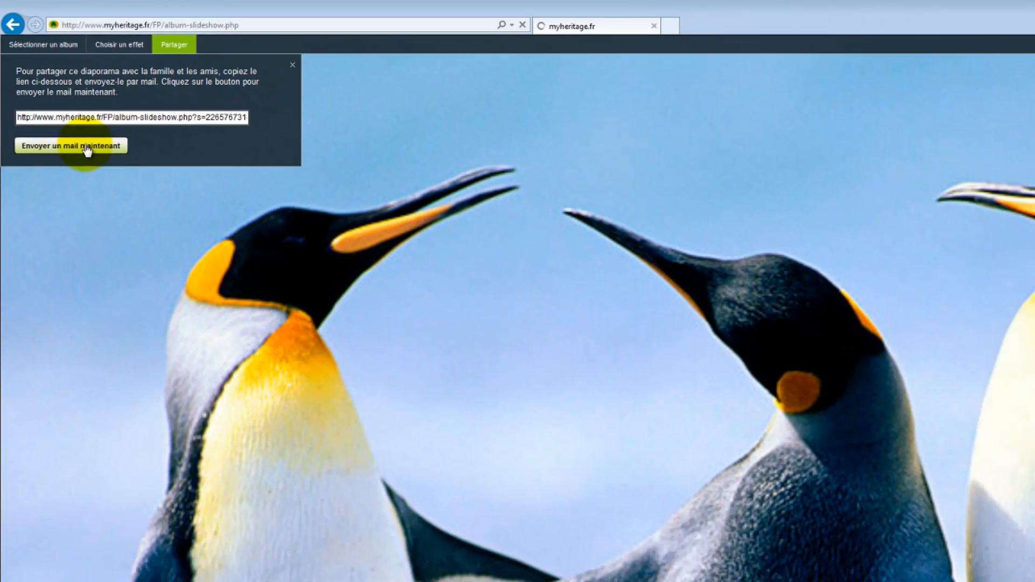
pyautogui.click(118, 204)
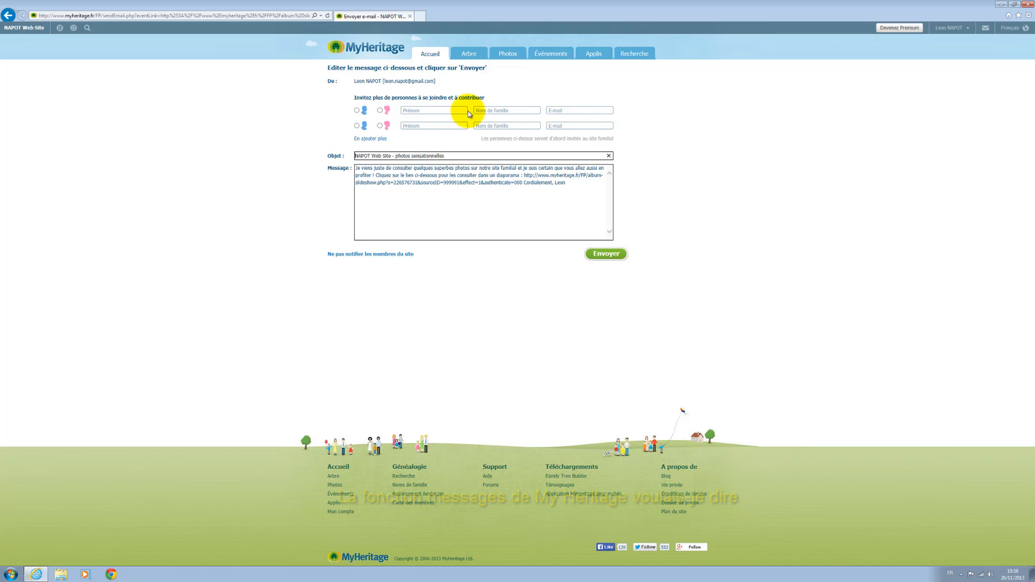
# Enter the invitee's first name, surname and e-mail, mark him as male, and send the invitation
pyautogui.click(447, 111)
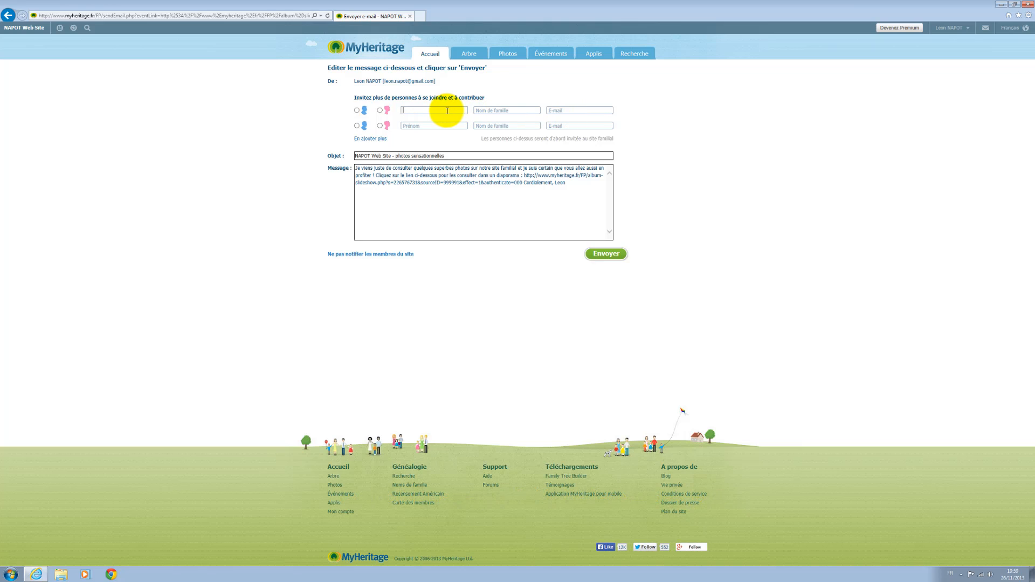
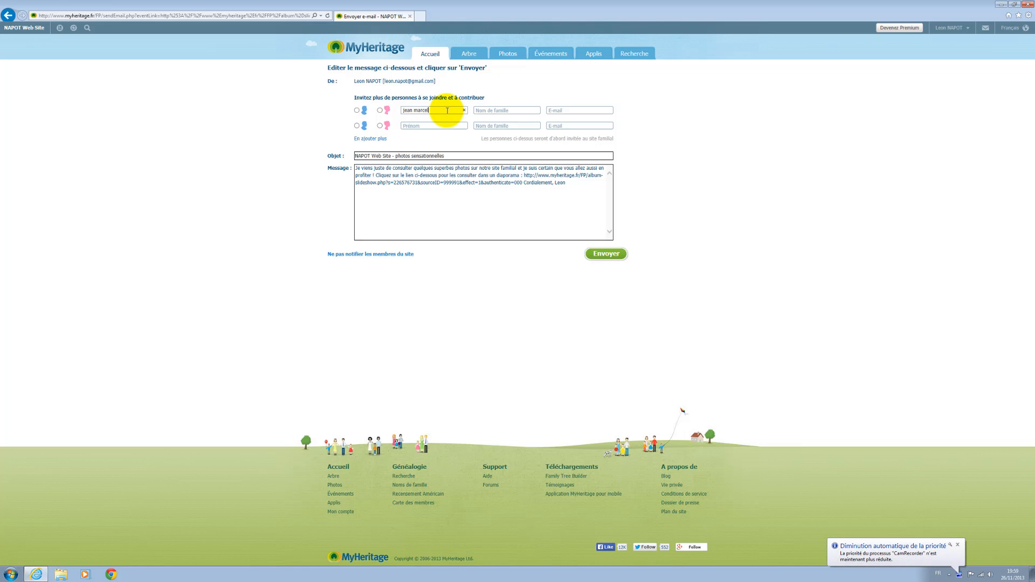
pyautogui.press('Tab')
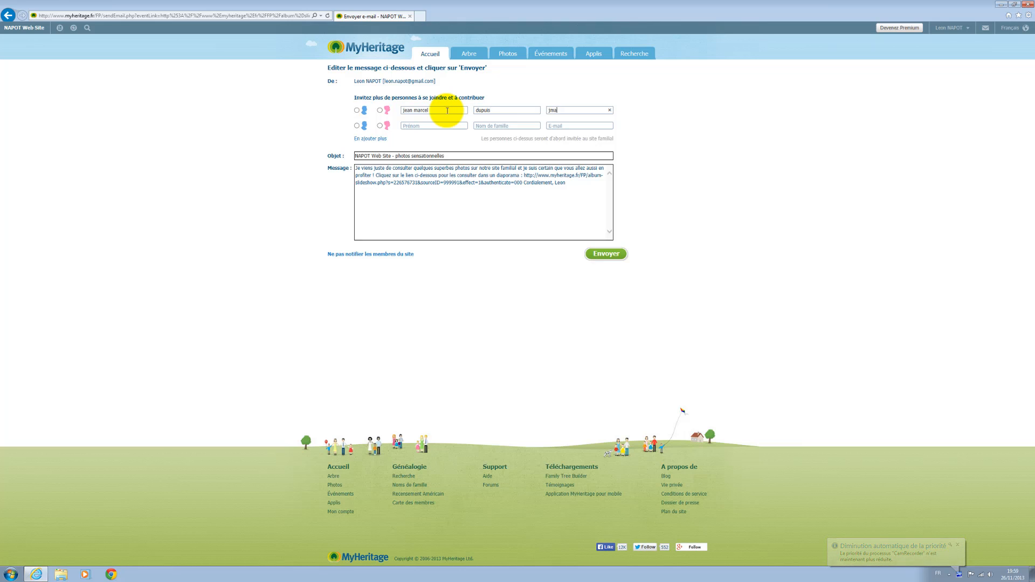
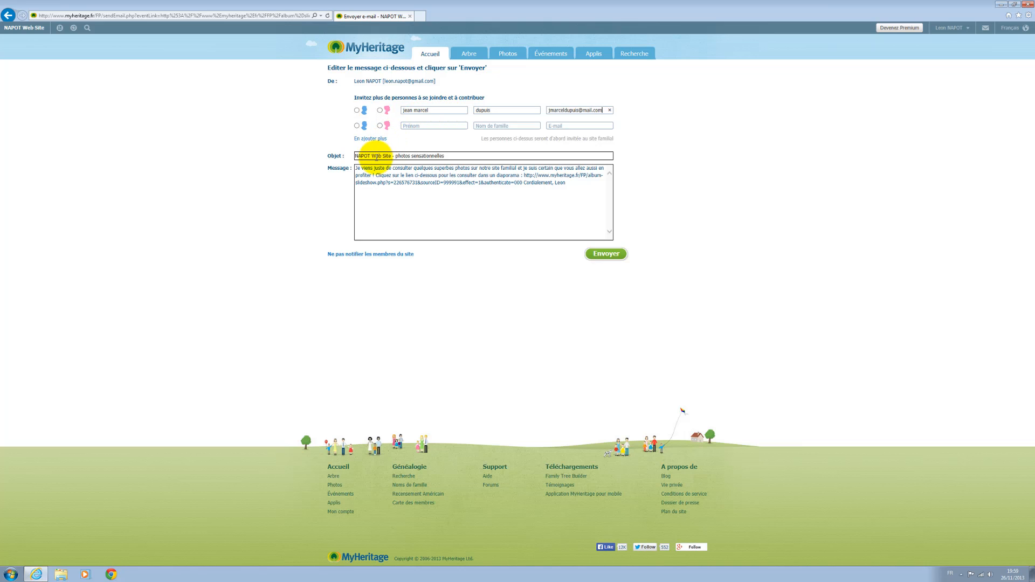
pyautogui.click(604, 256)
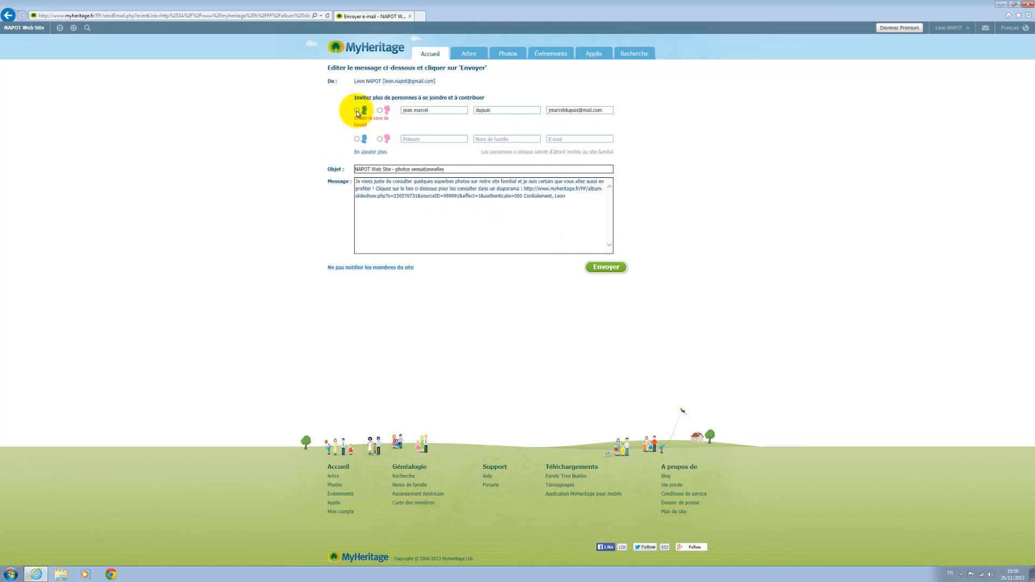
pyautogui.click(357, 111)
pyautogui.click(606, 267)
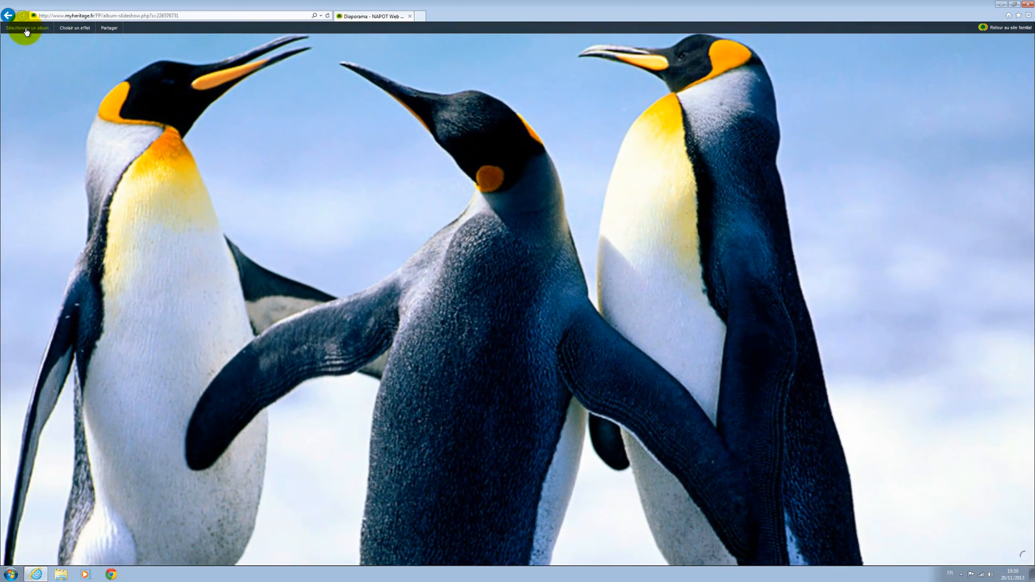
# Leave the slideshow by going back three pages to the Albums de la famille page
pyautogui.click(26, 31)
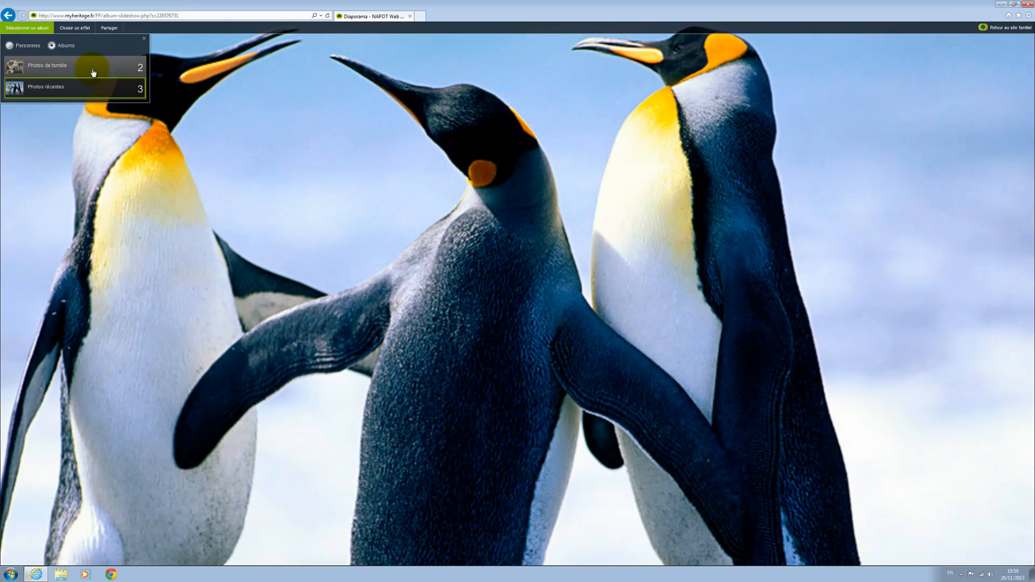
pyautogui.click(8, 16)
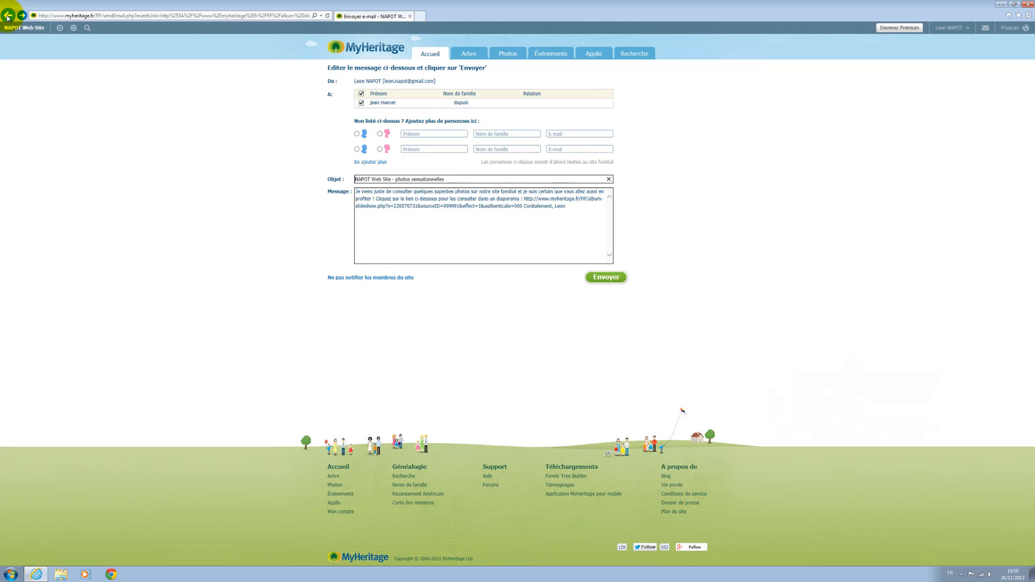
pyautogui.click(8, 15)
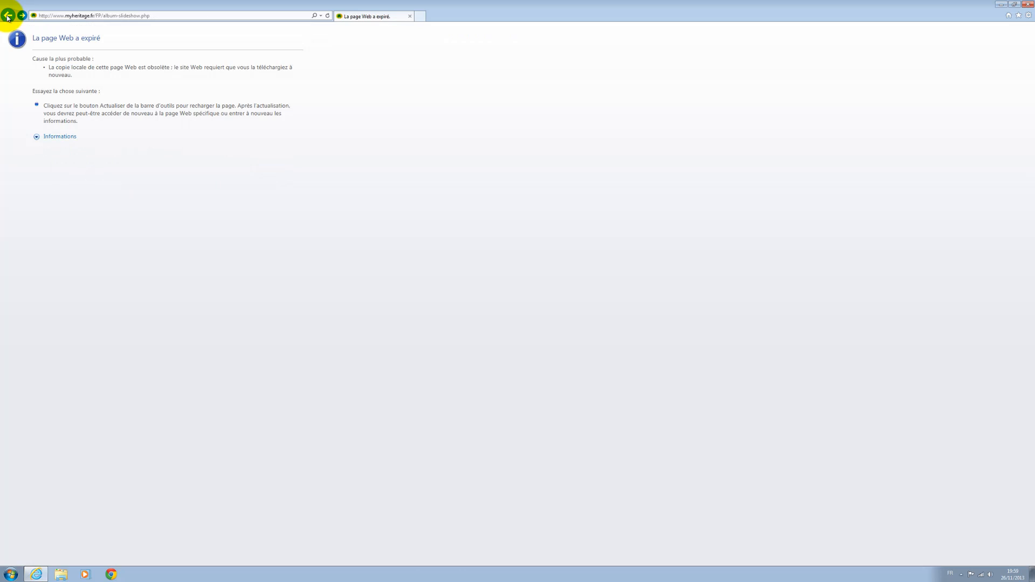
pyautogui.click(8, 16)
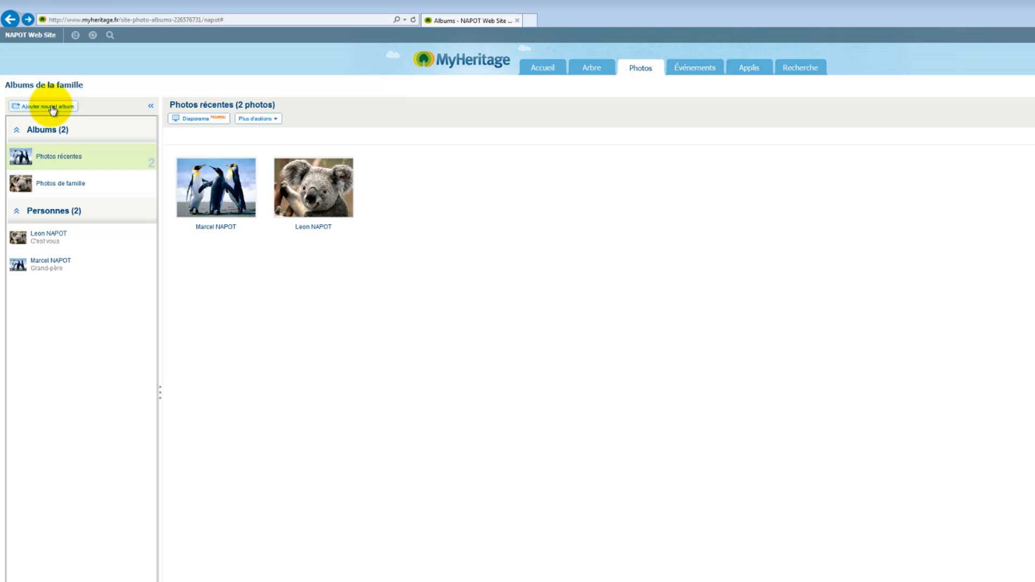
# Create a public album named 'mon album' and open the multi-file uploader for it
pyautogui.click(51, 107)
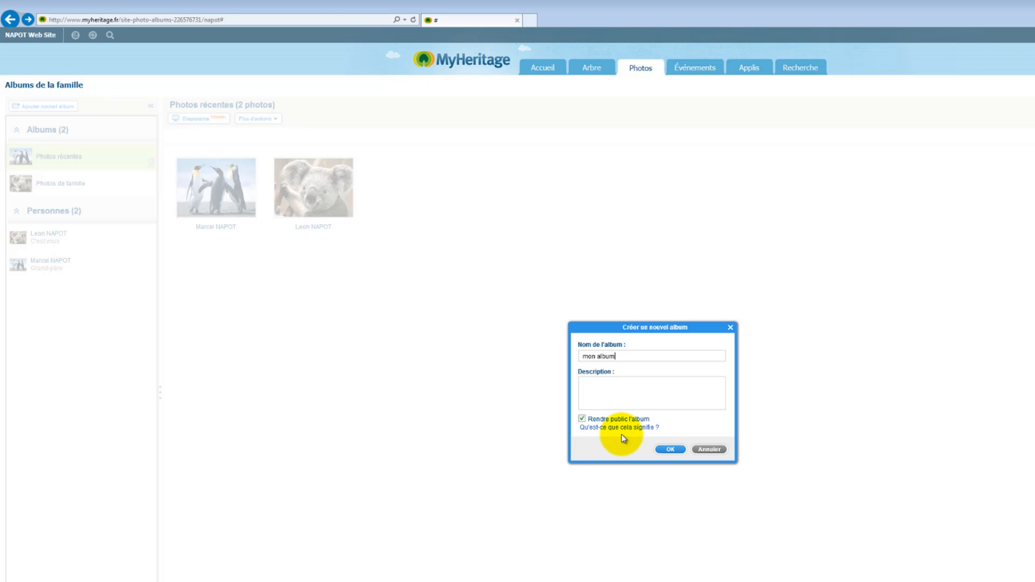
pyautogui.moveTo(623, 433)
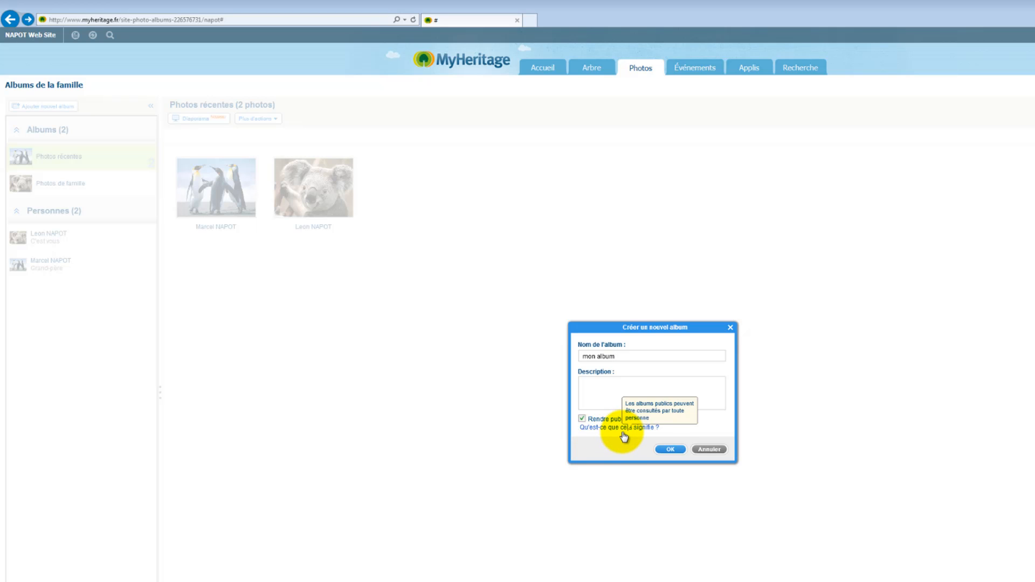
pyautogui.click(667, 450)
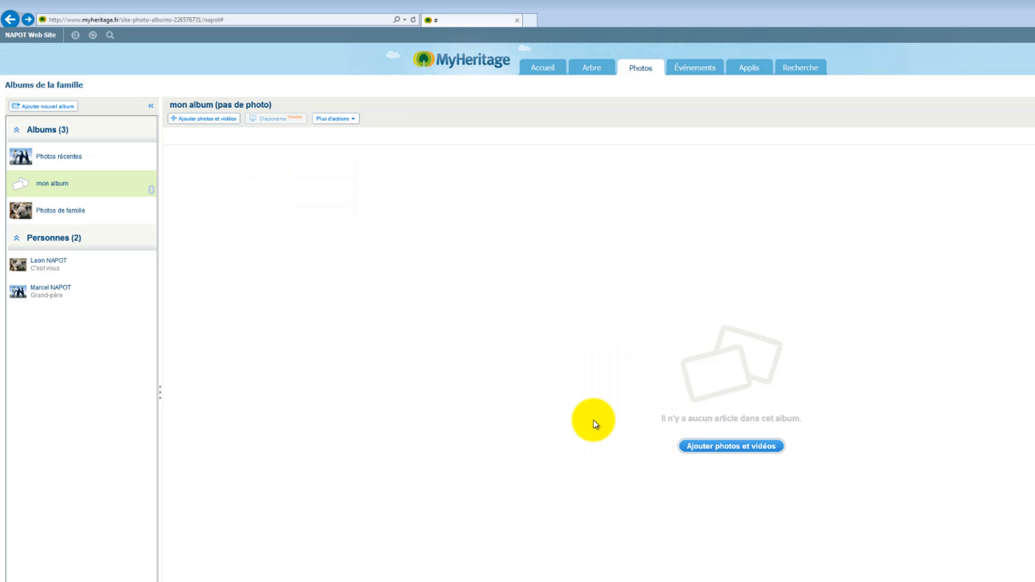
pyautogui.click(712, 448)
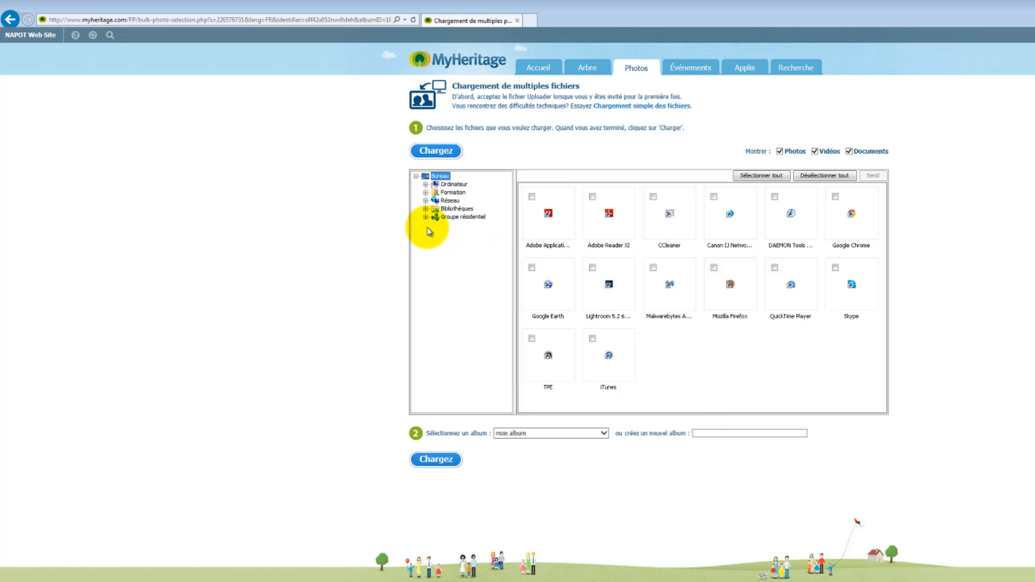
# Browse Mes images to folder 2012-12-04 and select the IMGP2928 photo
pyautogui.click(426, 192)
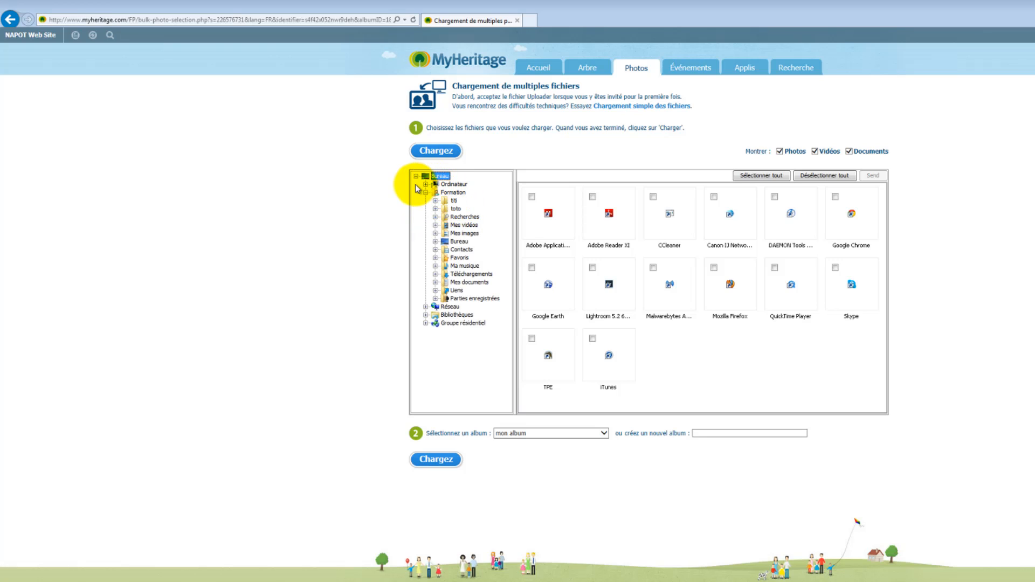
pyautogui.click(436, 234)
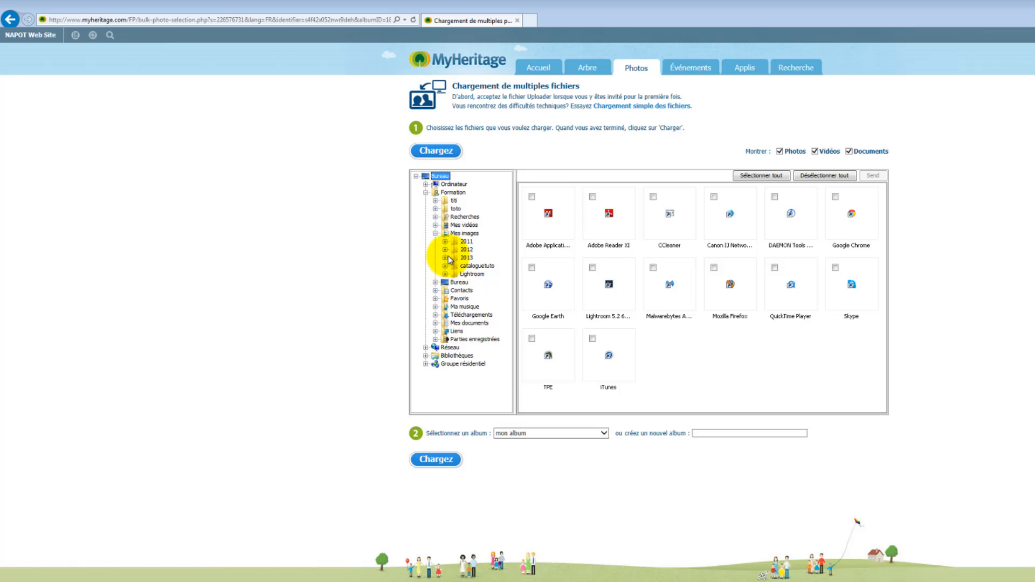
pyautogui.click(446, 258)
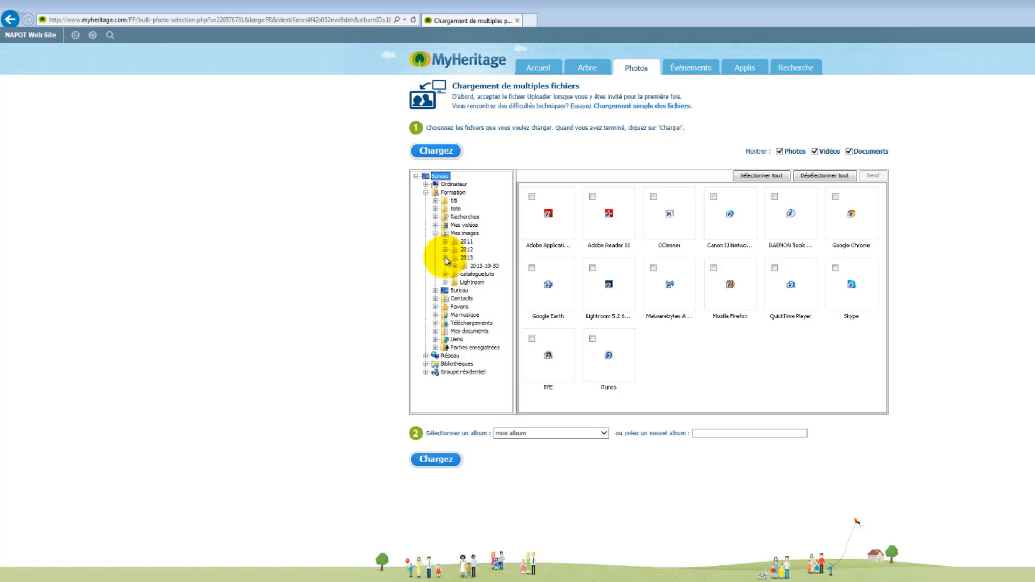
pyautogui.click(480, 266)
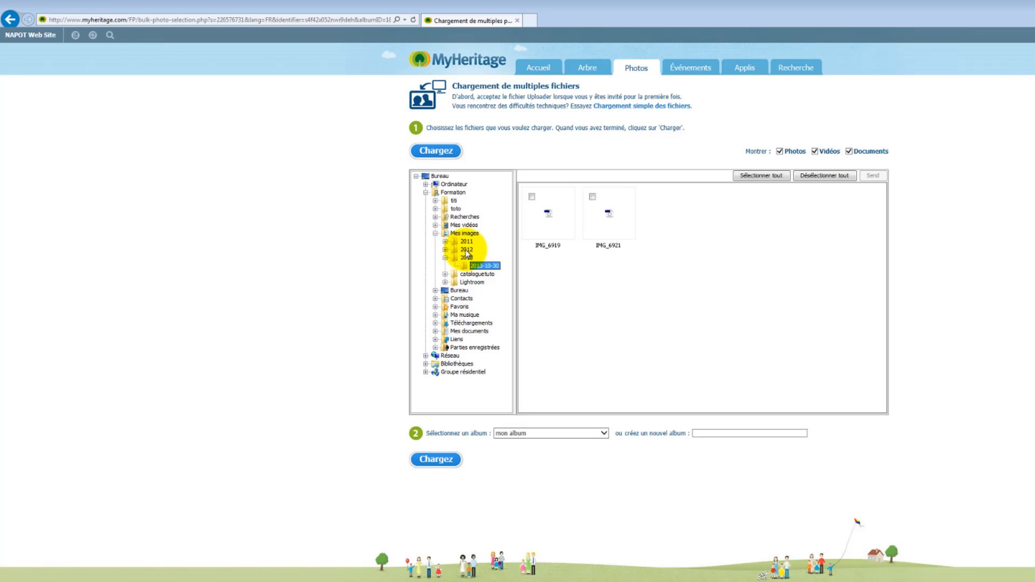
pyautogui.click(445, 282)
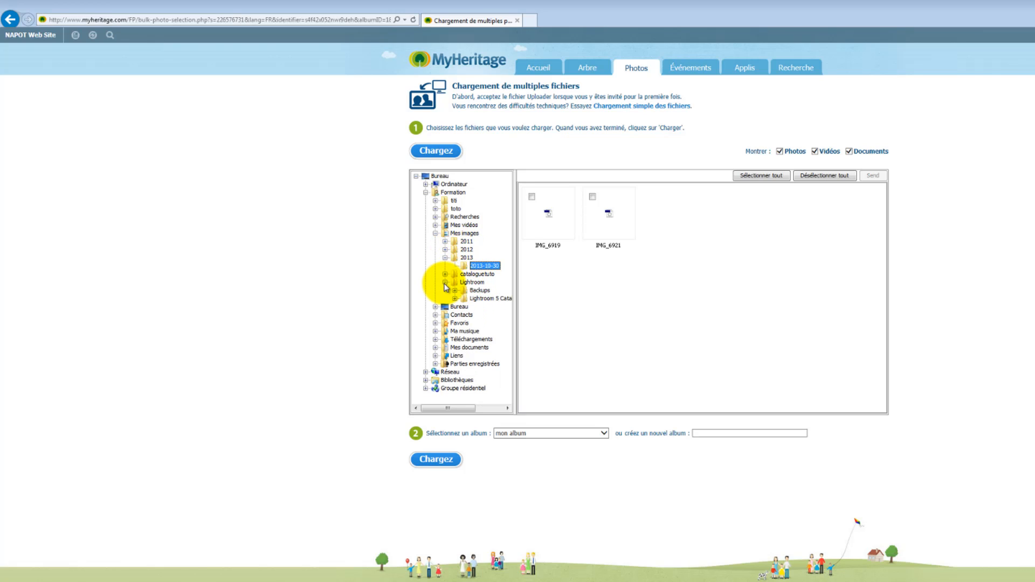
pyautogui.click(444, 283)
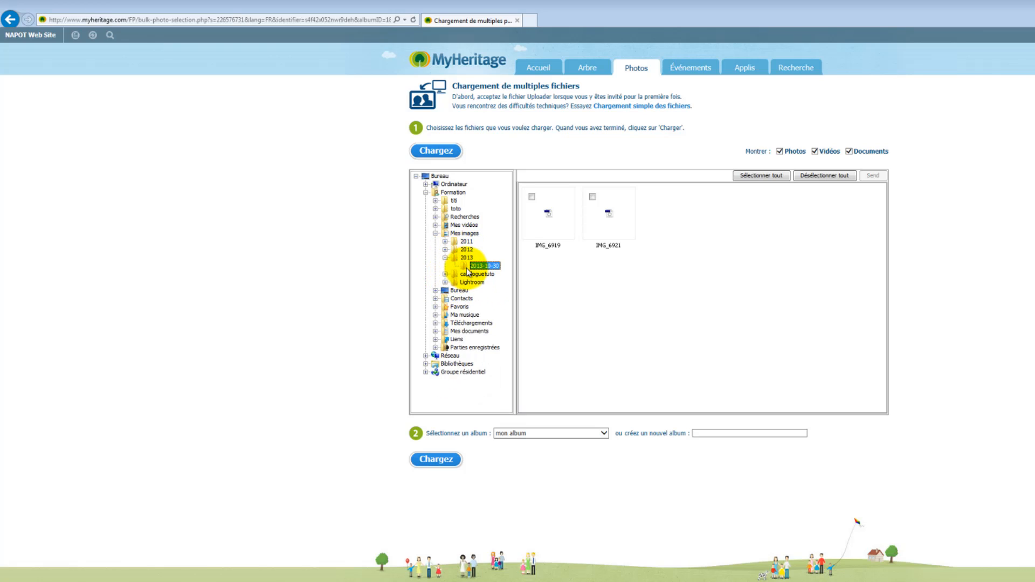
pyautogui.click(446, 250)
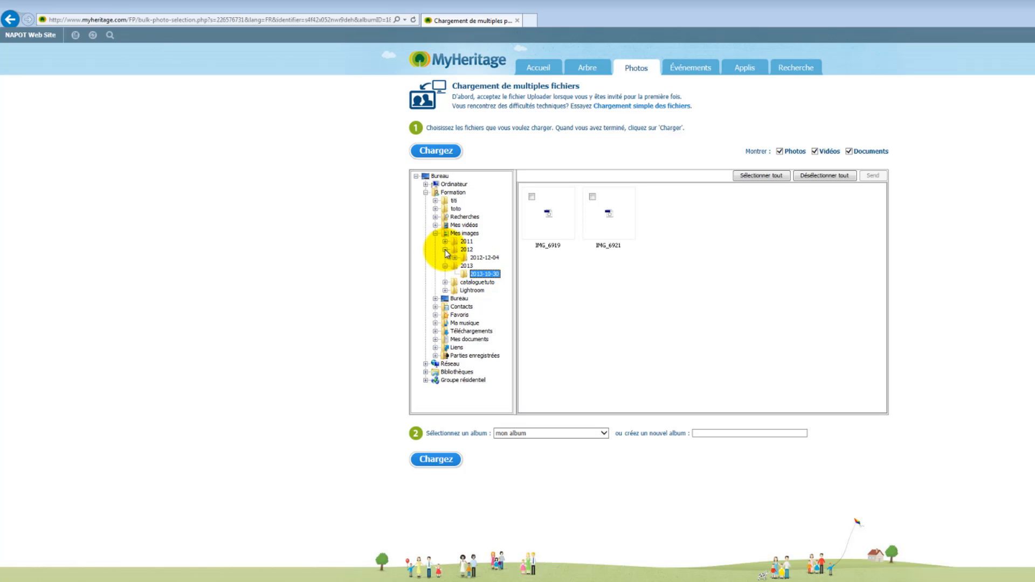
pyautogui.click(475, 258)
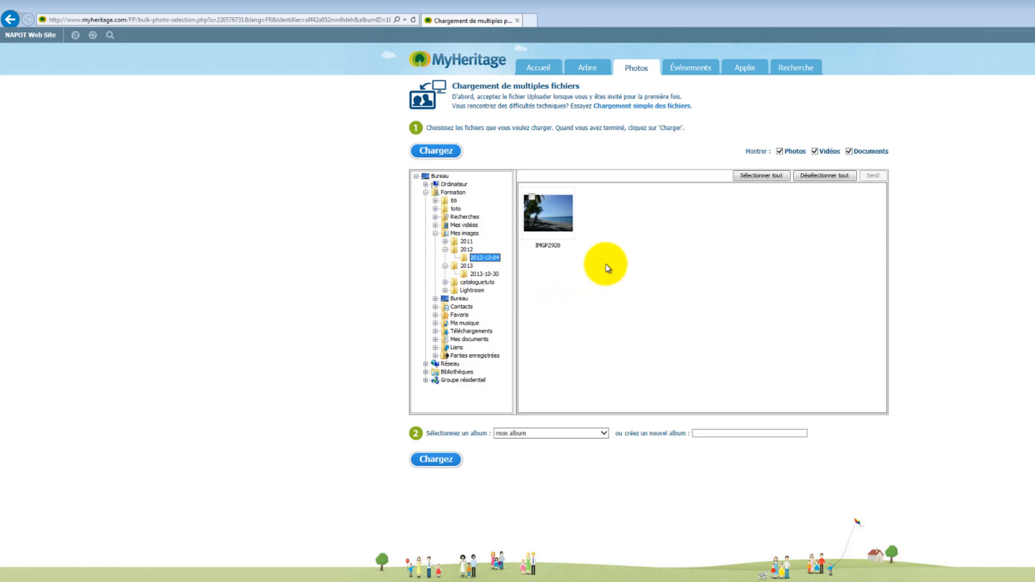
pyautogui.moveTo(551, 207)
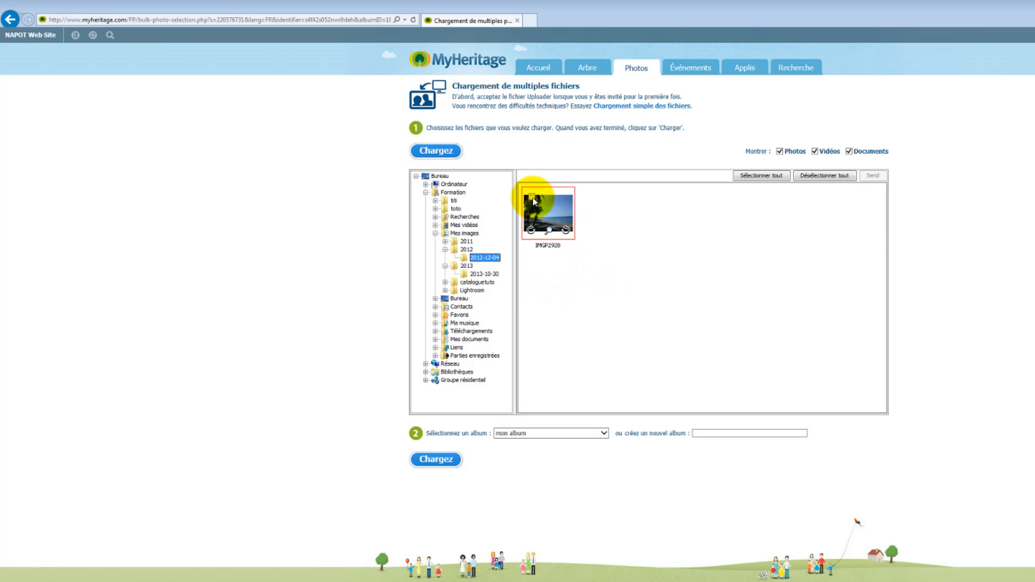
pyautogui.click(533, 197)
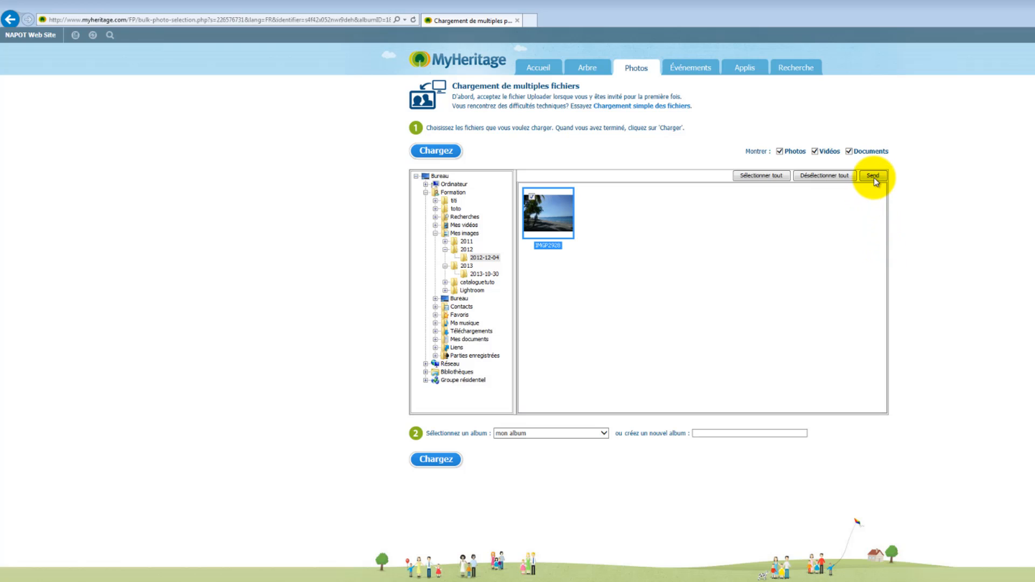
# Upload IMGP2928 into 'mon album' and return to the family photo albums
pyautogui.click(533, 434)
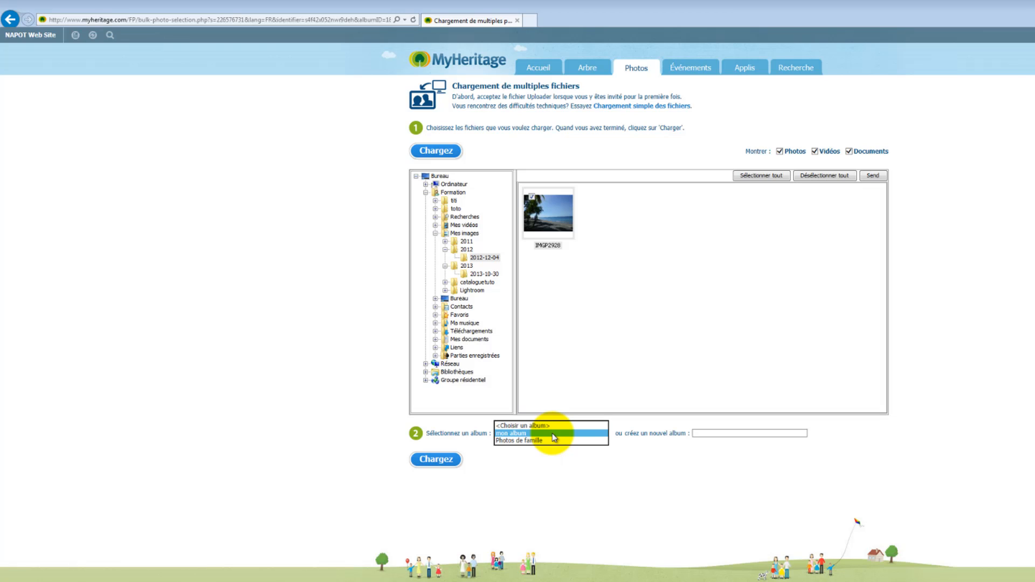
pyautogui.click(554, 434)
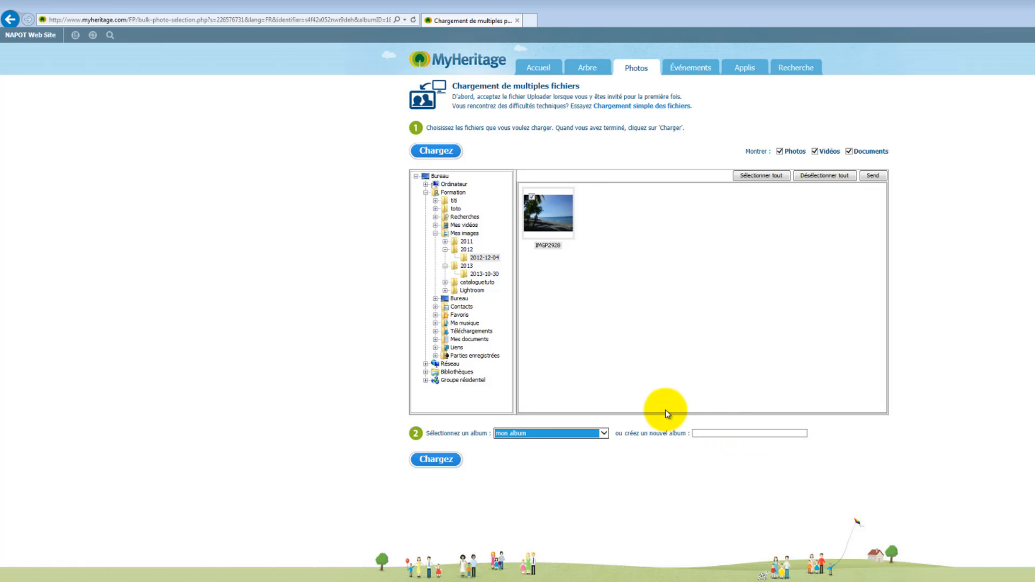
pyautogui.click(450, 462)
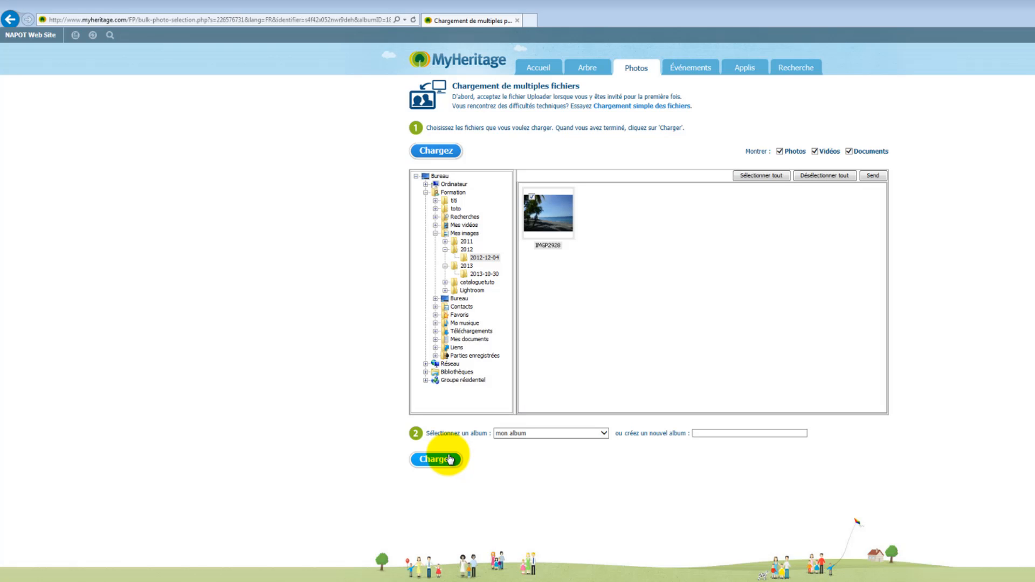
pyautogui.click(449, 459)
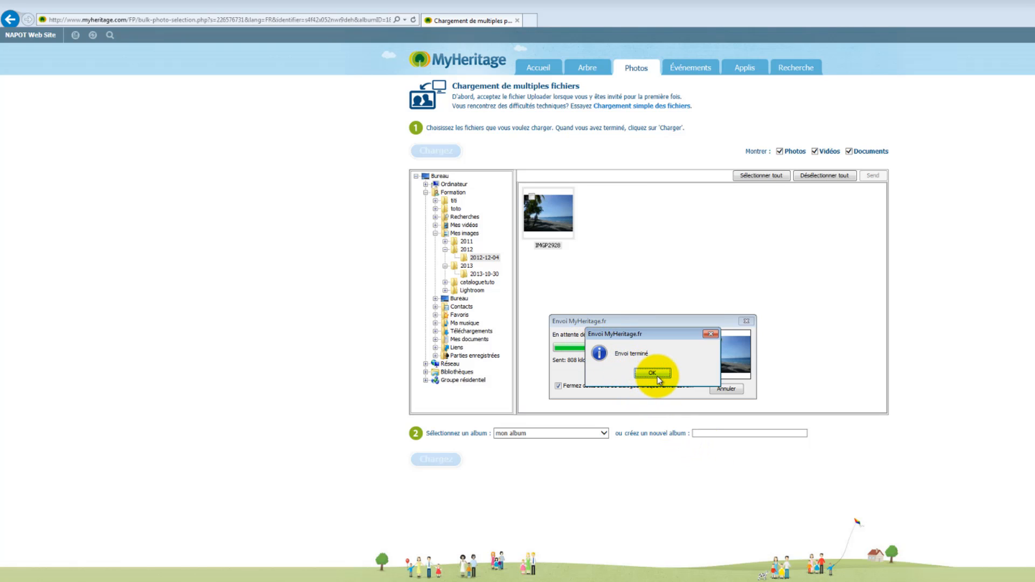
pyautogui.click(656, 374)
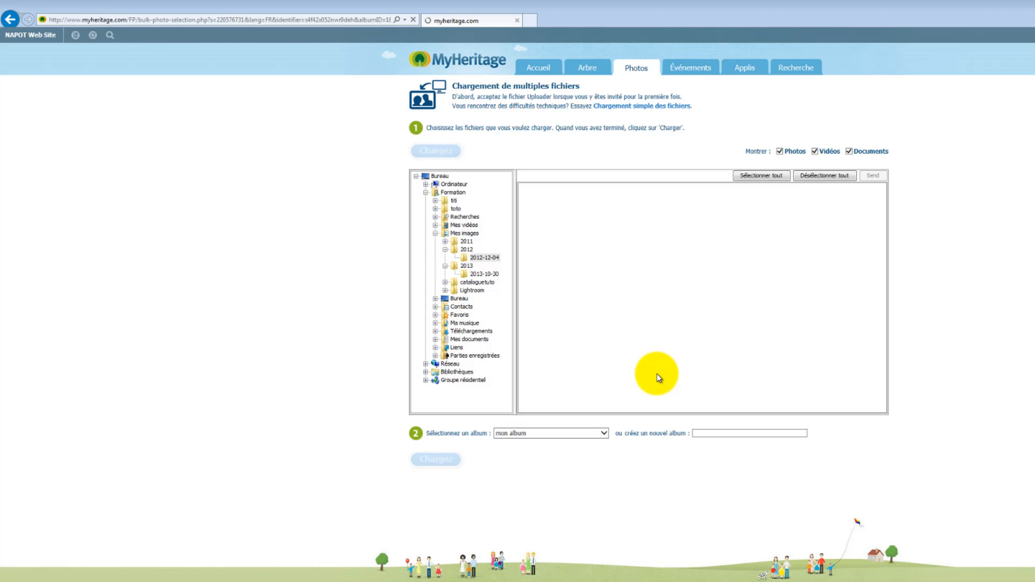
pyautogui.click(642, 75)
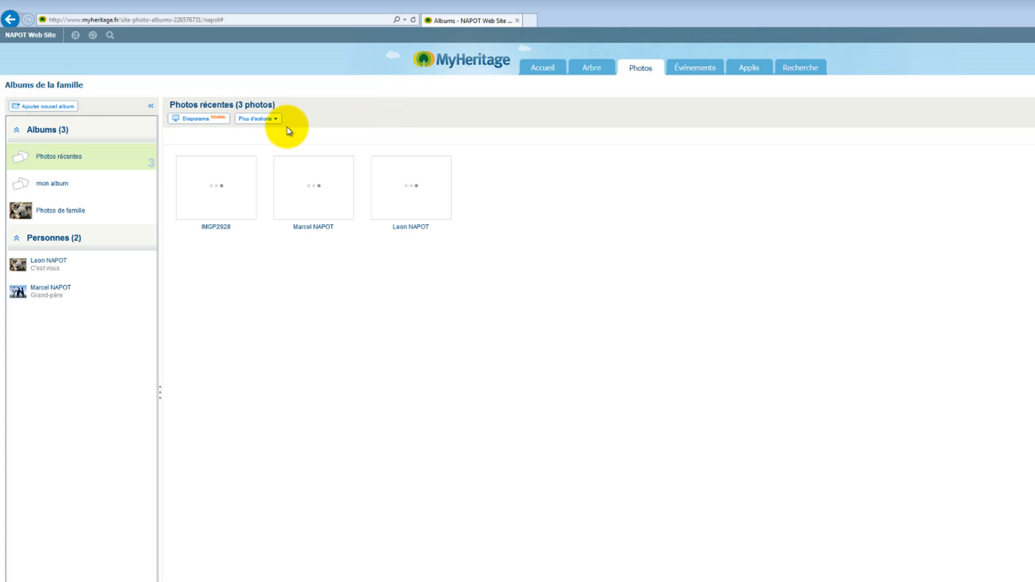
# Rotate the IMGP2928 photo in mon album a quarter turn clockwise, then slideshow Photos récentes
pyautogui.click(59, 184)
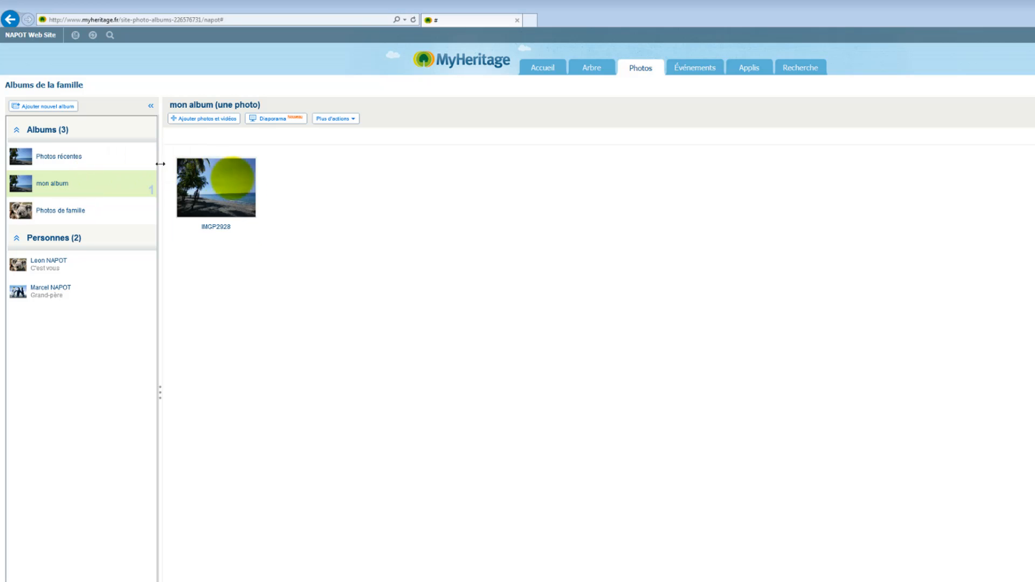
pyautogui.moveTo(224, 207)
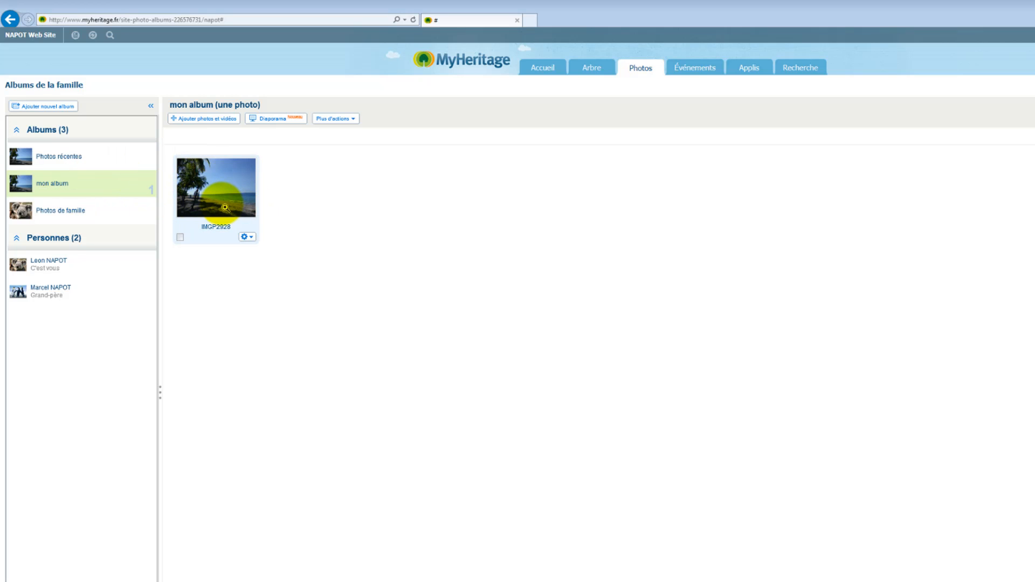
pyautogui.click(247, 237)
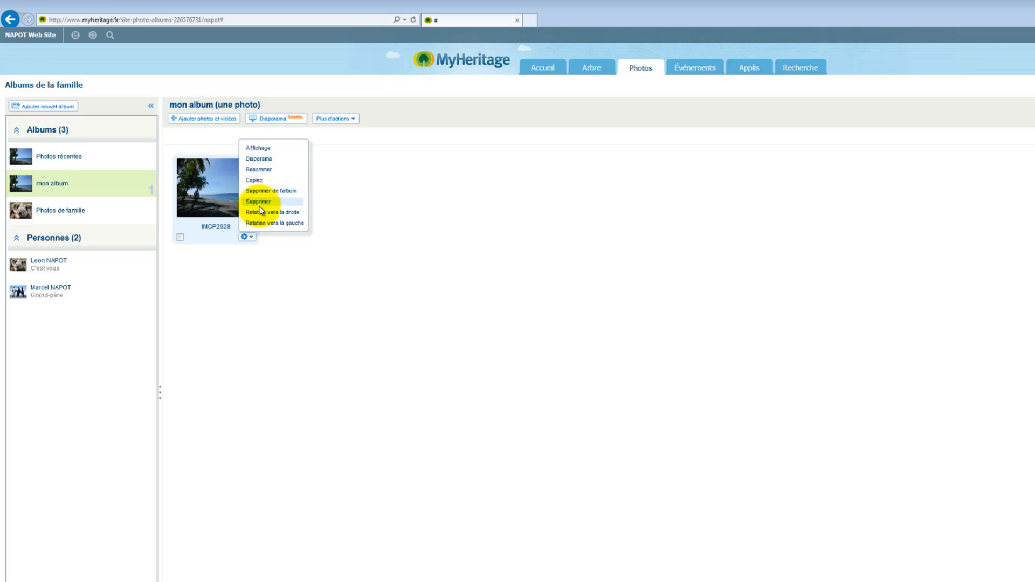
pyautogui.click(261, 213)
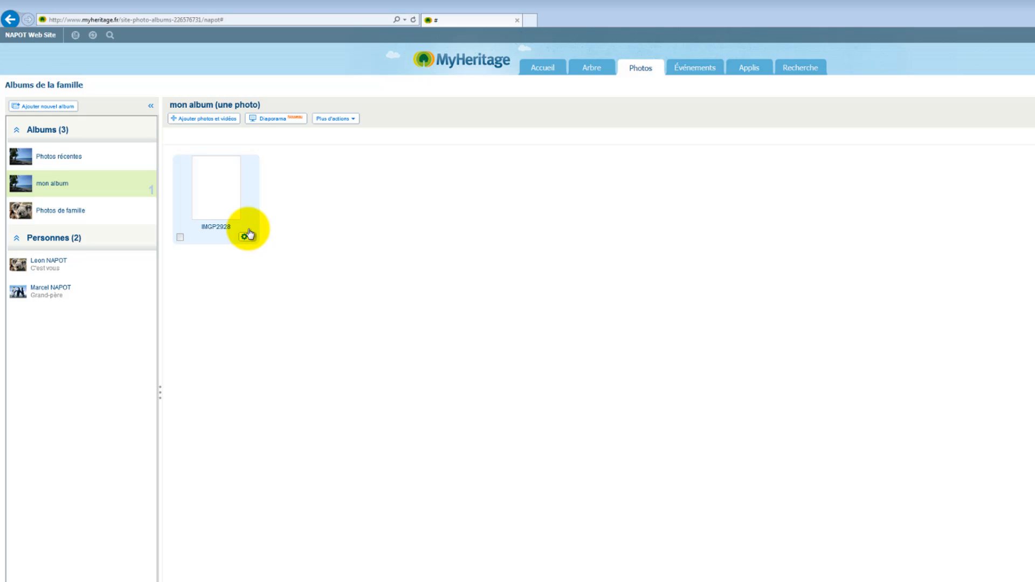
pyautogui.click(64, 160)
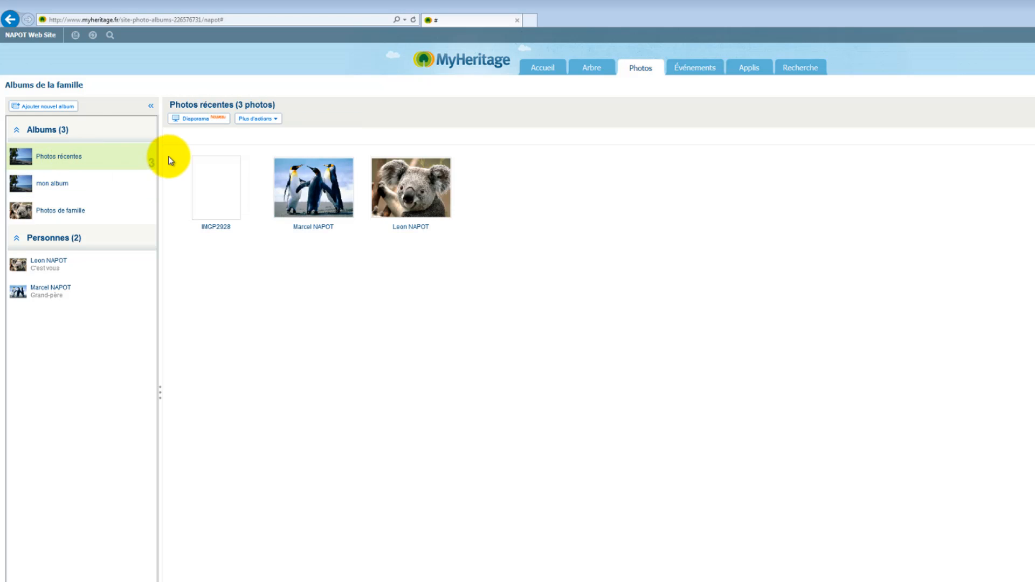
pyautogui.click(208, 119)
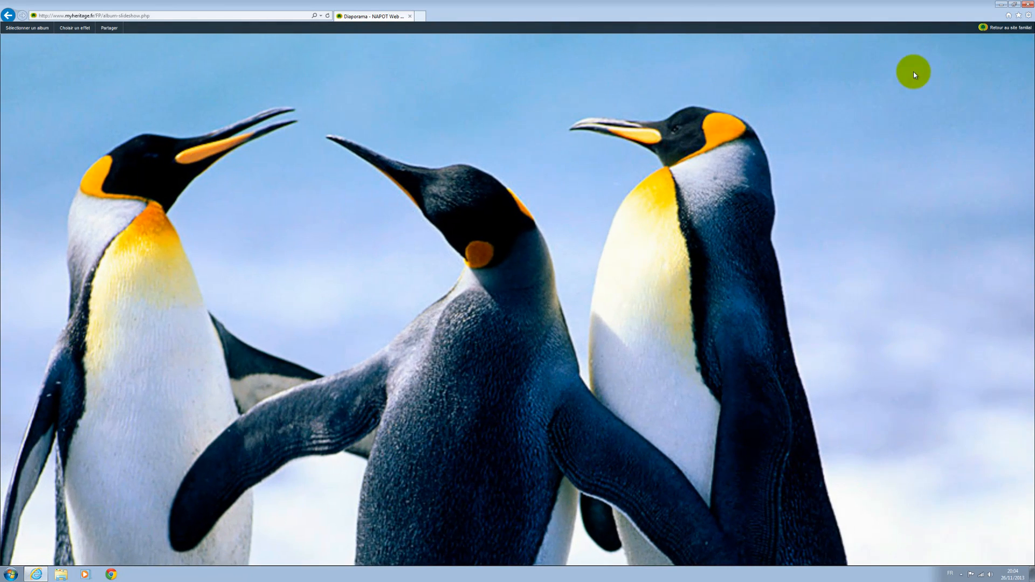
# Exit the slideshow to Albums de la famille, where Photos récentes holds three photos
pyautogui.click(1004, 30)
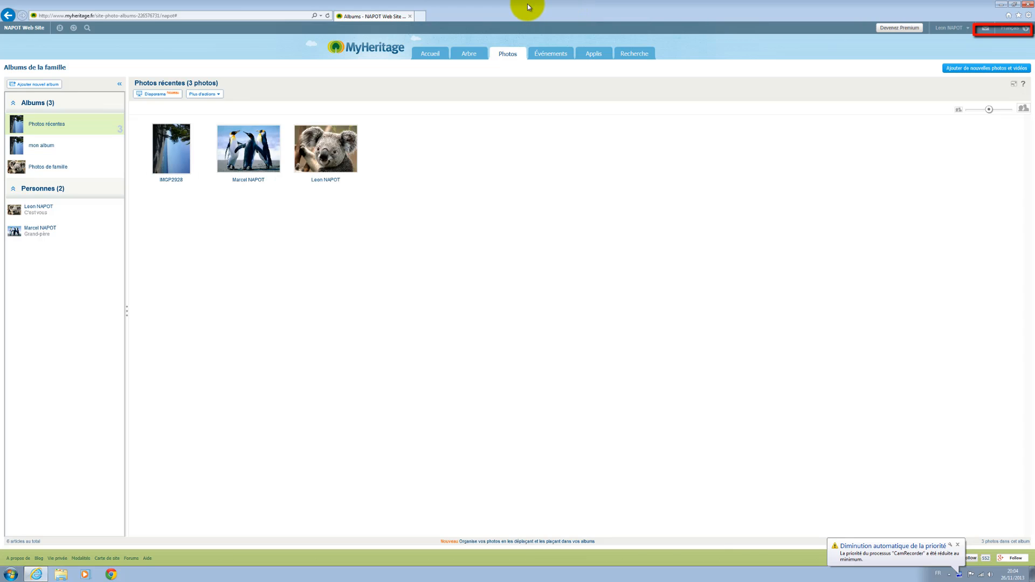
pyautogui.moveTo(489, 76)
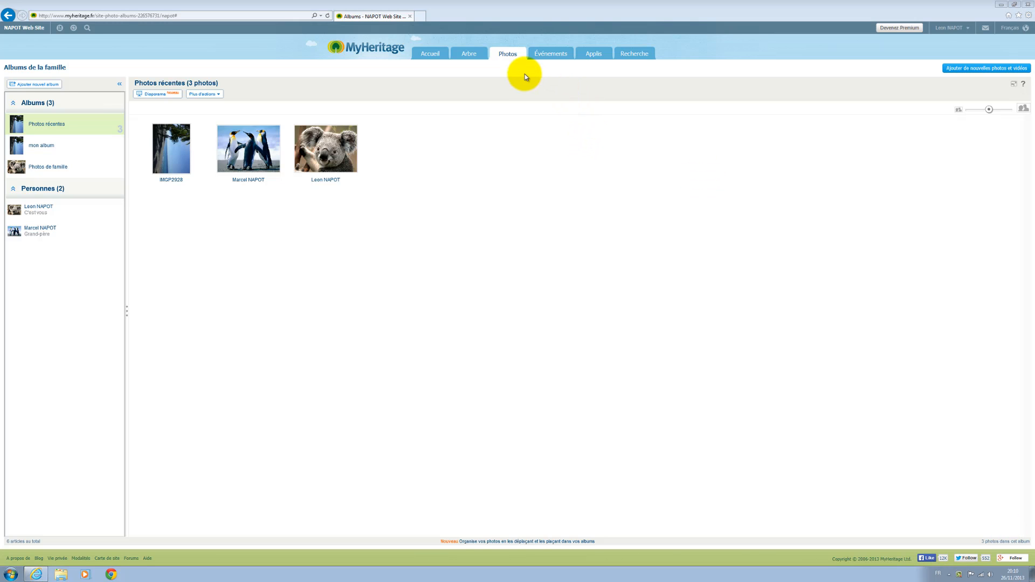
pyautogui.moveTo(510, 56)
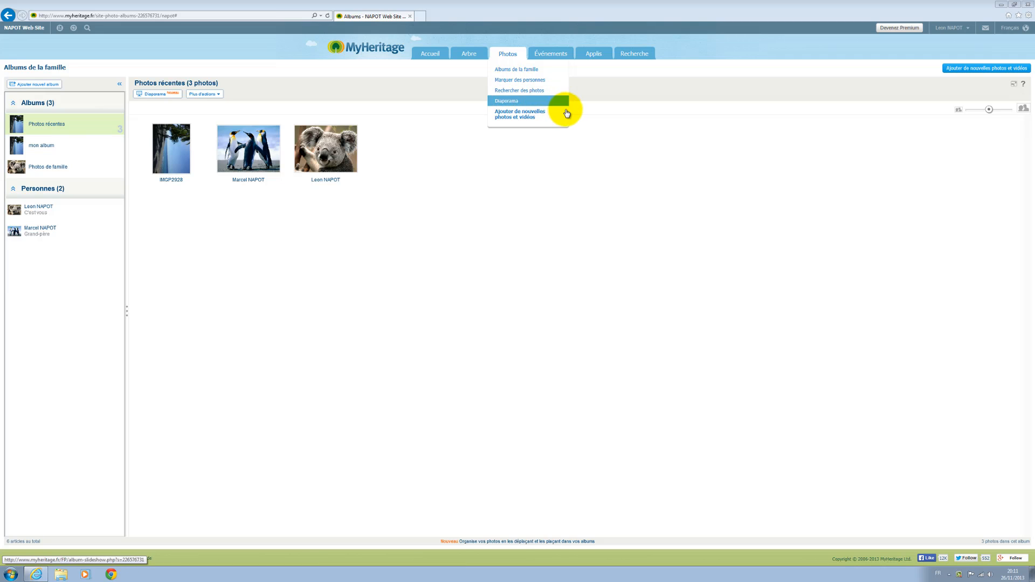
pyautogui.moveTo(548, 55)
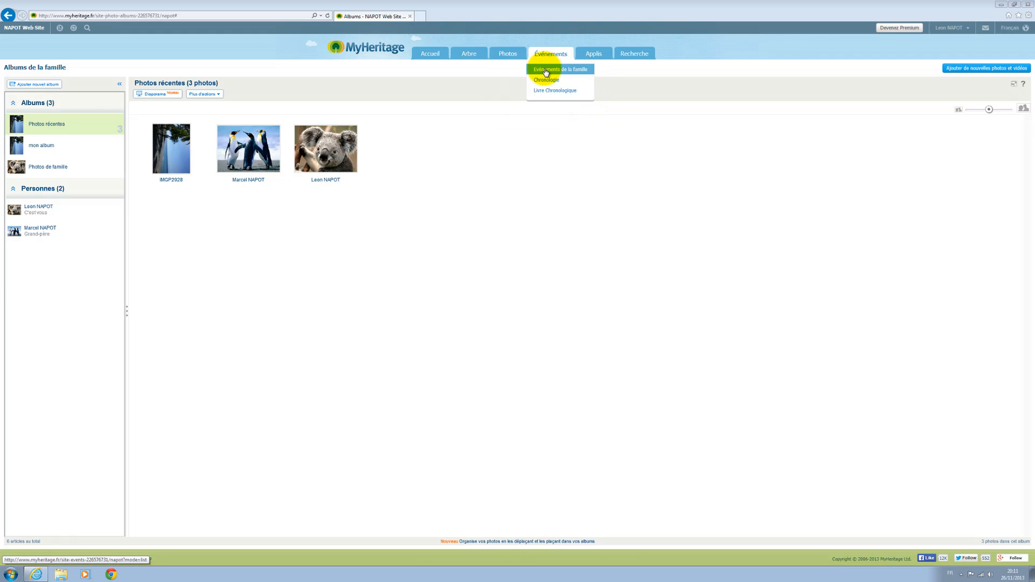
# Open Événements de la famille, listing the grandfather's 67th birthday on 26 November 2013
pyautogui.click(547, 73)
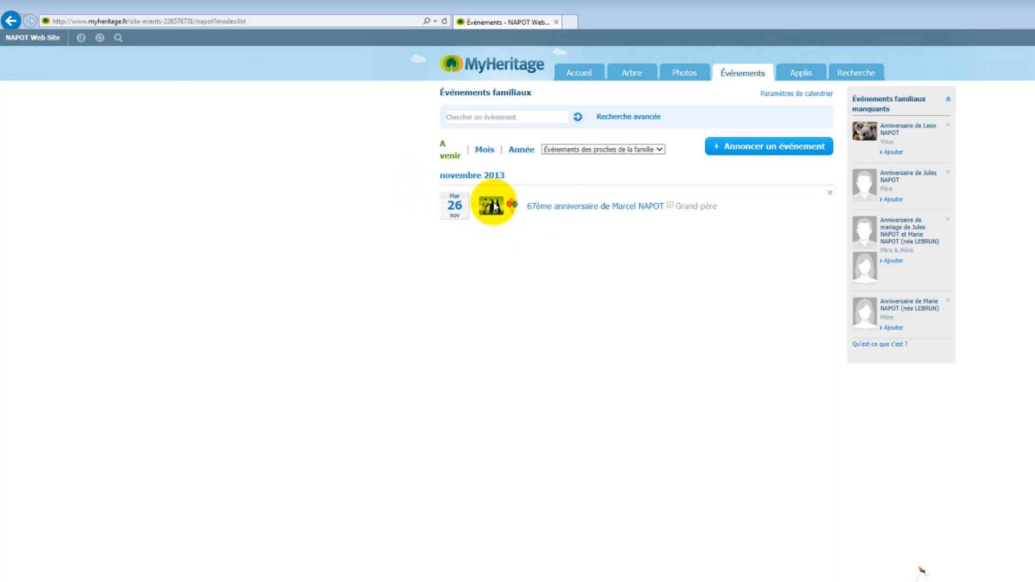
# Start a new event announcement titled 'Réunion entre amis'
pyautogui.click(738, 151)
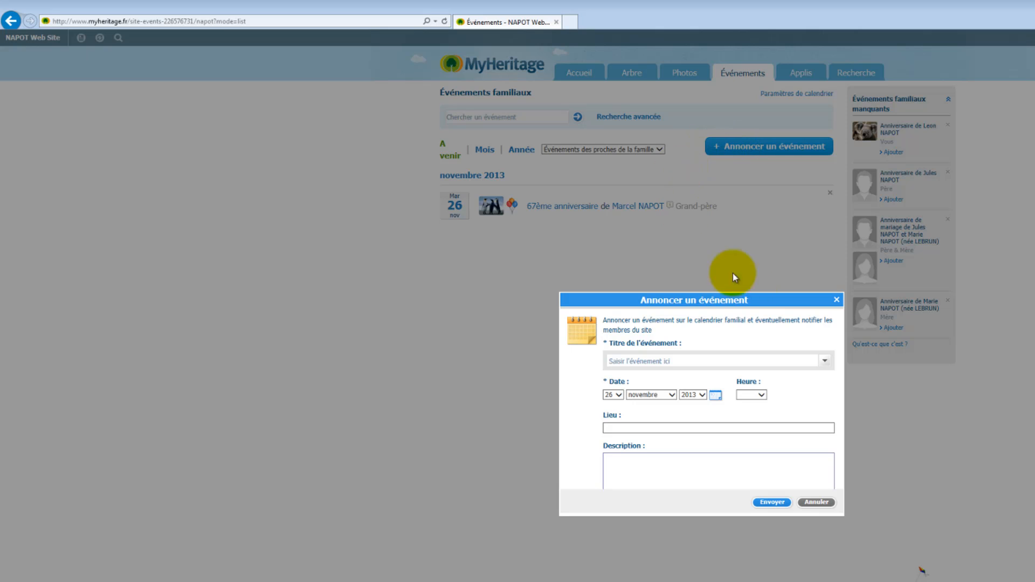
pyautogui.click(676, 362)
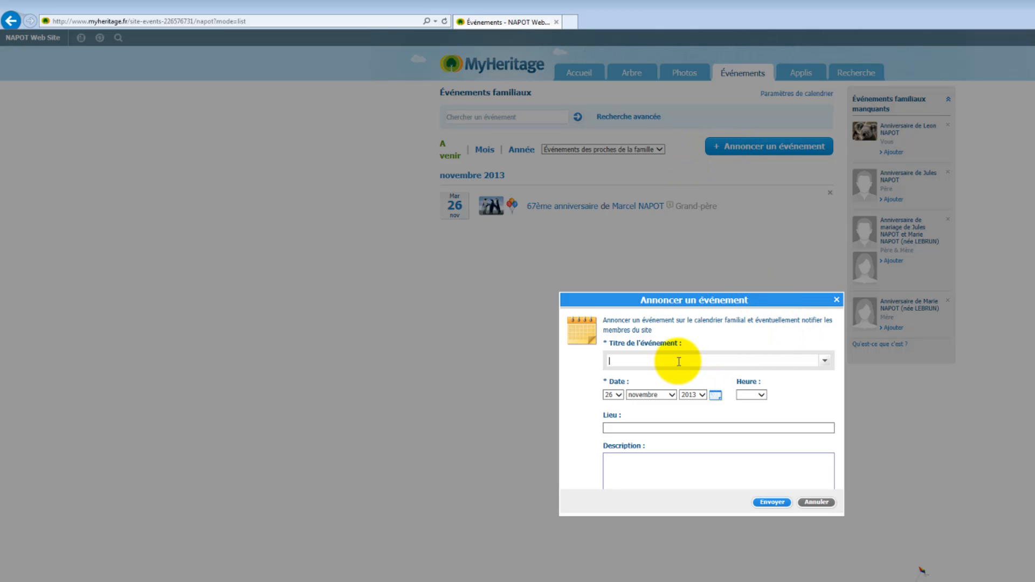
pyautogui.click(824, 361)
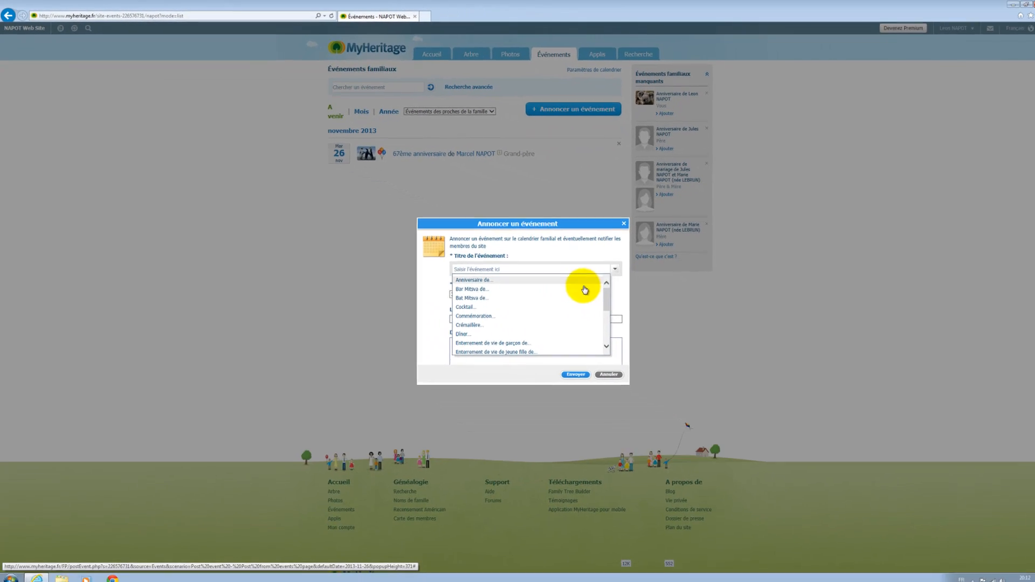
pyautogui.moveTo(712, 344); pyautogui.dragTo(713, 384)
pyautogui.moveTo(600, 322); pyautogui.dragTo(601, 335)
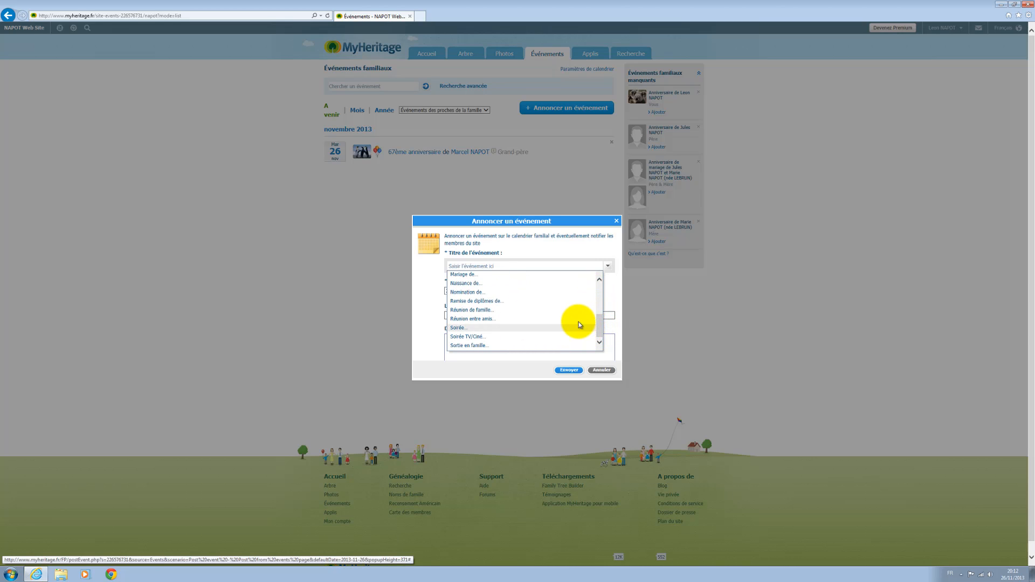
pyautogui.click(579, 320)
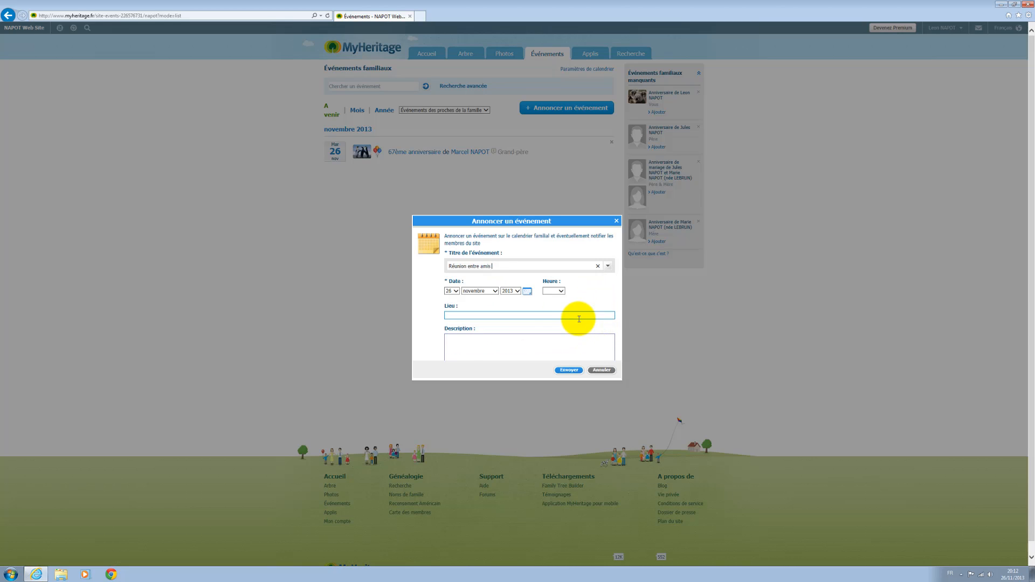
# Set the event to 27 November 2013 at 21:00 in Paris, add a description, and submit
pyautogui.click(454, 292)
pyautogui.click(449, 299)
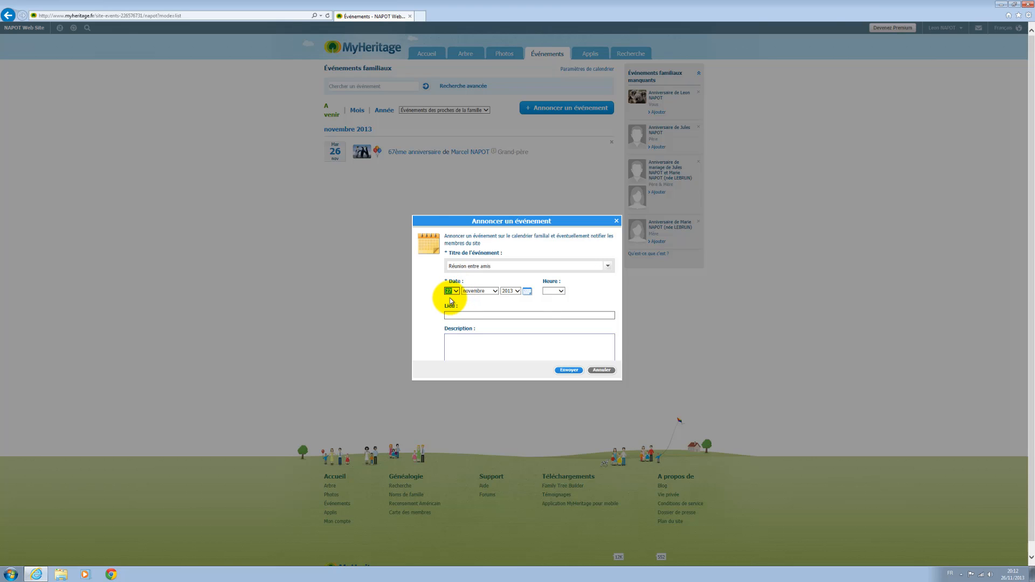
pyautogui.click(561, 292)
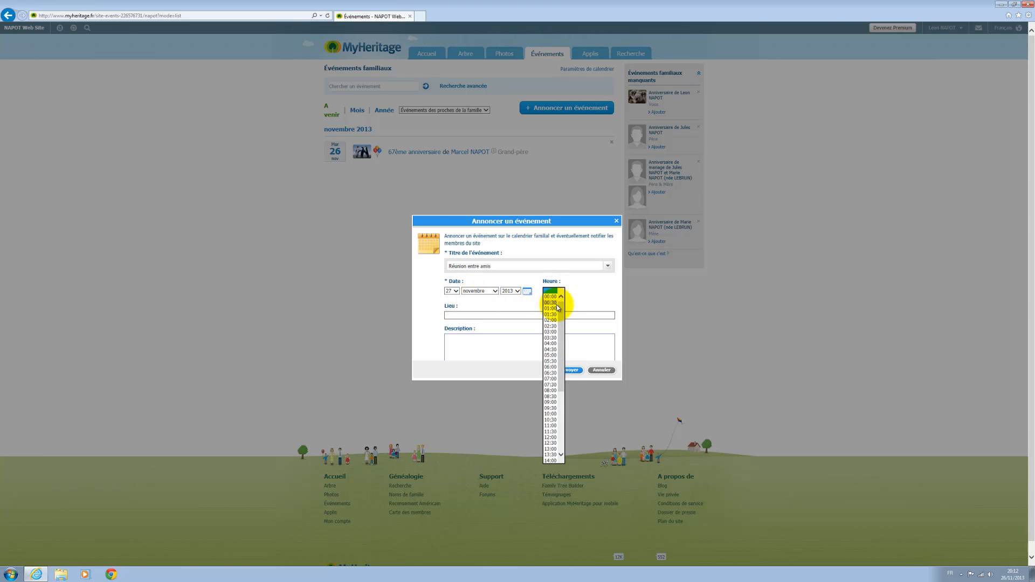
pyautogui.scroll(-6, 548, 442)
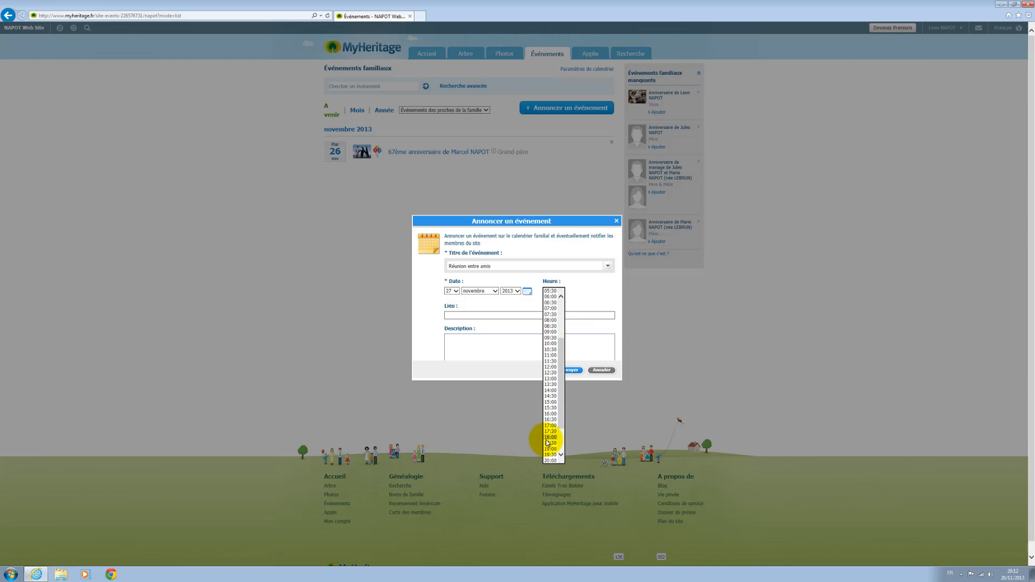
pyautogui.click(556, 438)
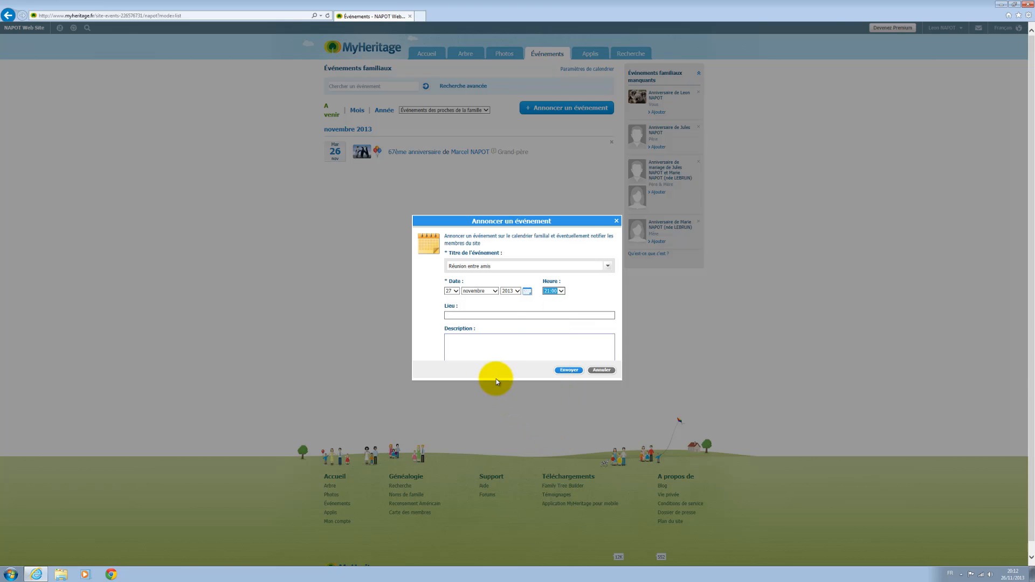
pyautogui.click(480, 316)
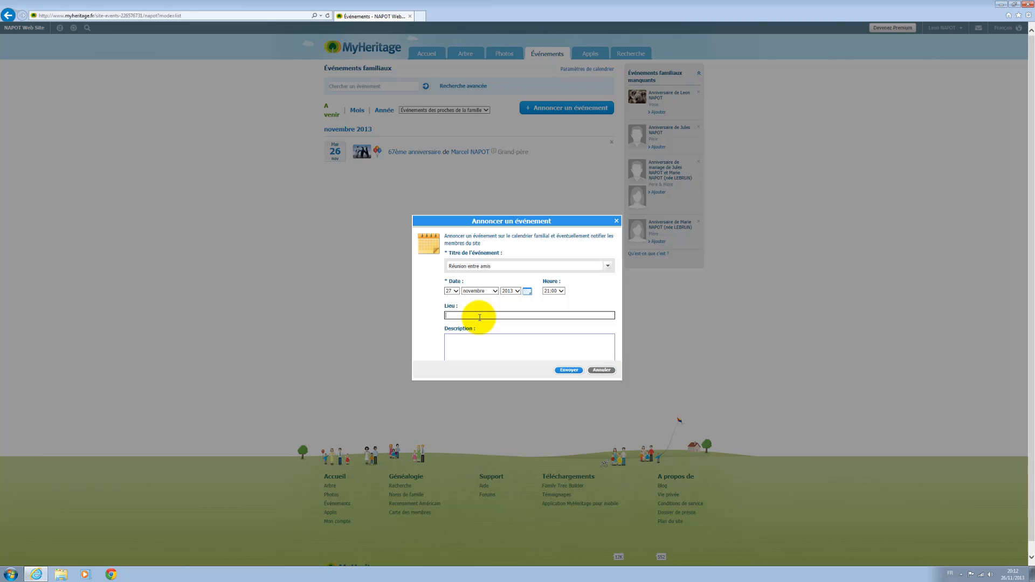
pyautogui.write('Paris')
pyautogui.click(495, 340)
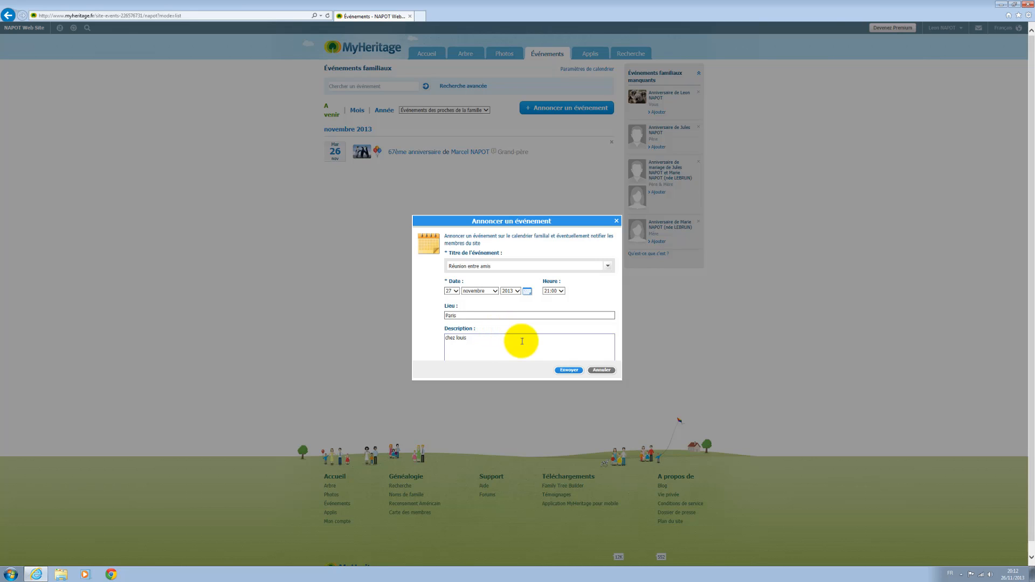
pyautogui.click(571, 371)
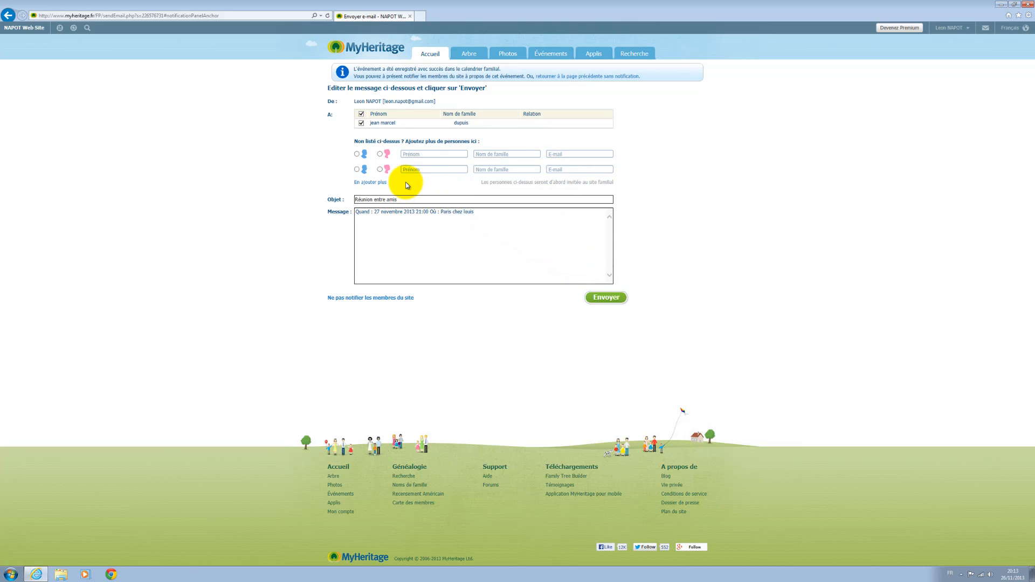
# Send the Réunion entre amis notification e-mail to all site members
pyautogui.click(613, 304)
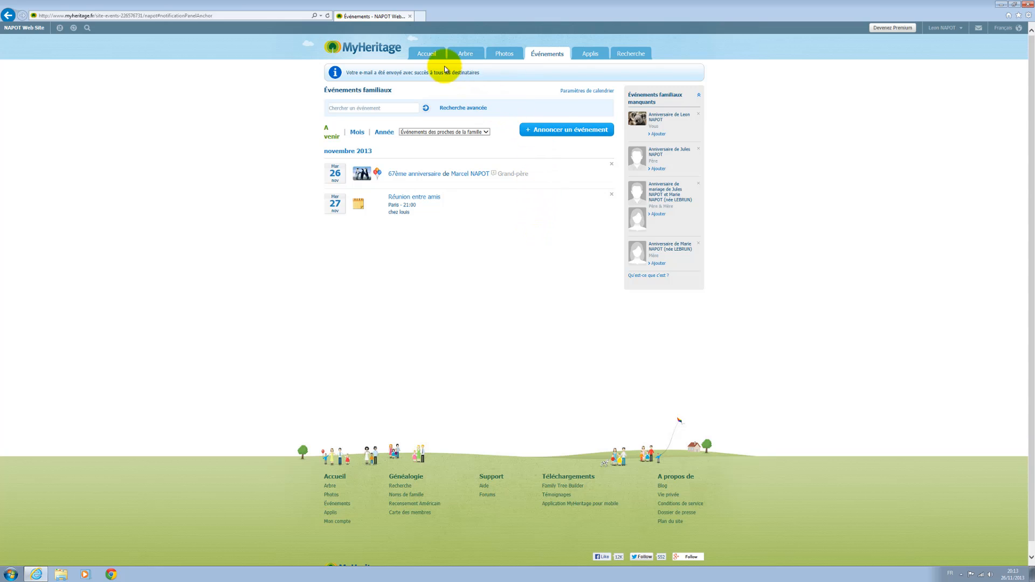
pyautogui.moveTo(426, 55)
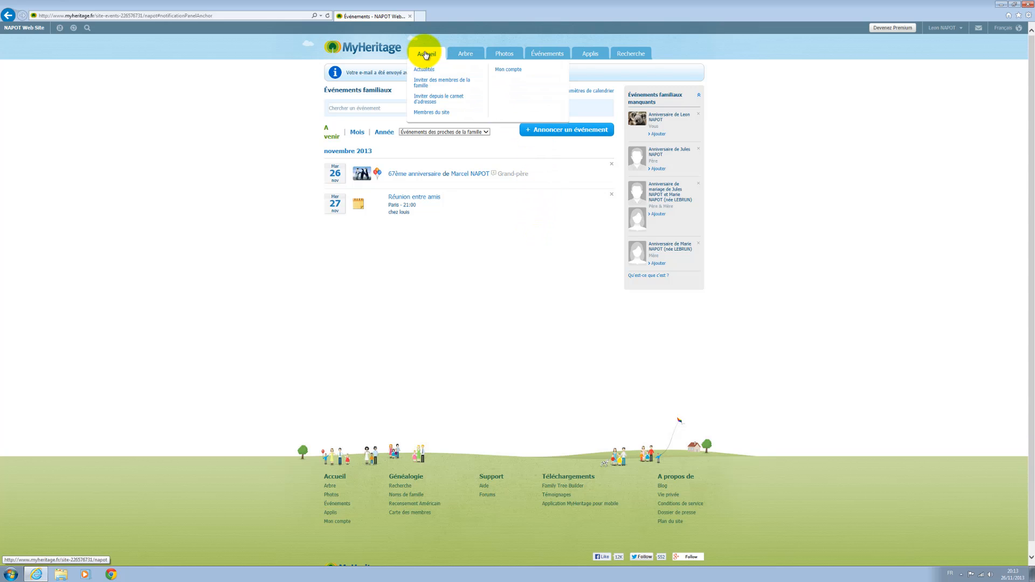
# View Mon compte, then open Mes préférences with newsletter and event reminders enabled
pyautogui.click(505, 69)
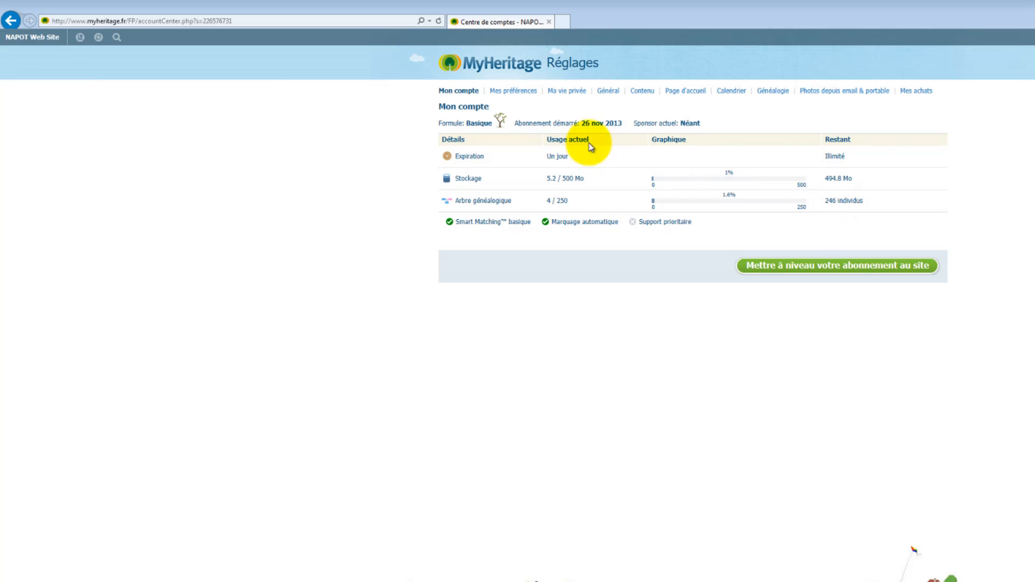
pyautogui.click(516, 92)
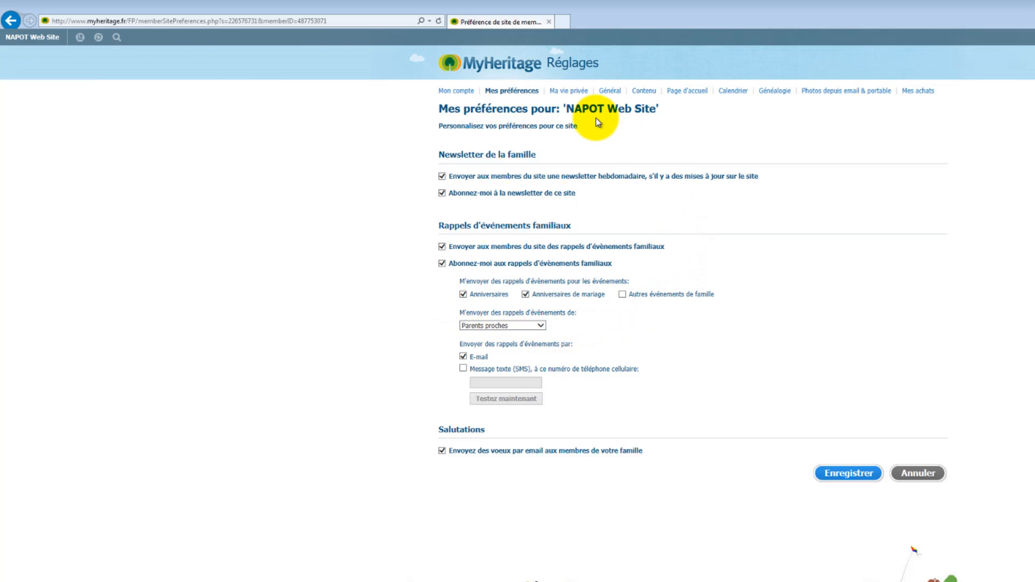
# Review Ma vie privée, then open Paramètres généraux: Simple level, genealogy site, French language
pyautogui.click(570, 94)
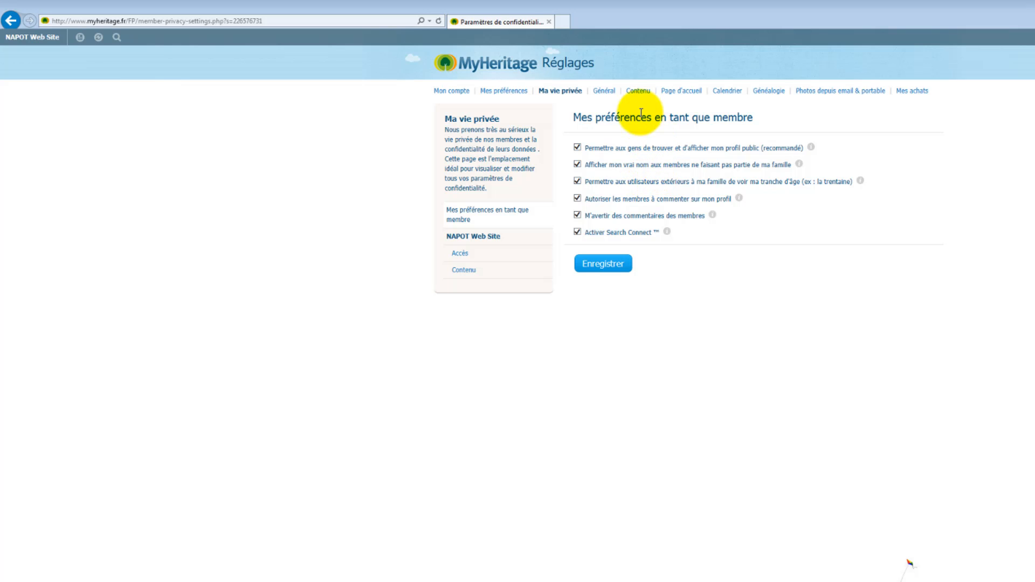
pyautogui.click(606, 92)
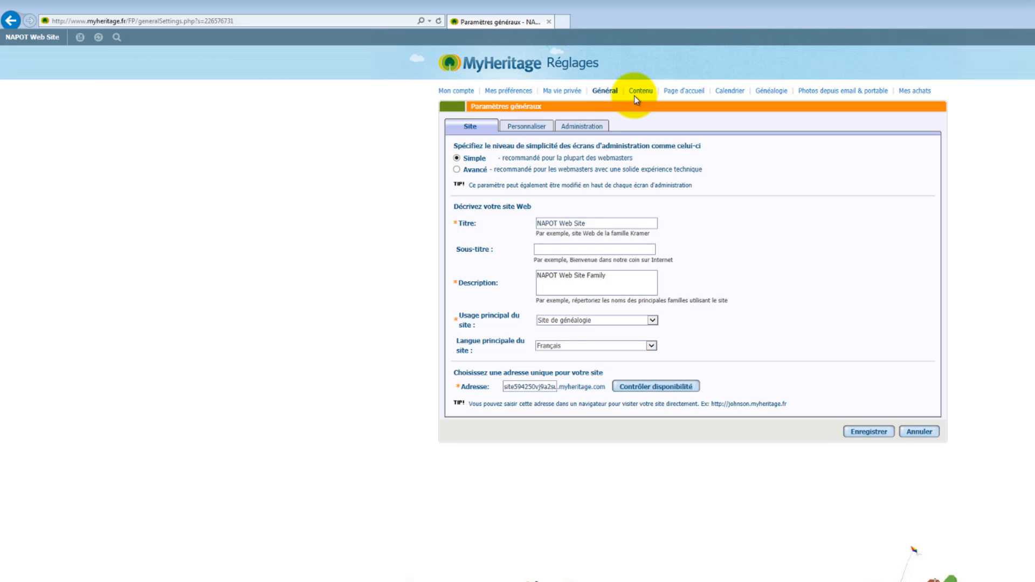
# Cancel Paramètres généraux and scroll through the home page showing 56% completion
pyautogui.click(923, 432)
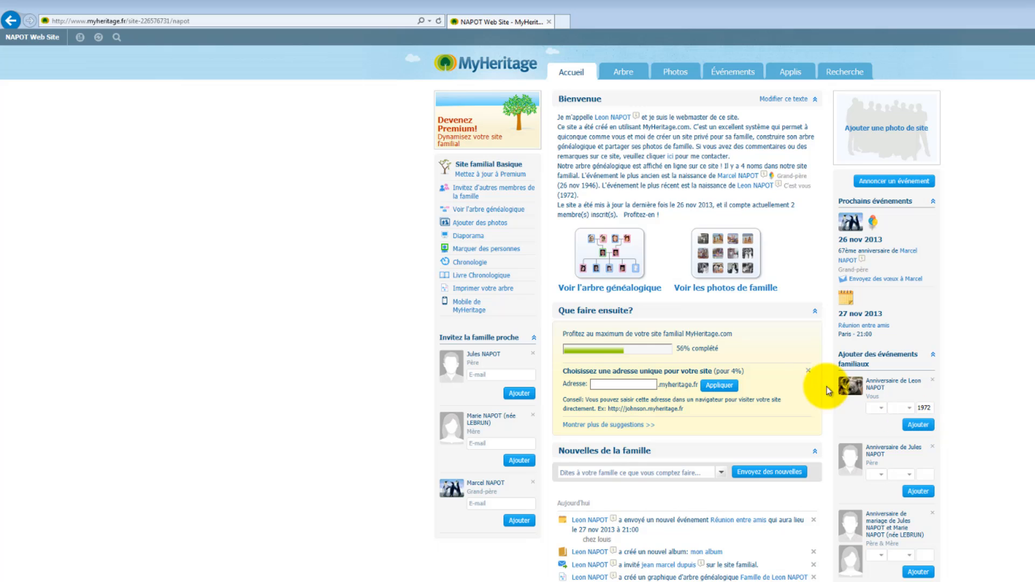
pyautogui.scroll(-4, 608, 293)
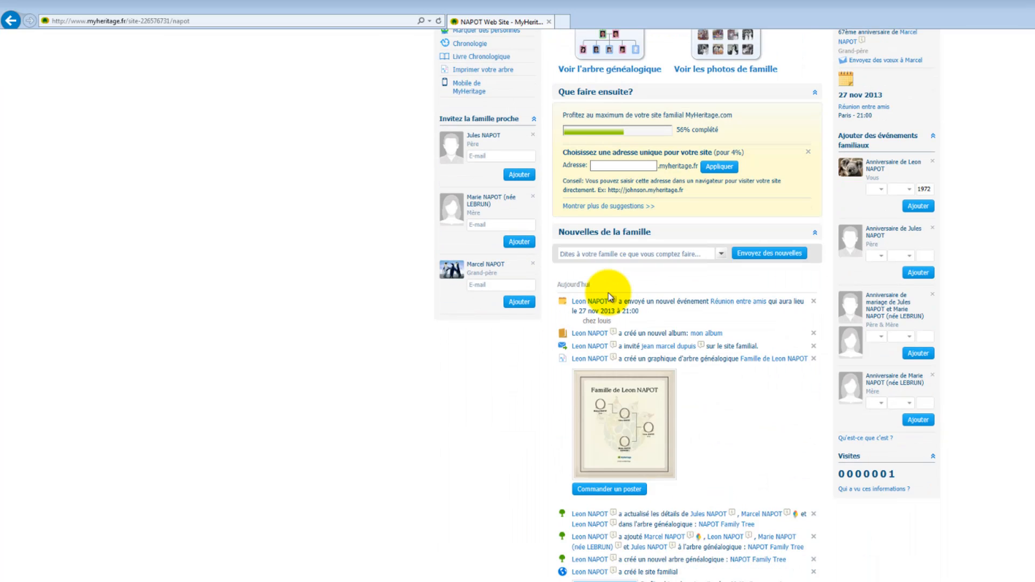
pyautogui.scroll(-6, 608, 293)
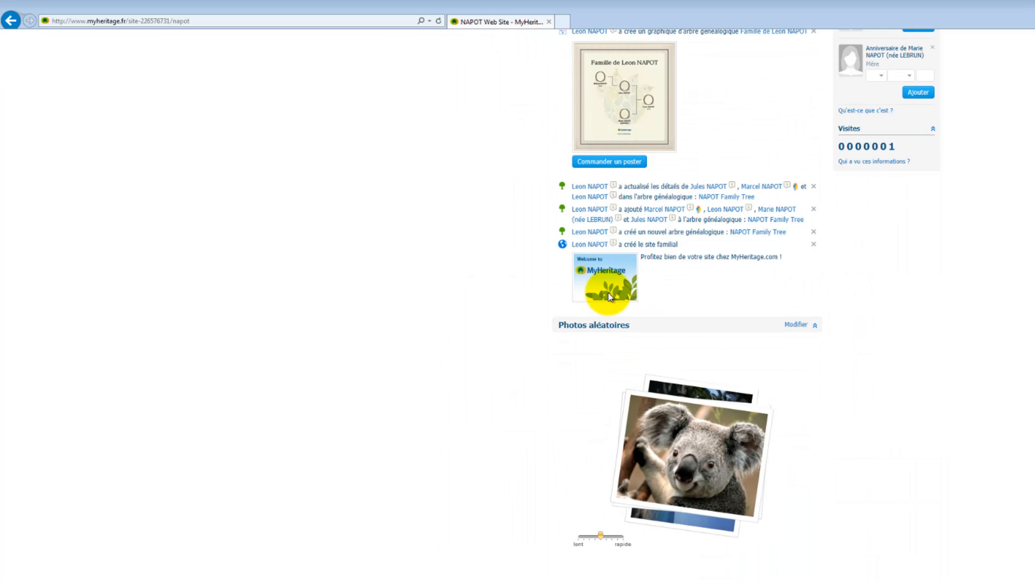
pyautogui.scroll(4, 609, 297)
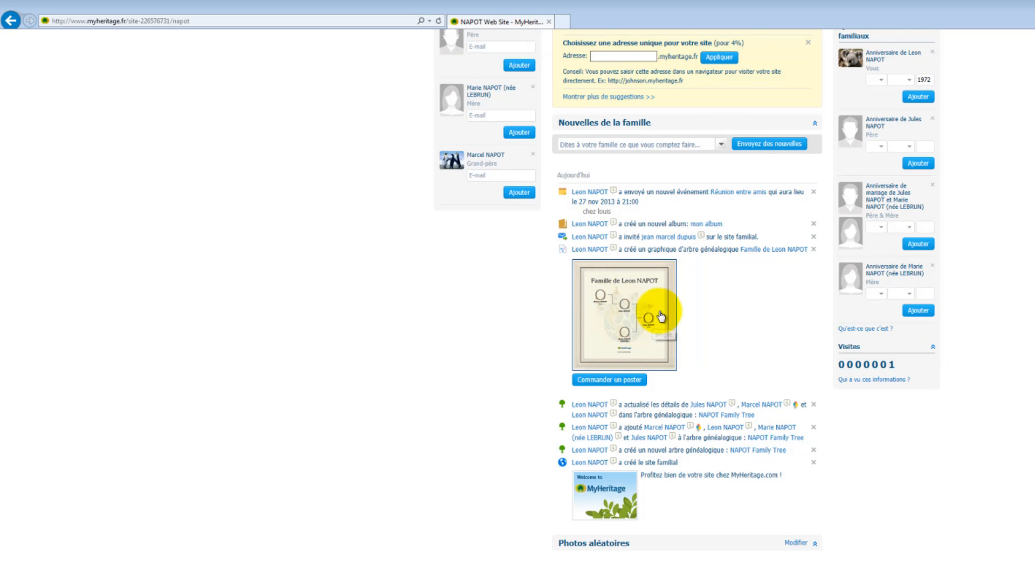
pyautogui.scroll(2, 663, 316)
pyautogui.scroll(4, 661, 316)
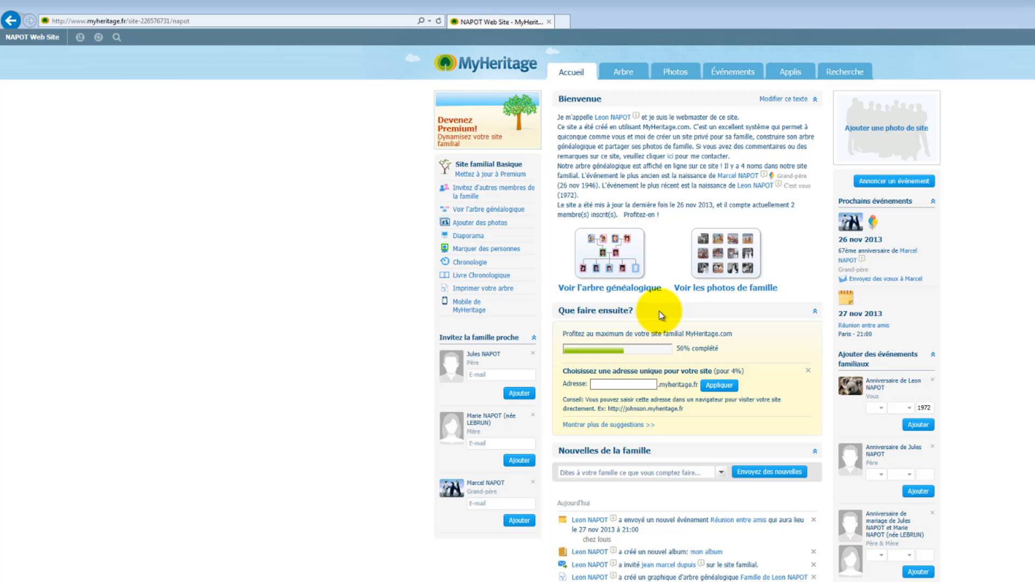